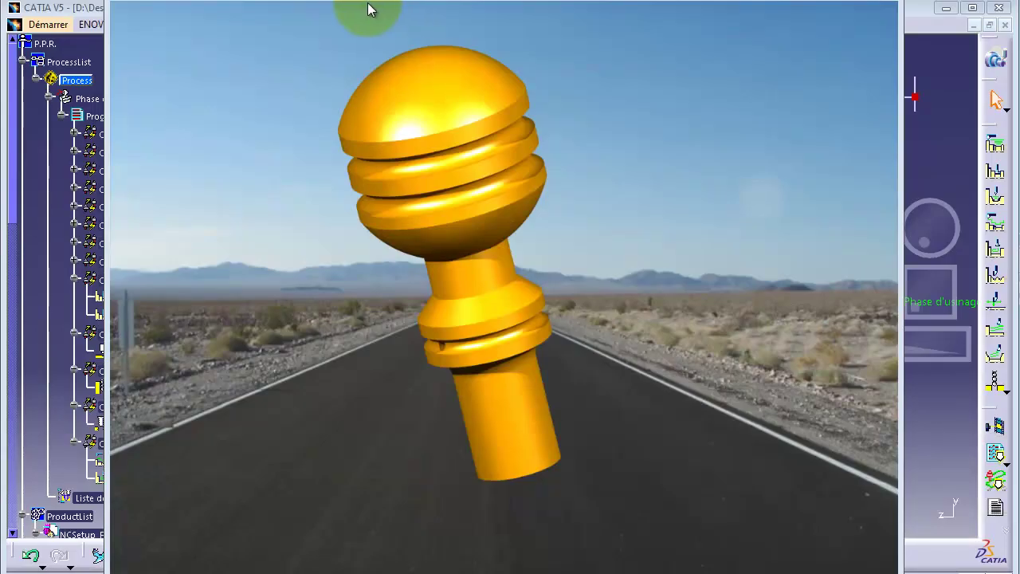
- Bring the Process-Pomo process window to the front and frame the part inside its blank
left_click(441, 349)
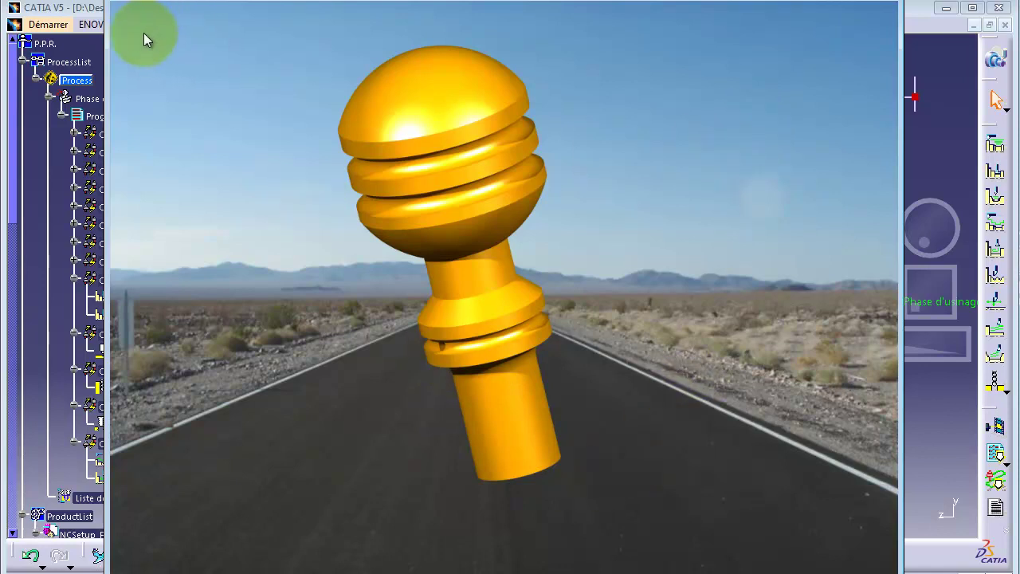
left_click(80, 11)
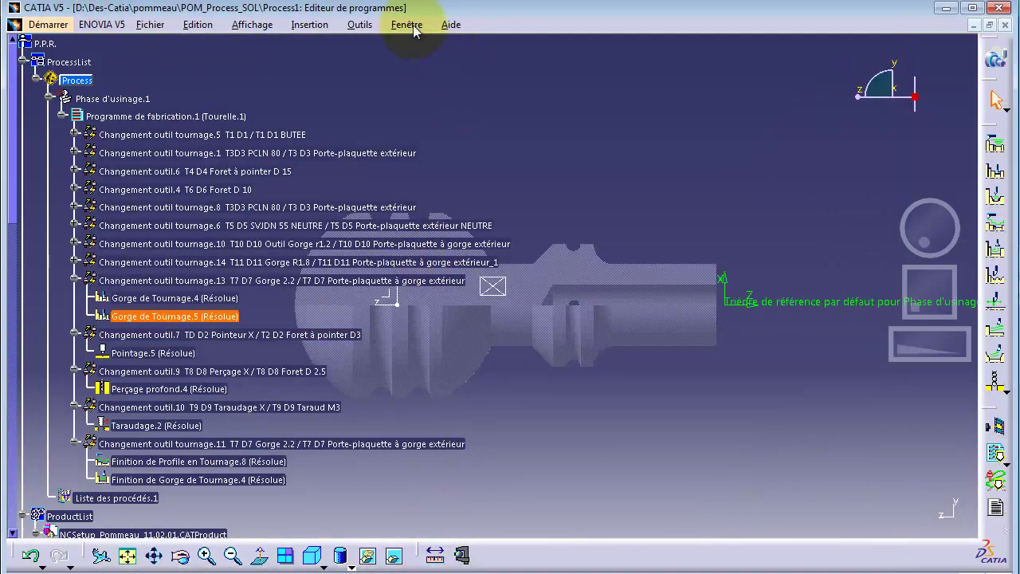
left_click(406, 24)
left_click(440, 128)
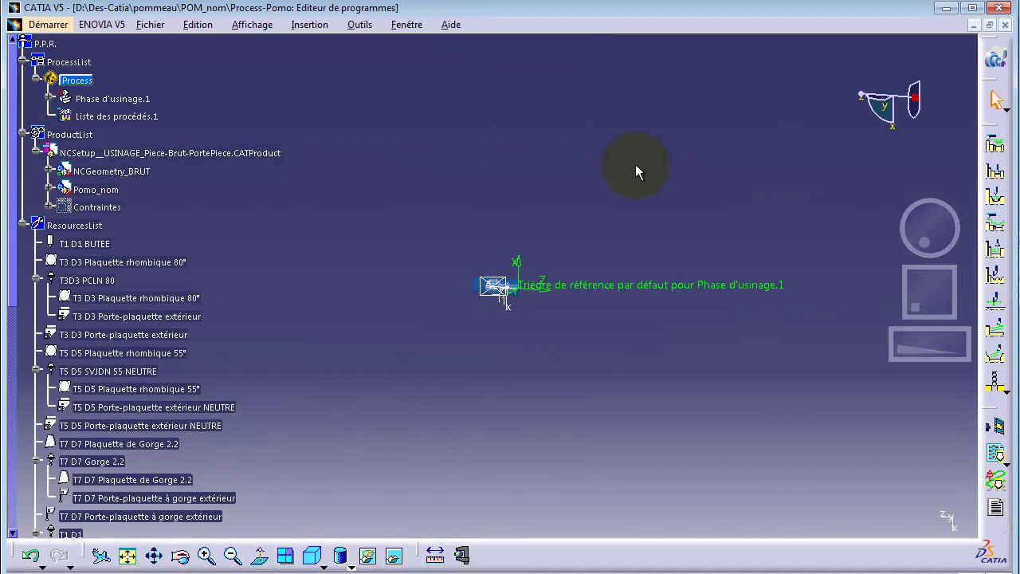
left_click_drag(929, 237, 891, 228)
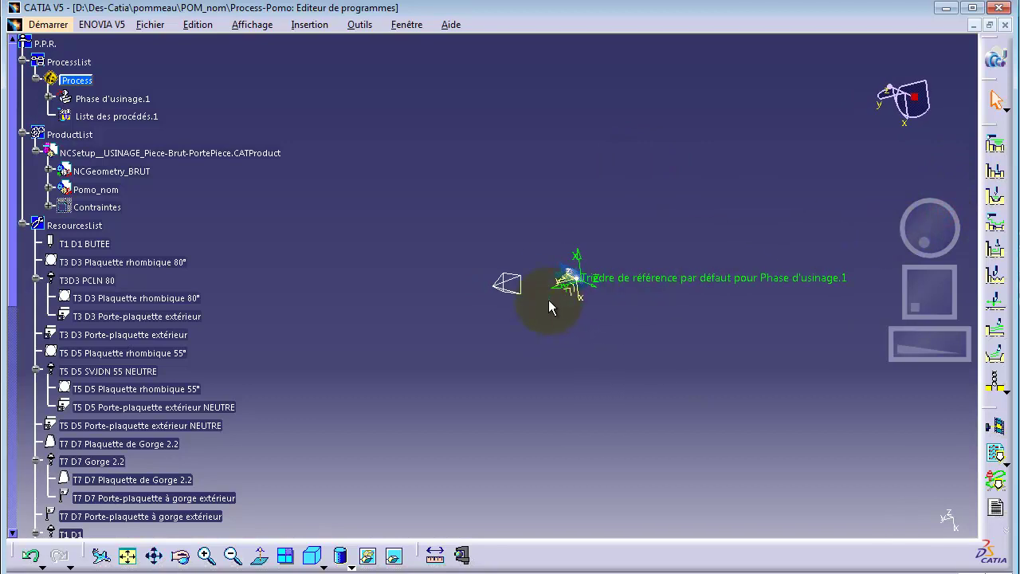
left_click(508, 288)
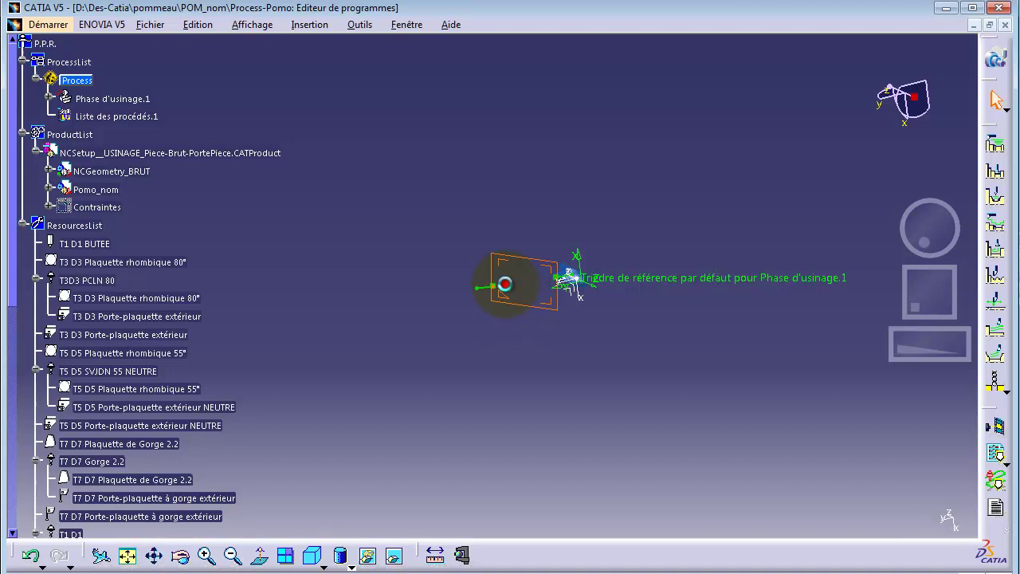
double_click(510, 267)
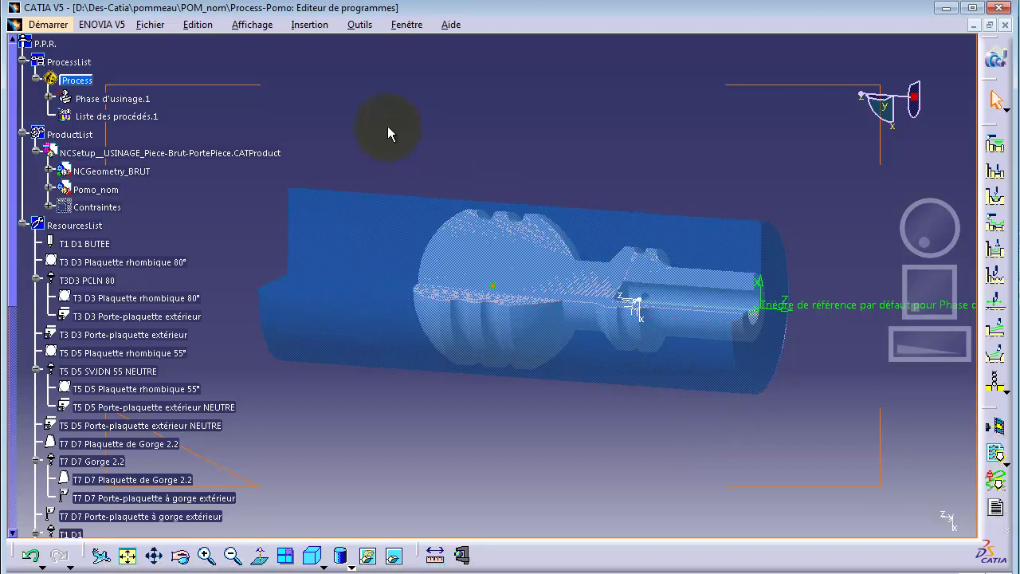
left_click(177, 61)
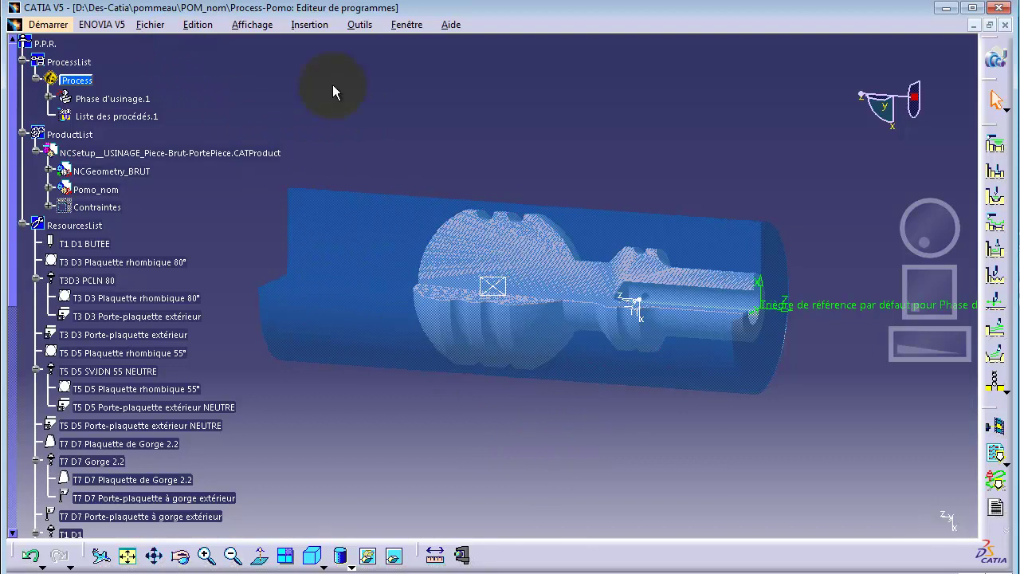
- Close the Process1 process without saving its changes
left_click(151, 25)
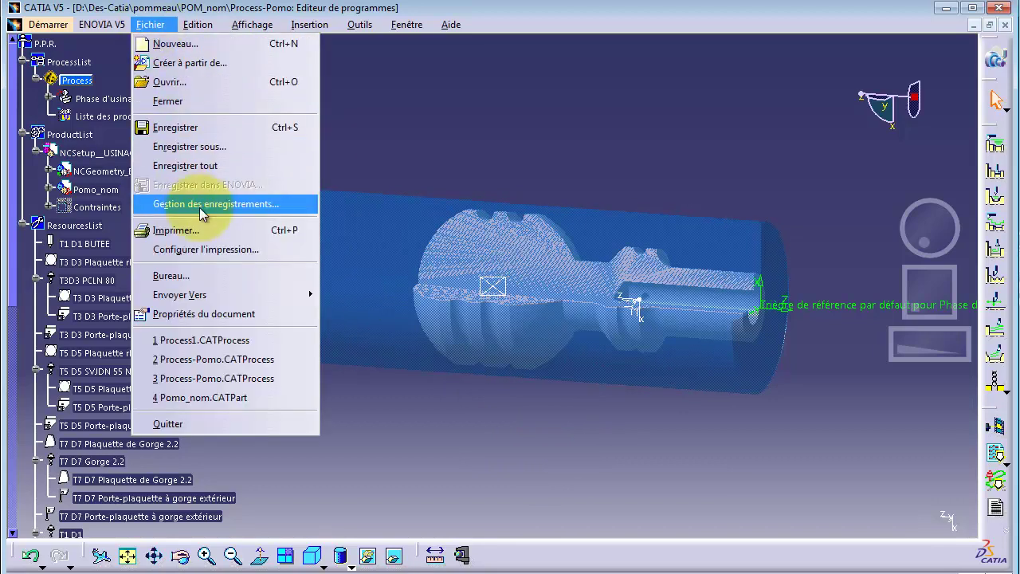
left_click(202, 207)
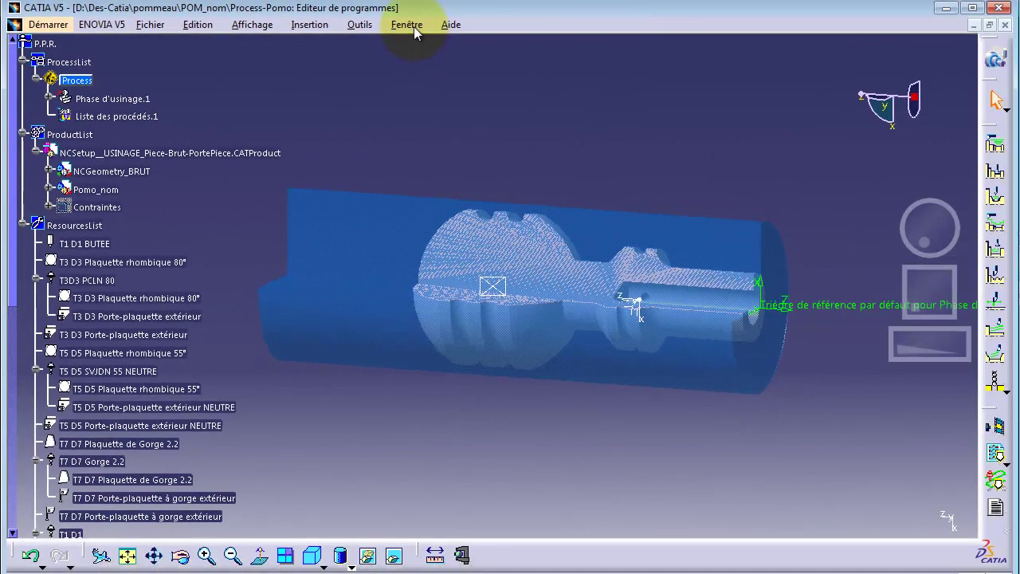
left_click(406, 24)
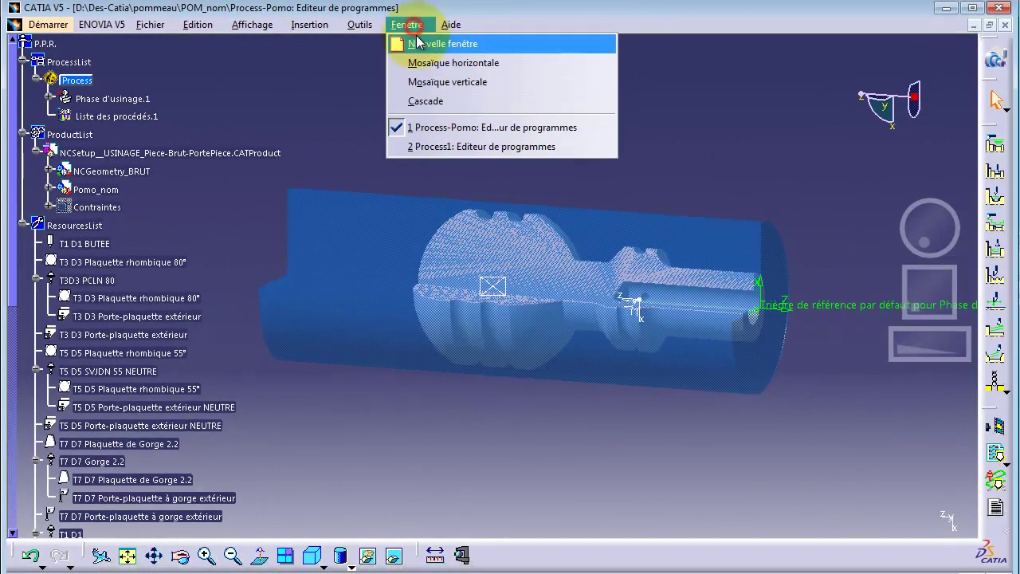
left_click(474, 148)
left_click(1005, 24)
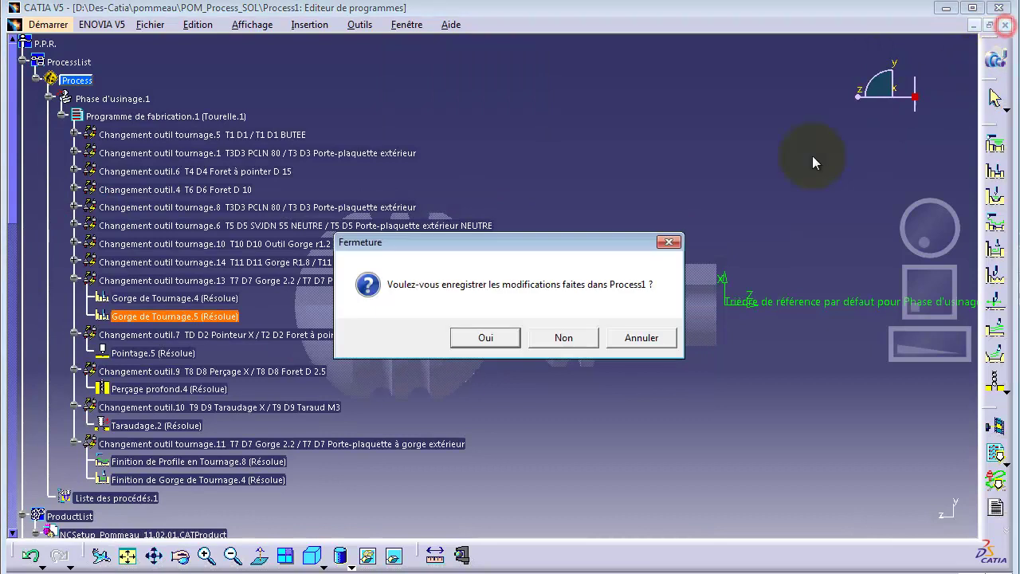
left_click(558, 339)
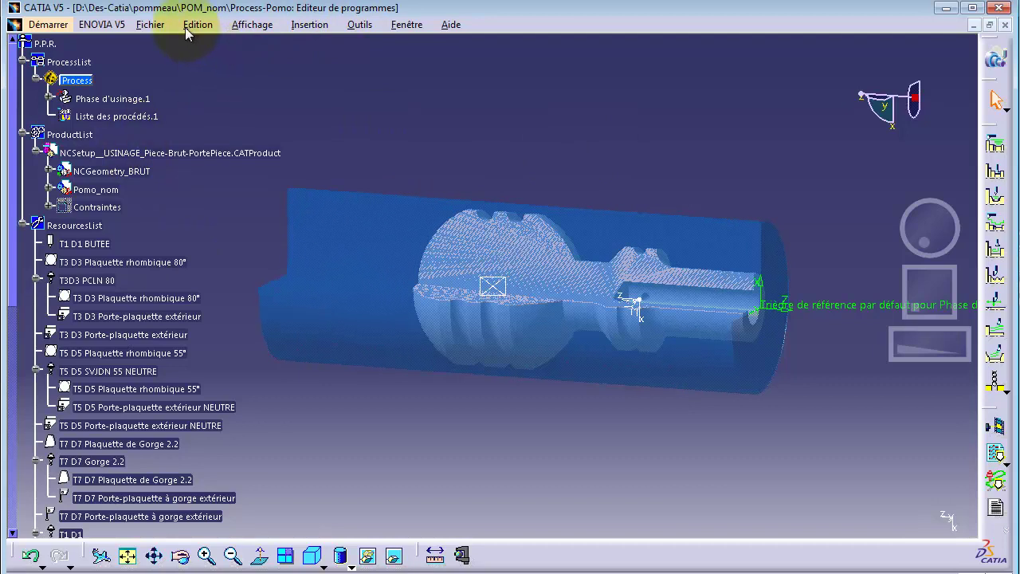
- Save Process-Pomo.CATProcess through save management, propagating its POM_nom directory to the linked product and part files
left_click(142, 22)
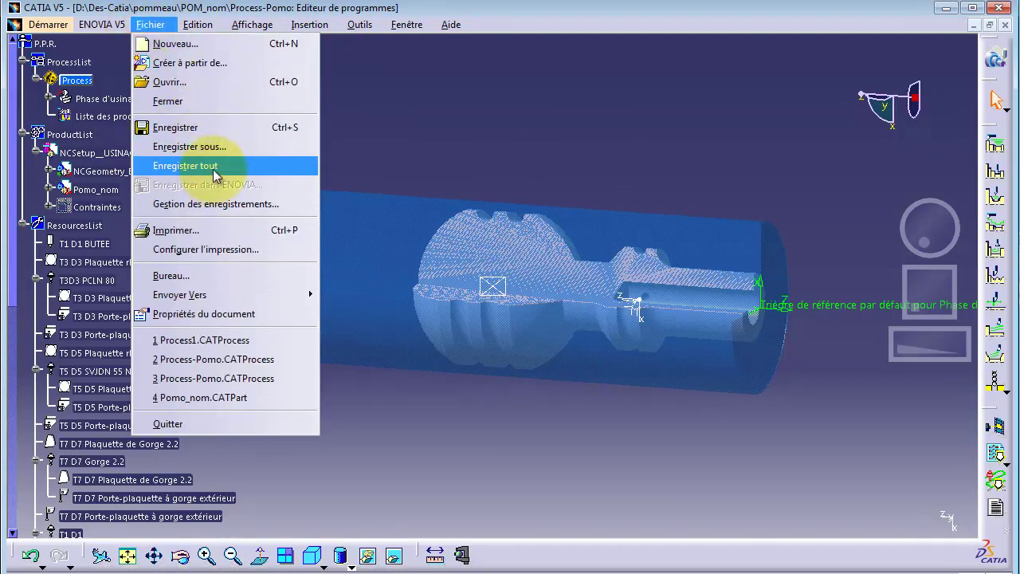
left_click(226, 203)
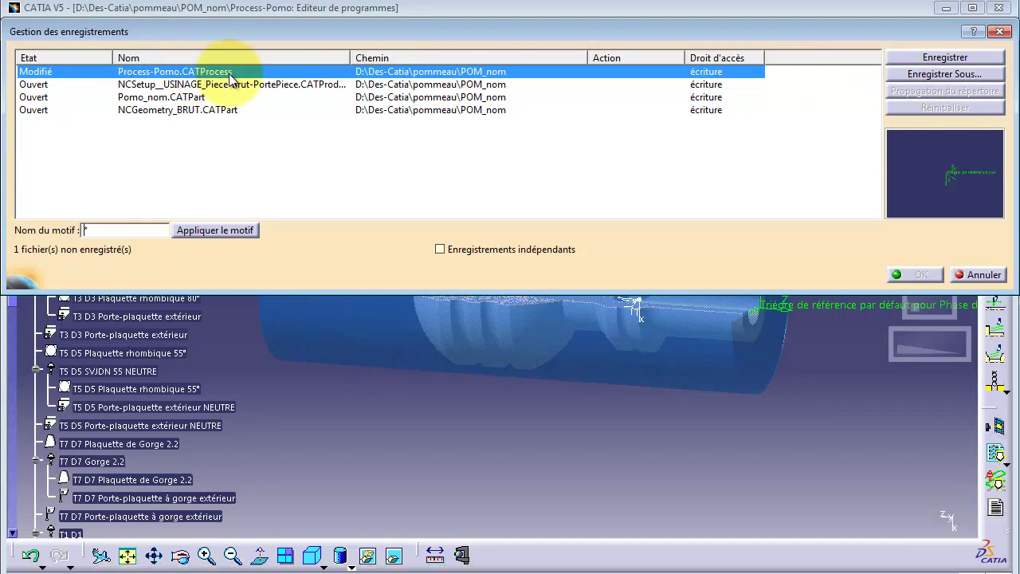
left_click(945, 57)
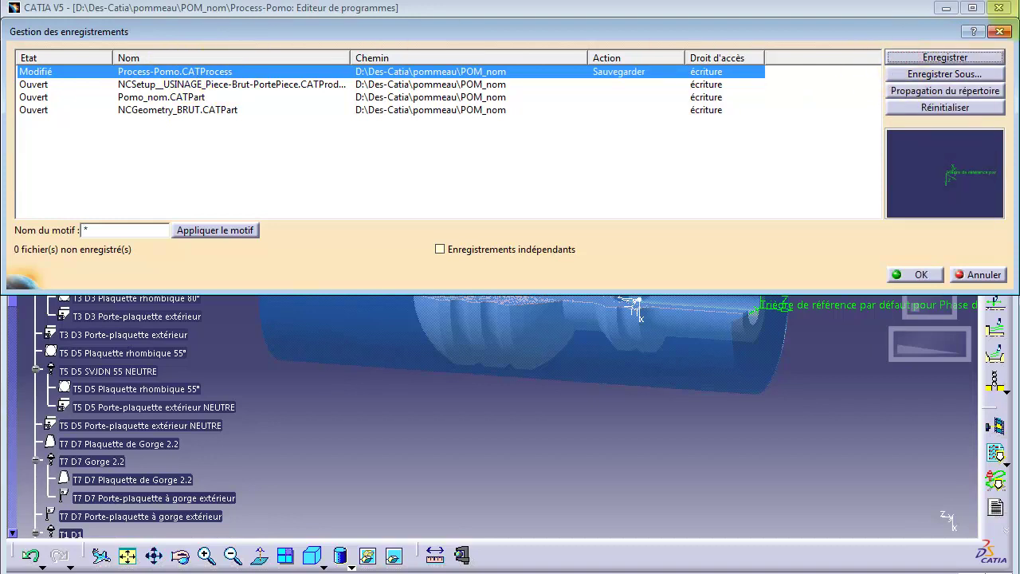
left_click(948, 91)
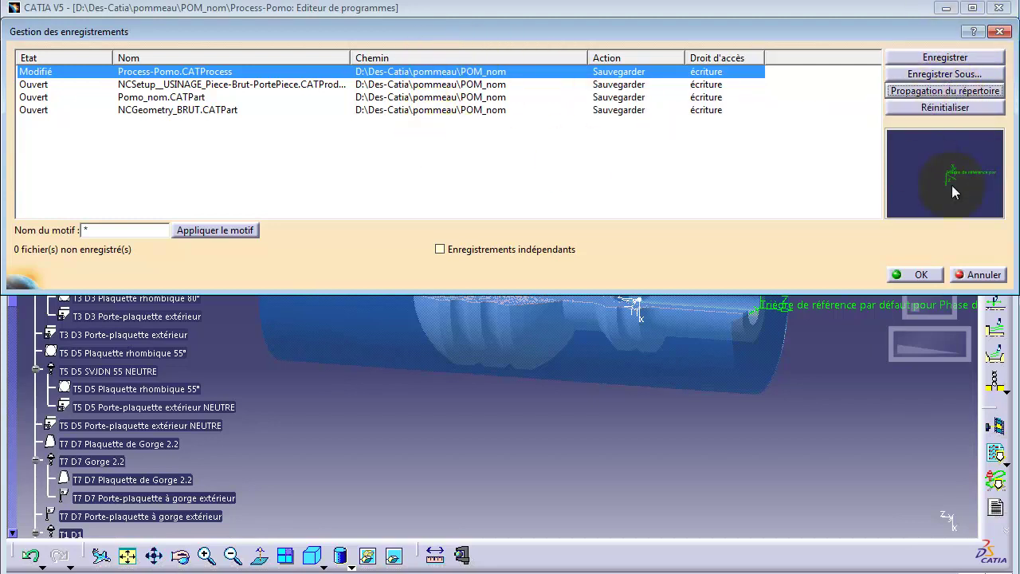
left_click(920, 275)
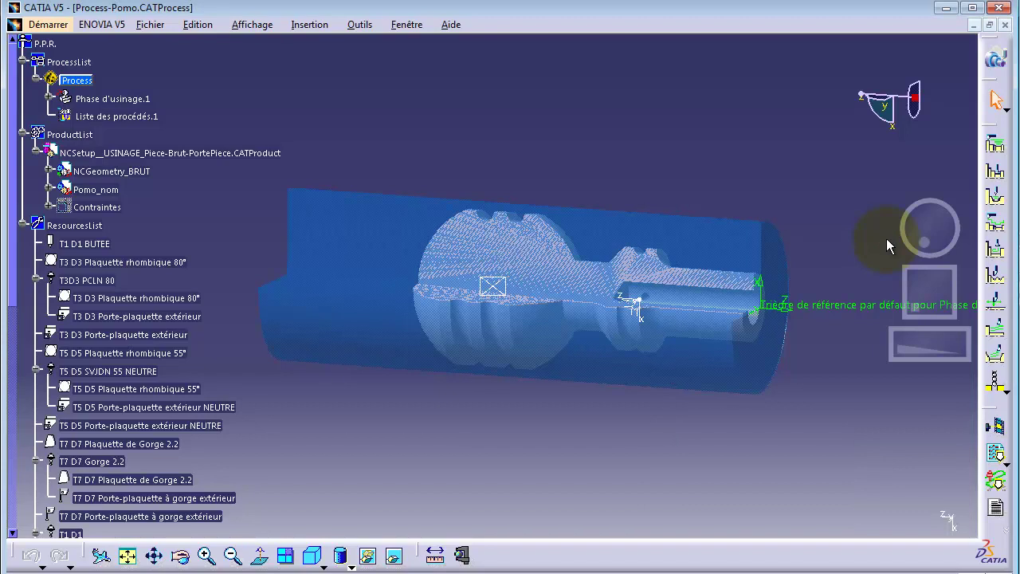
- Switch to Windows Explorer and select Process1.CATProcess in the POM_Process_SOL folder under pommeau
left_click(422, 292)
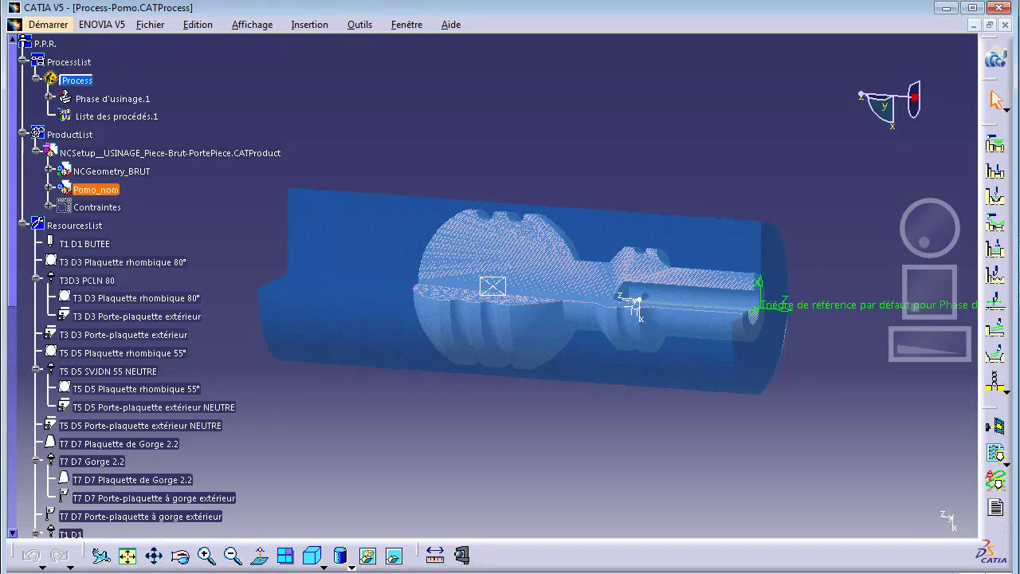
key("alt+Tab")
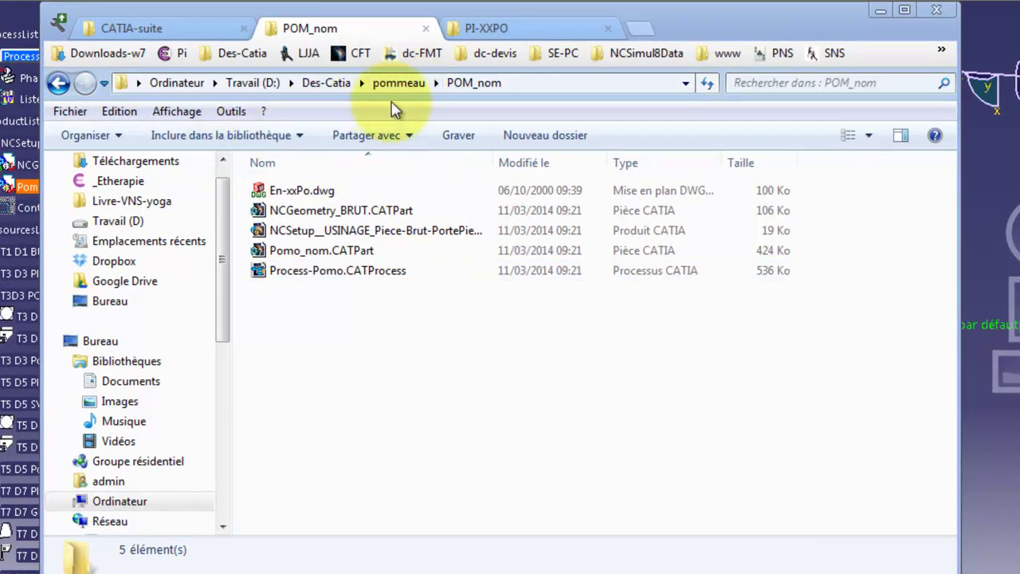
left_click(395, 85)
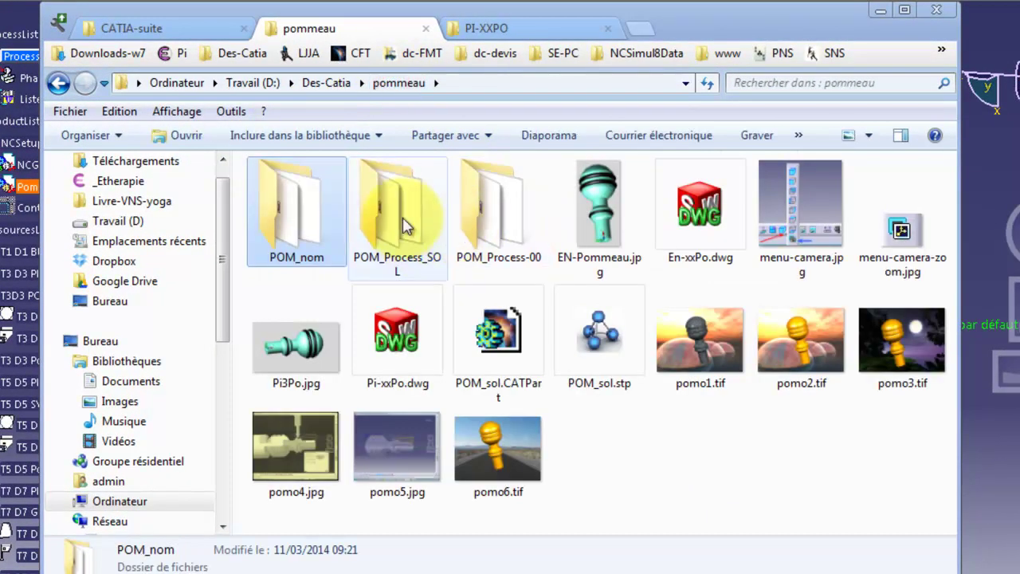
double_click(407, 222)
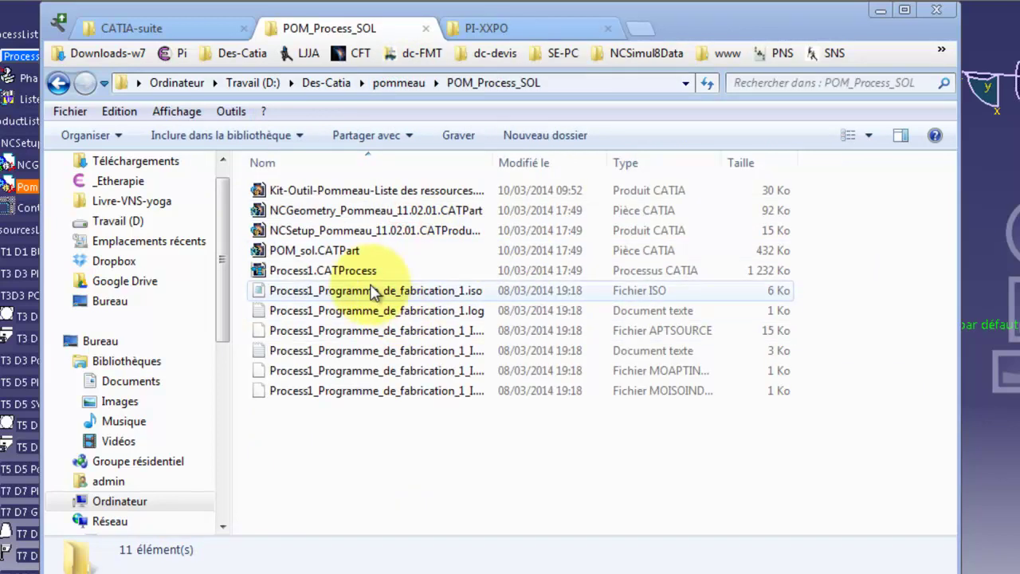
left_click(354, 277)
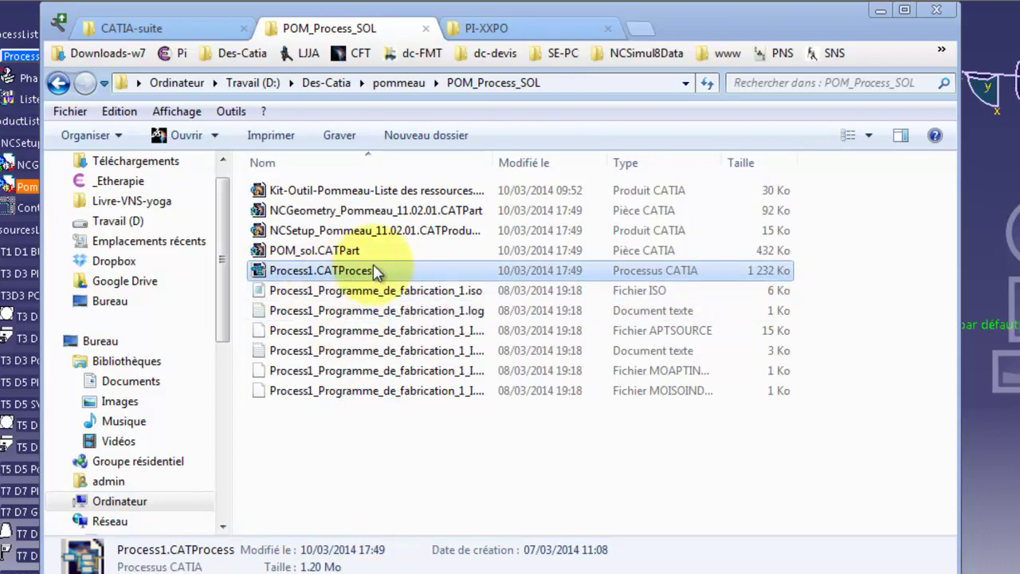
- Check the advanced folder display setting that hides extensions of known file types
left_click(233, 112)
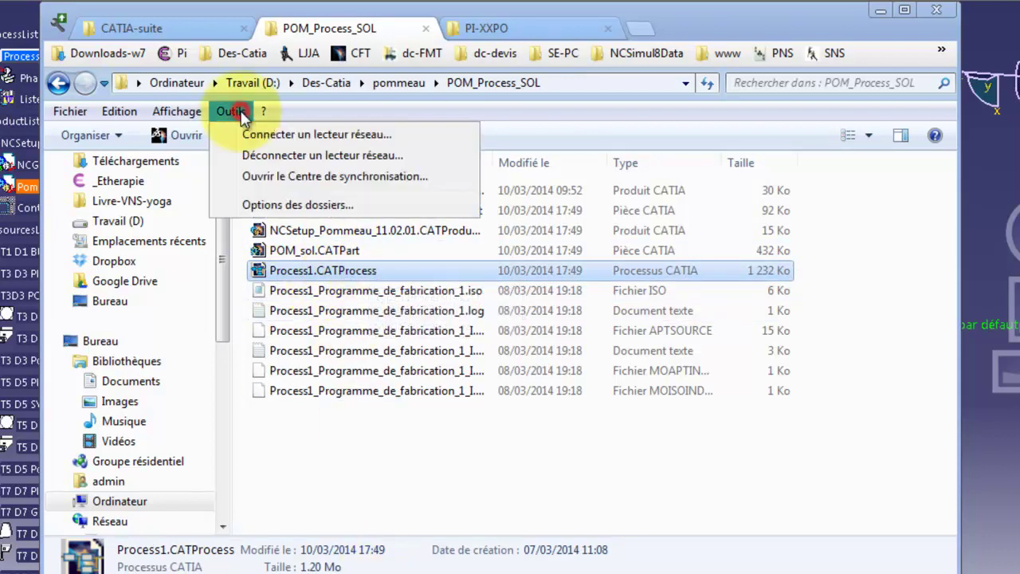
left_click(301, 206)
left_click(150, 164)
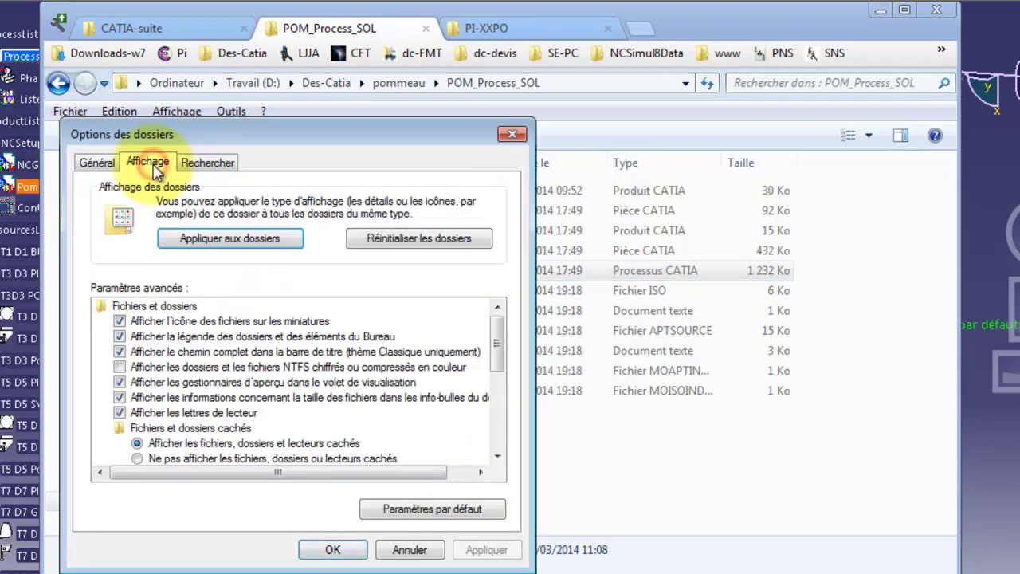
left_click_drag(497, 328, 512, 381)
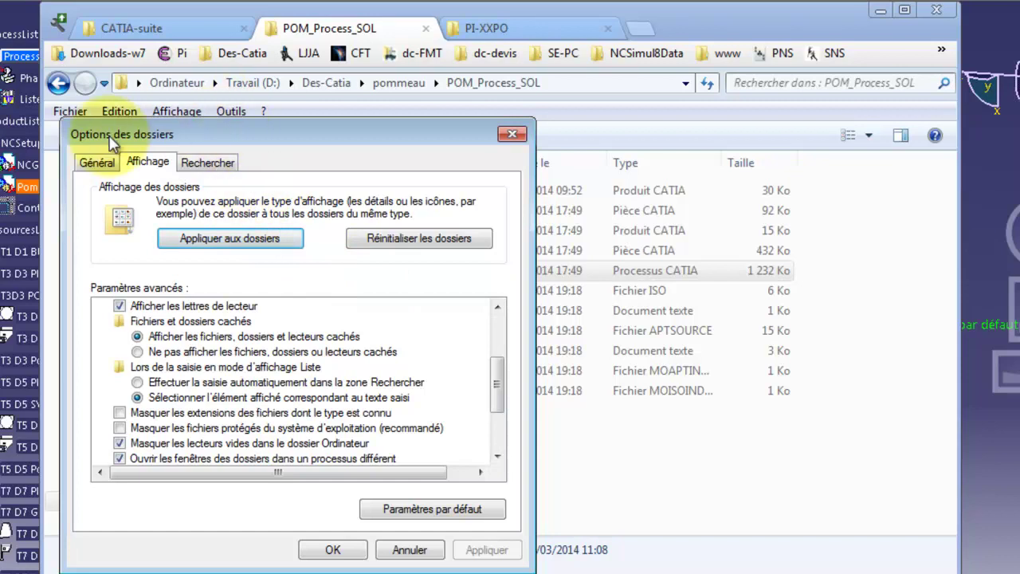
left_click_drag(500, 393, 530, 391)
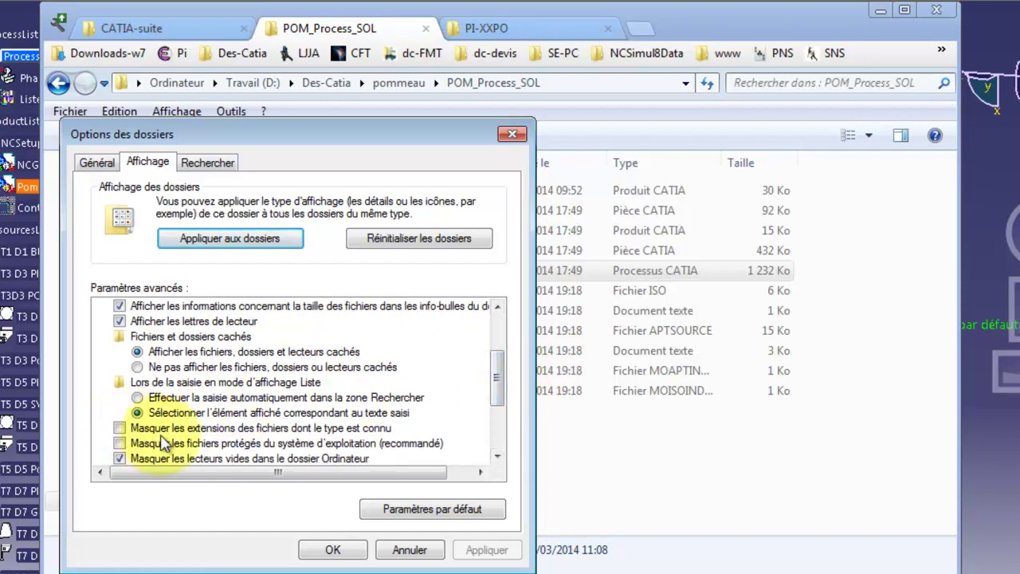
left_click(333, 550)
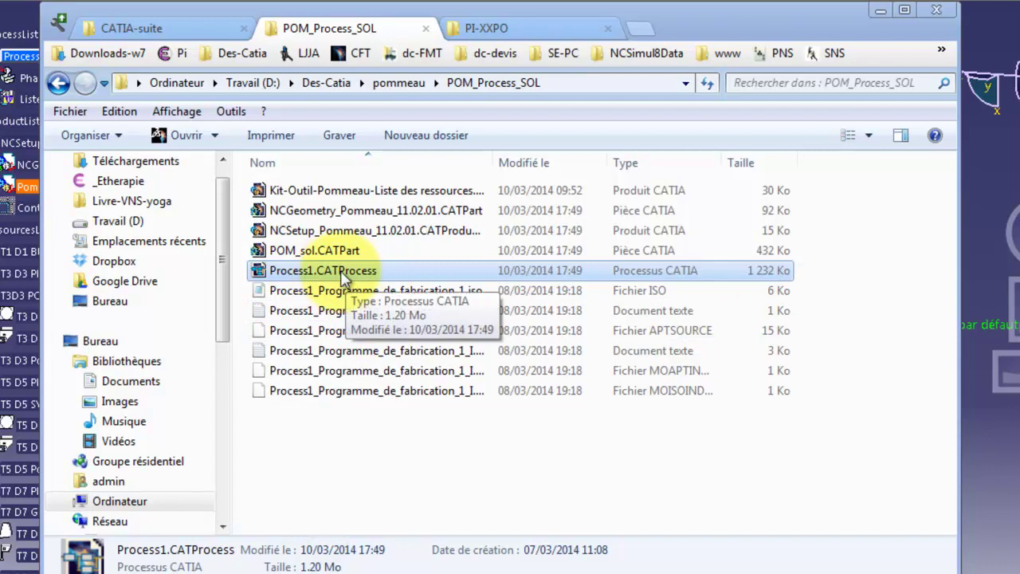
- Open Process1.CATProcess from the POM_Process_SOL folder in CATIA and frame the part
left_click_drag(344, 277, 1015, 486)
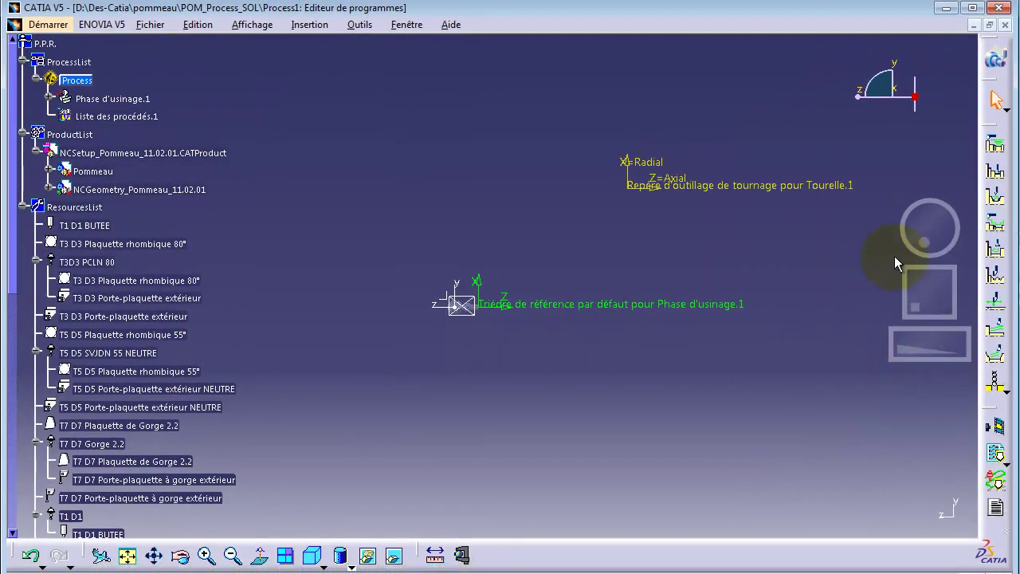
left_click_drag(924, 231, 534, 344)
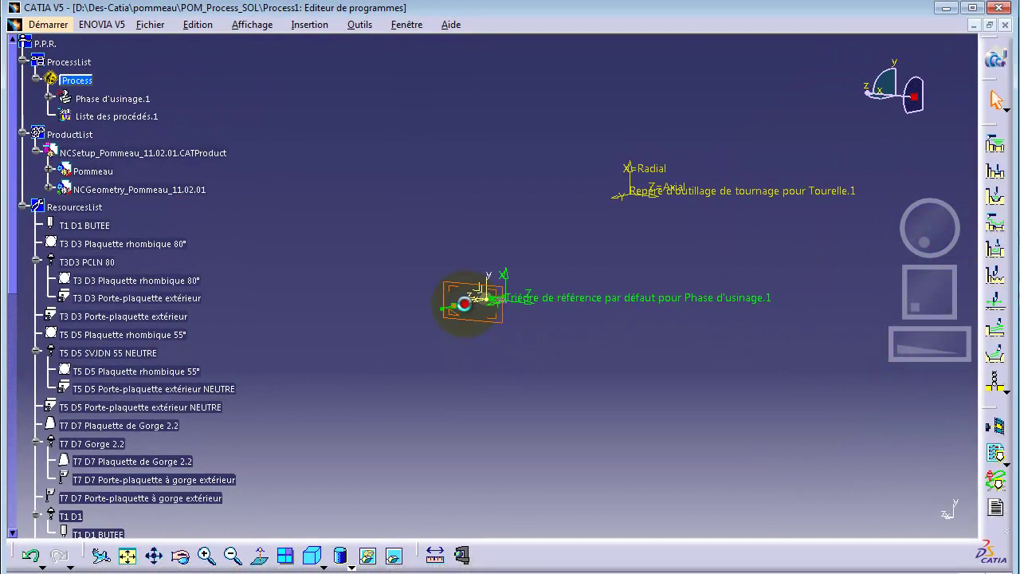
double_click(448, 288)
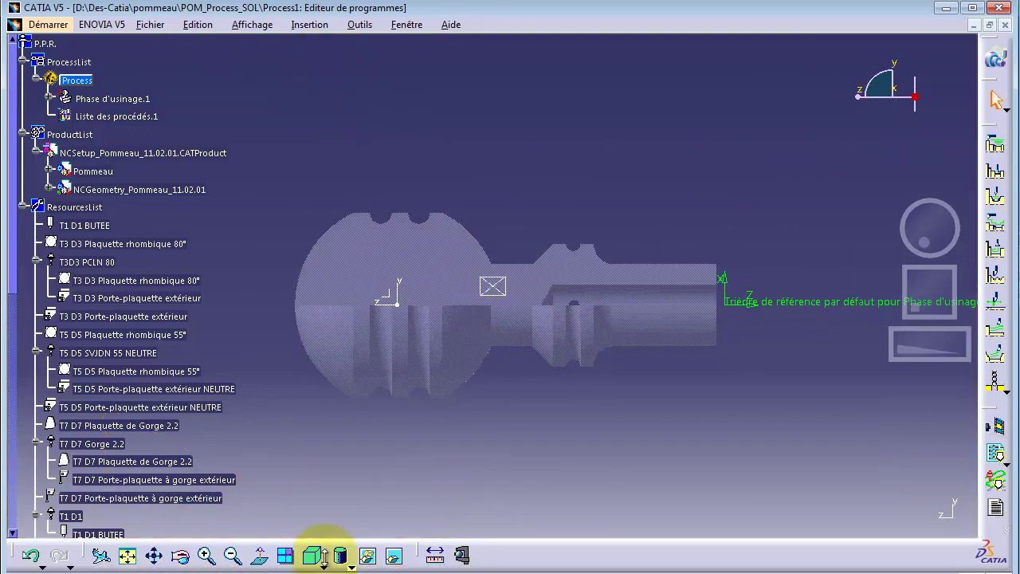
- Apply the saved named view Camera 1 to the Process1 document
left_click(322, 562)
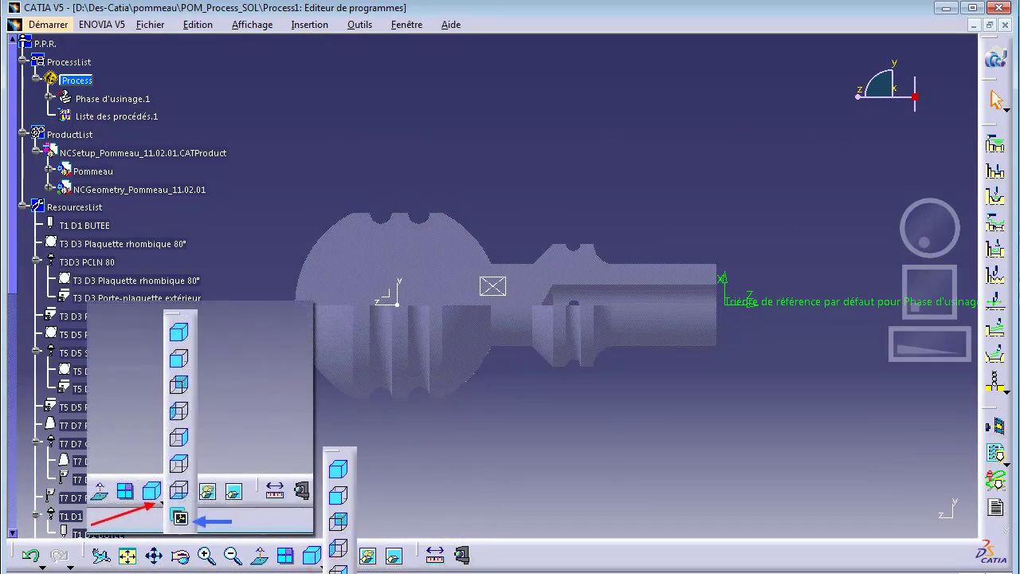
left_click(338, 568)
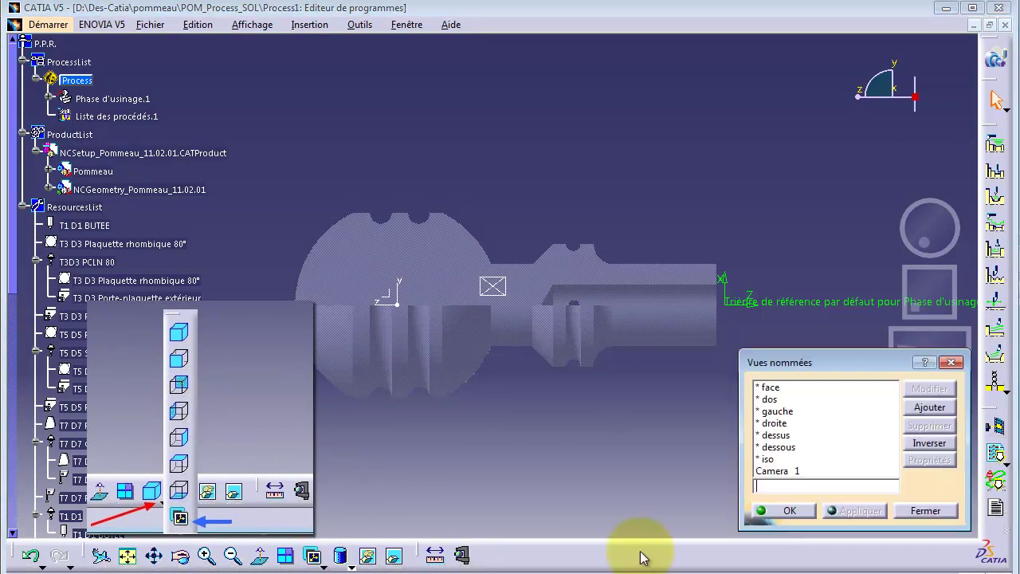
left_click(789, 470)
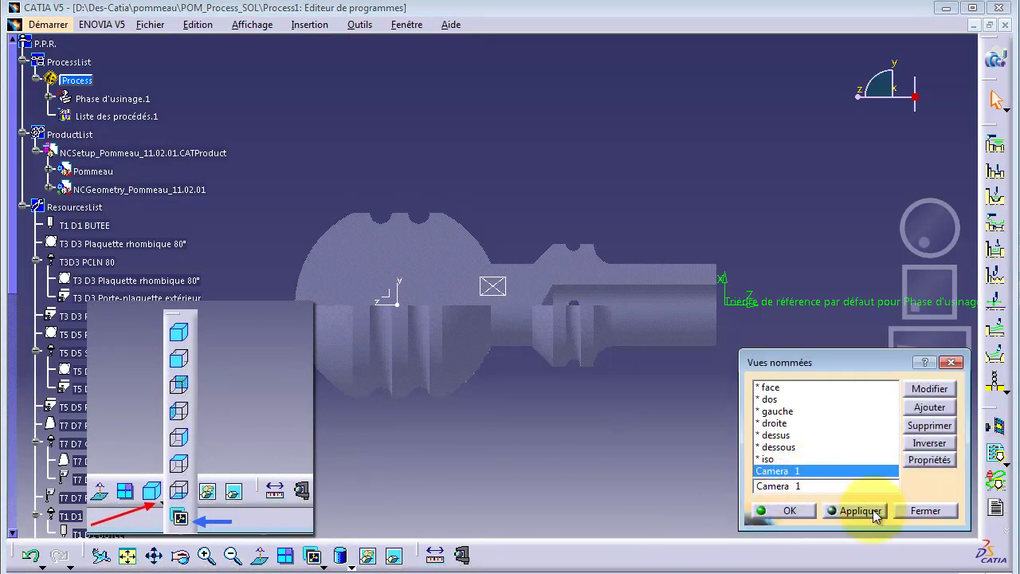
left_click(855, 511)
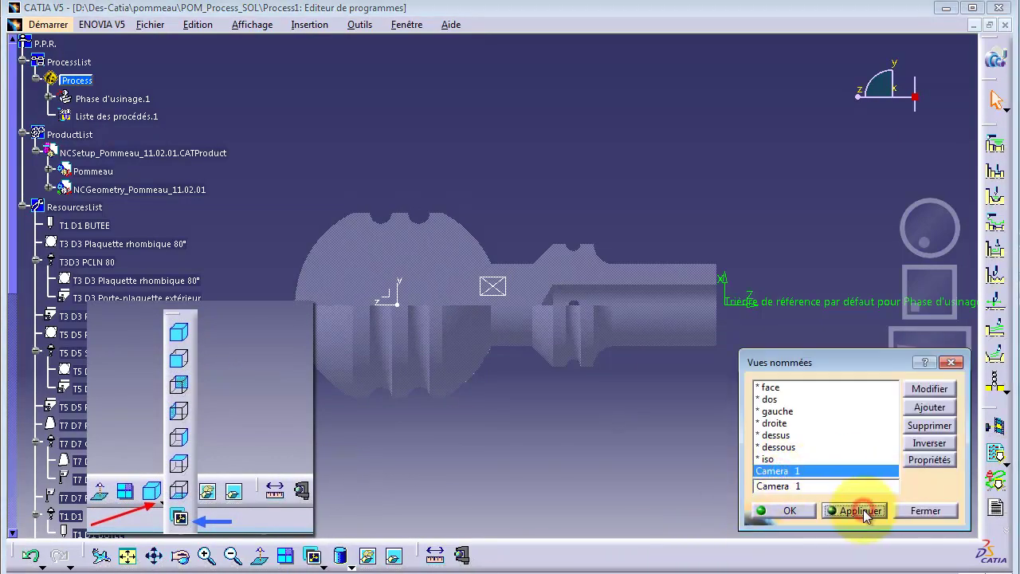
left_click(928, 510)
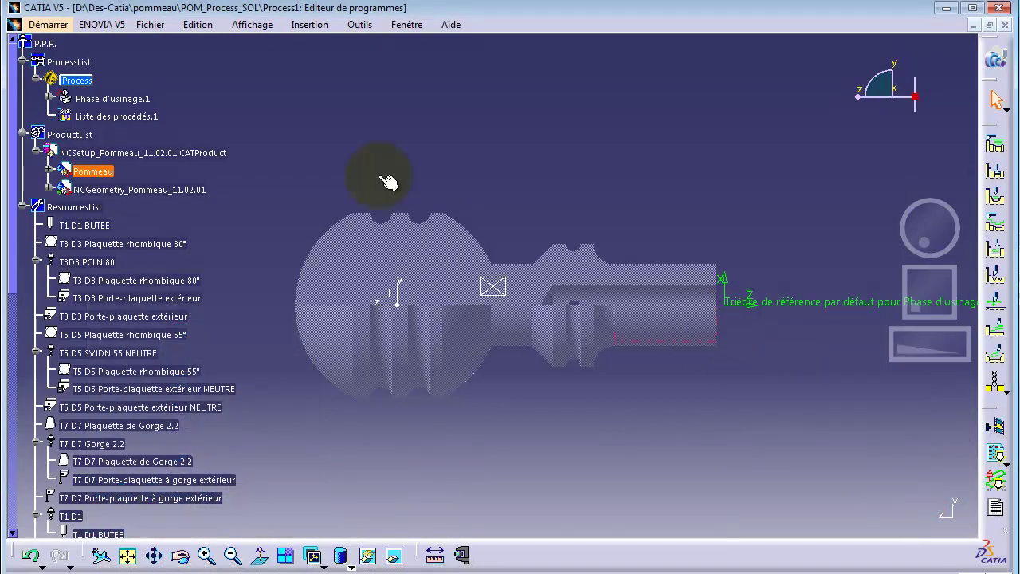
- Expand Programme de fabrication.1 under Phase d'usinage.1 and inspect the operations of turning tool changes 14, 13 and 11
left_click(49, 97)
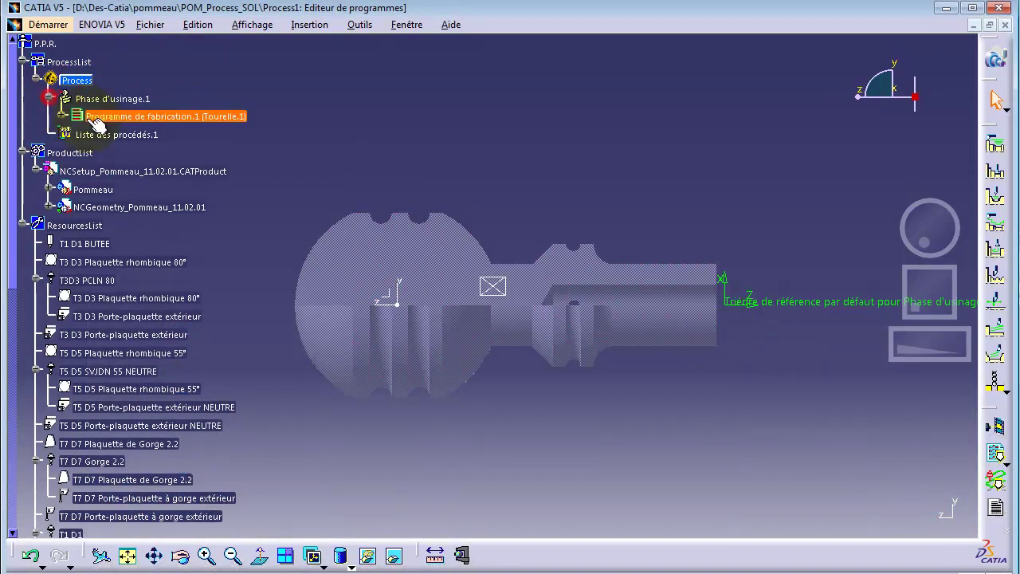
left_click(65, 116)
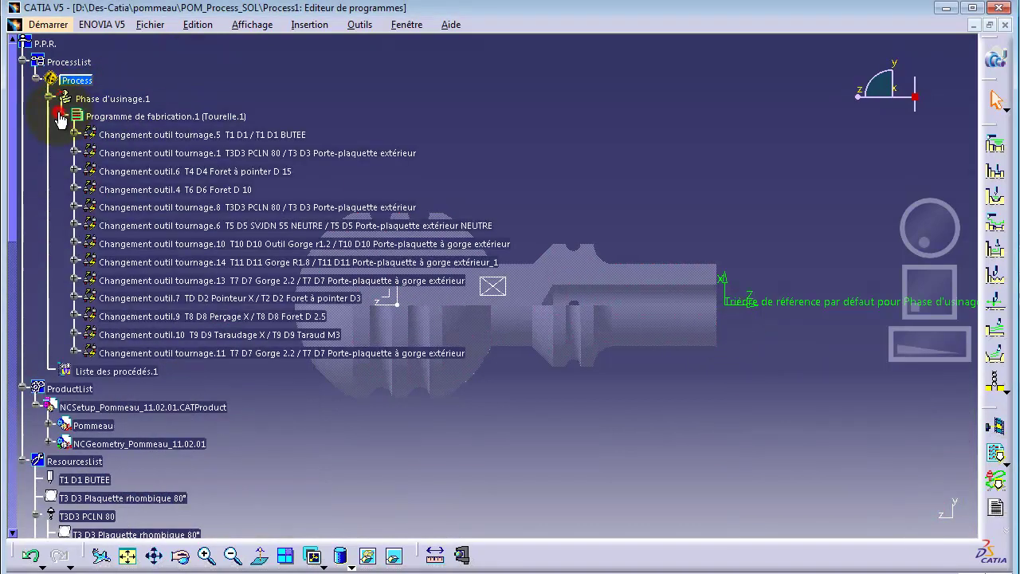
left_click(75, 262)
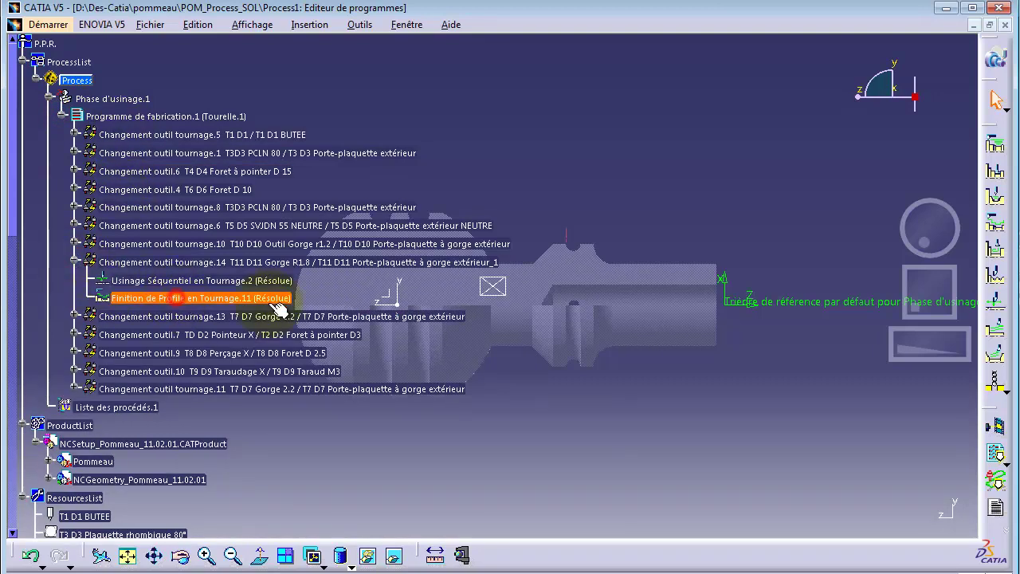
left_click(74, 316)
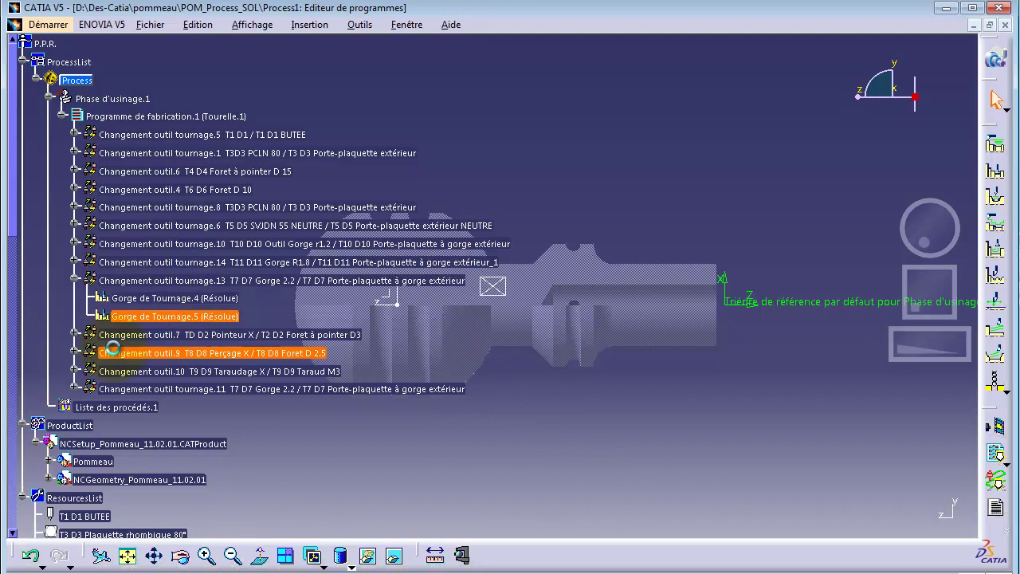
left_click(75, 389)
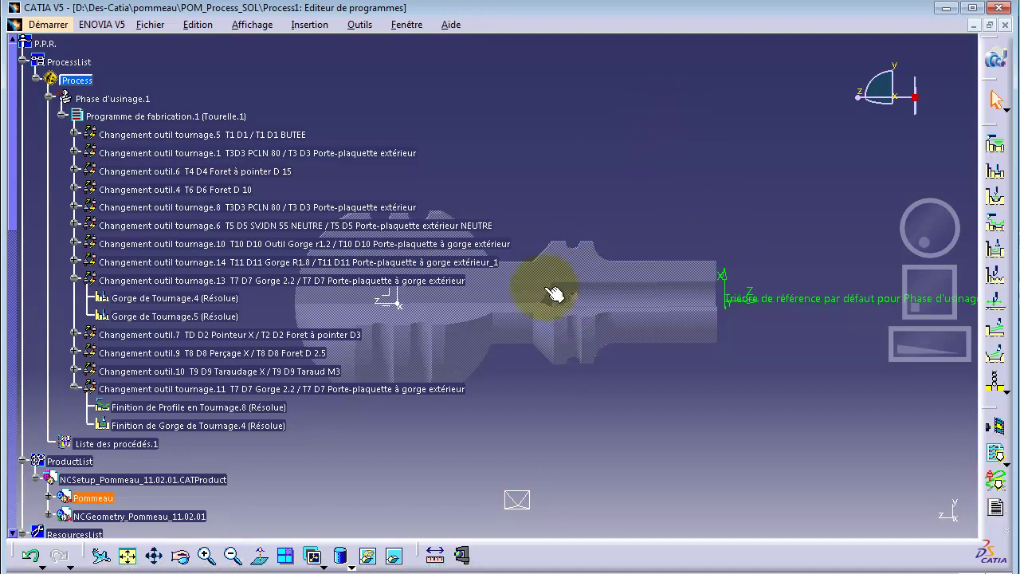
- Open the Gorge de Tournage.5 operation and display its tool path replay with the replay window clear of the screen edge
left_click(153, 316)
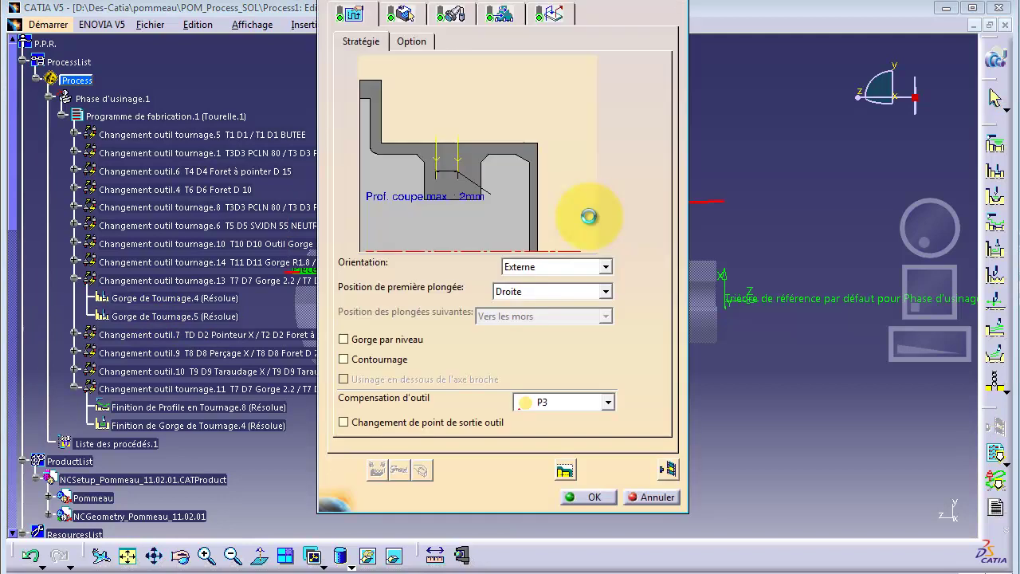
left_click(669, 471)
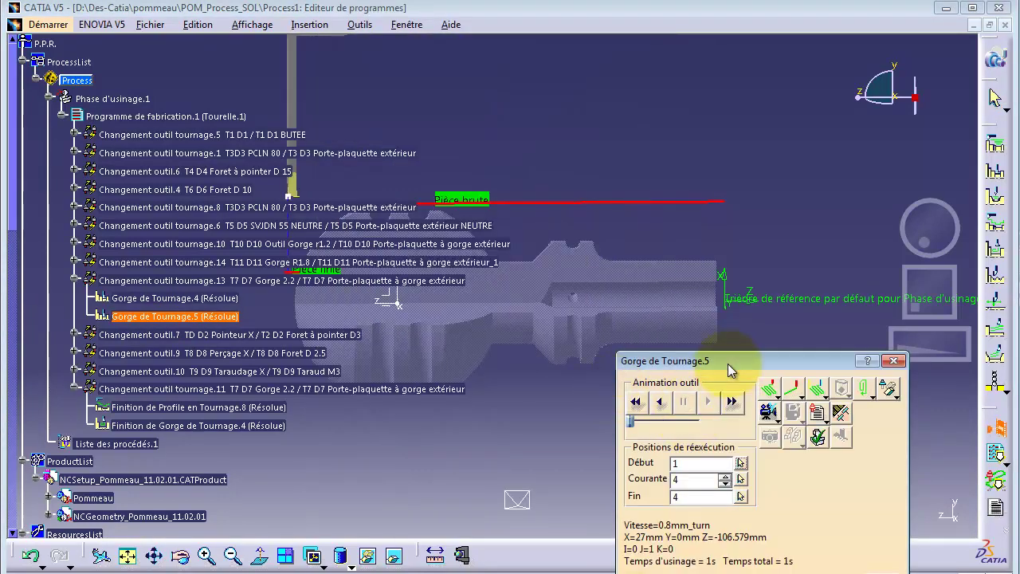
left_click_drag(729, 368, 646, 313)
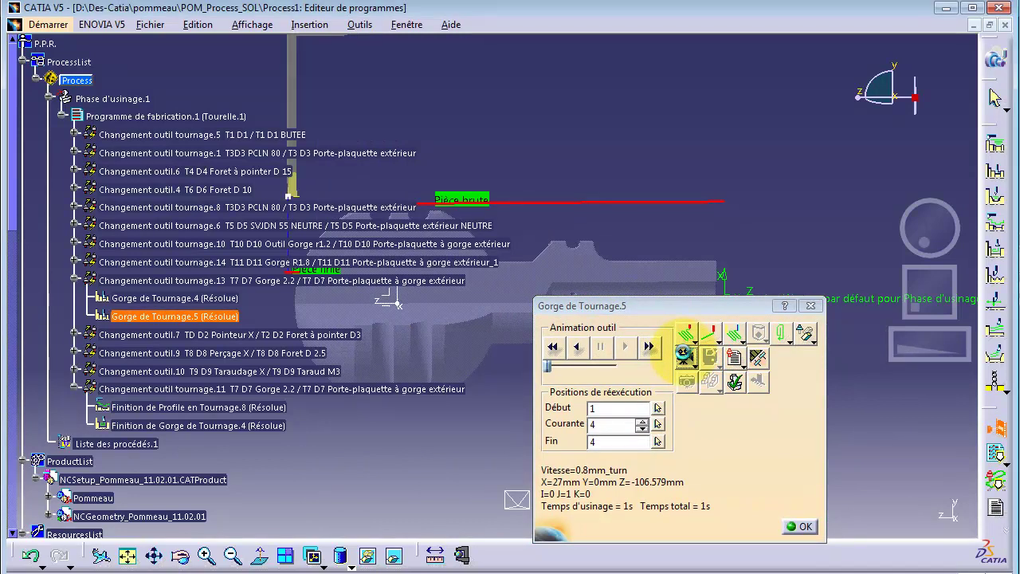
- Play the material-removal video up to Gorge de Tournage.5 with the specification tree hidden, and close the operation
left_click(685, 357)
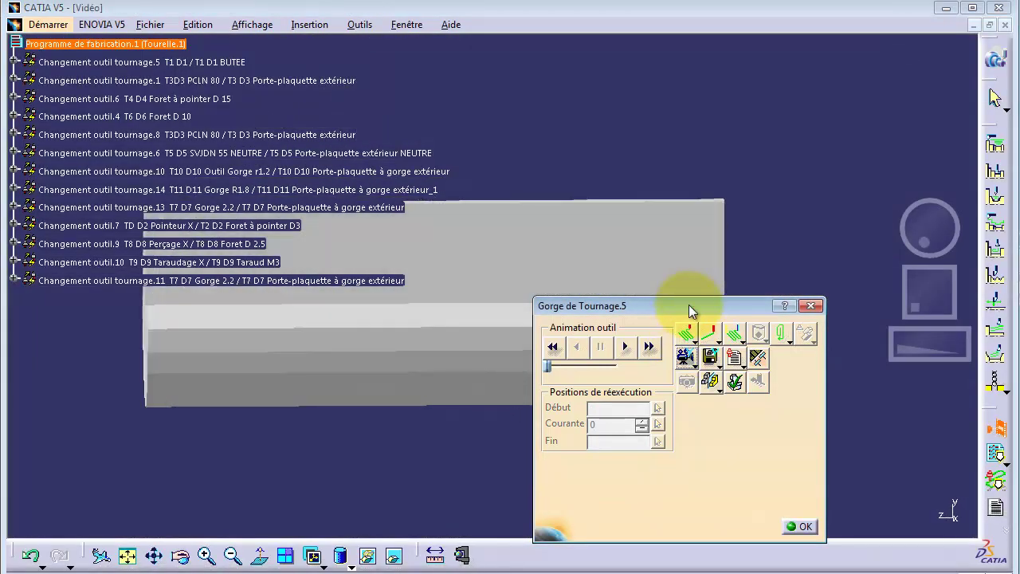
key("F3")
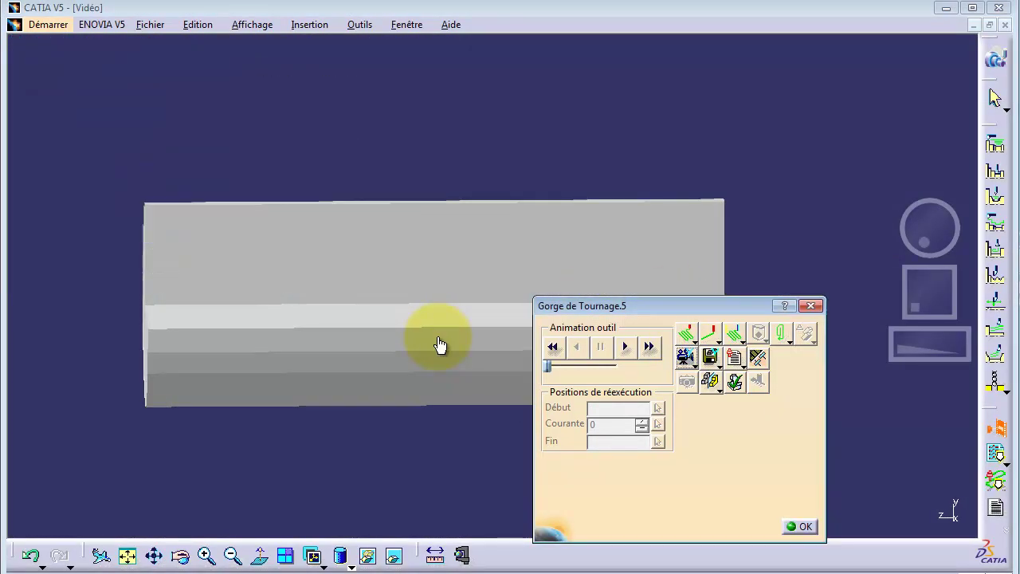
left_click_drag(618, 307, 151, 446)
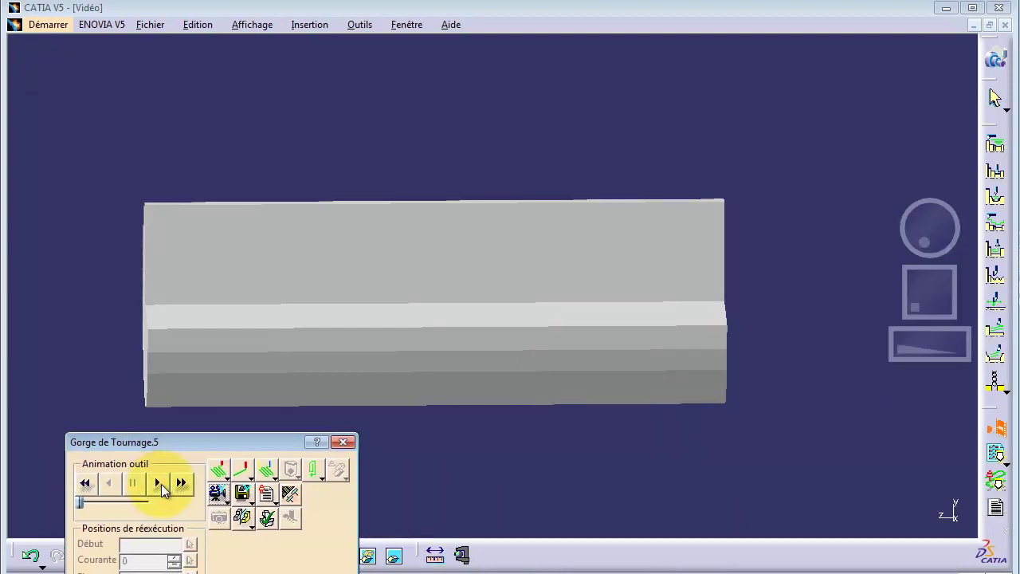
left_click(160, 483)
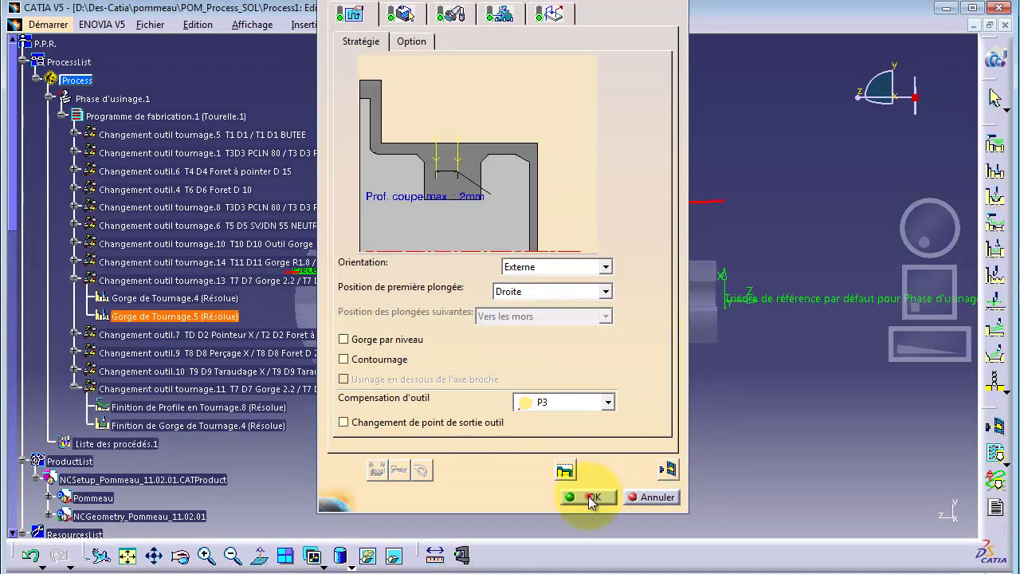
left_click(590, 495)
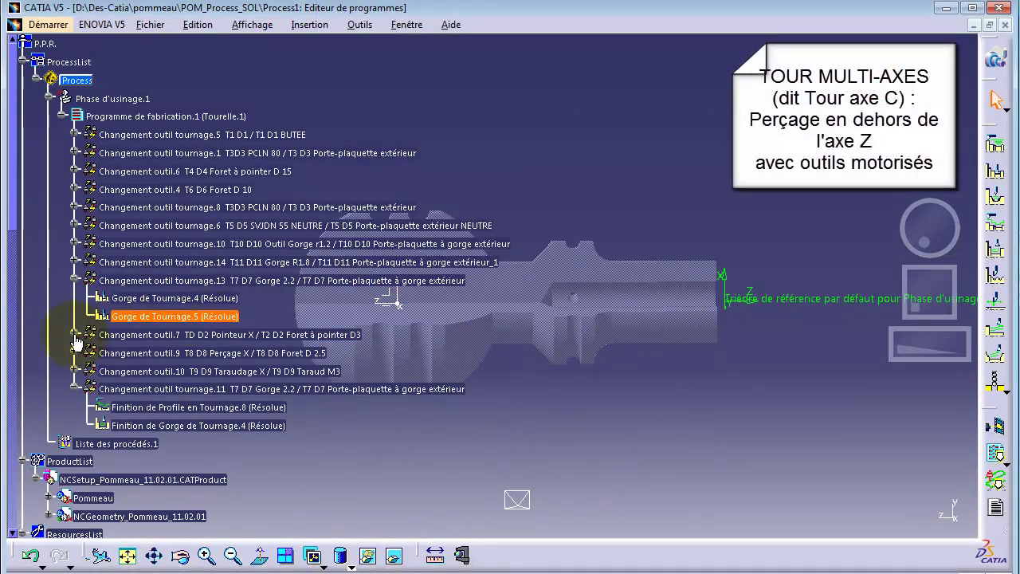
- Collapse turning tool change 13 and expand tool changes 7, 9 and 10 to inspect their spotting, deep drilling and tapping operations
left_click(75, 278)
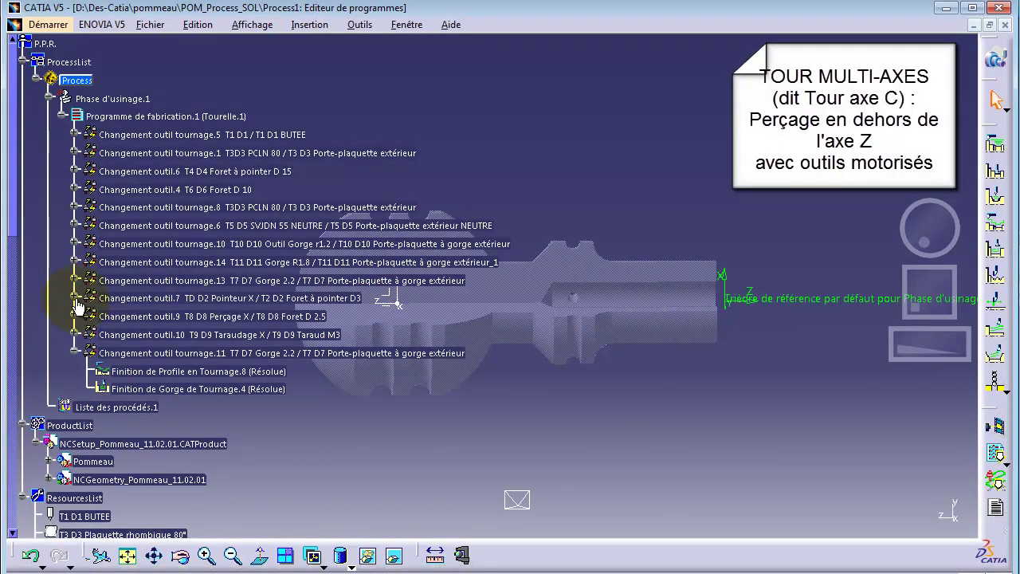
left_click(74, 316)
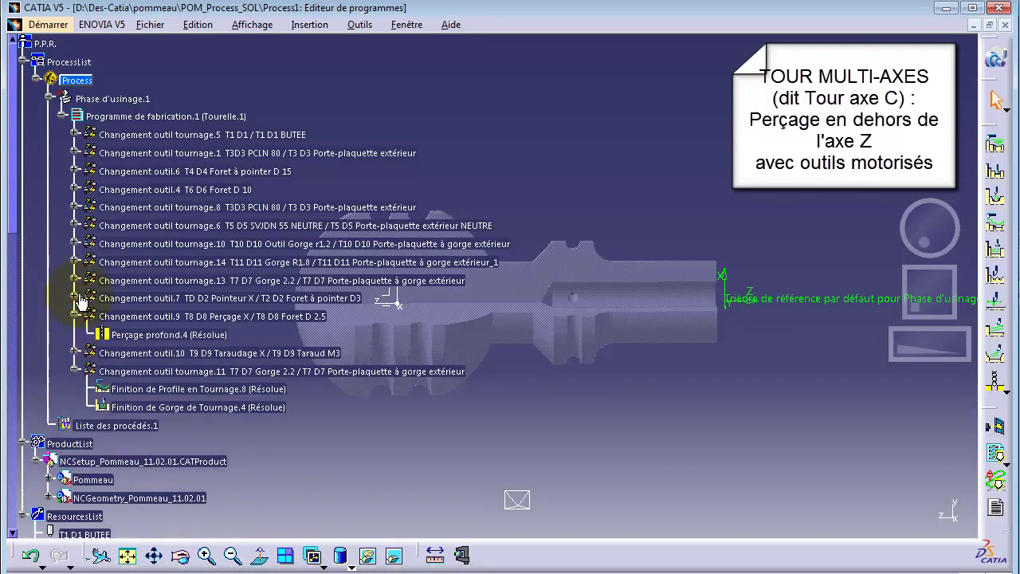
left_click(75, 298)
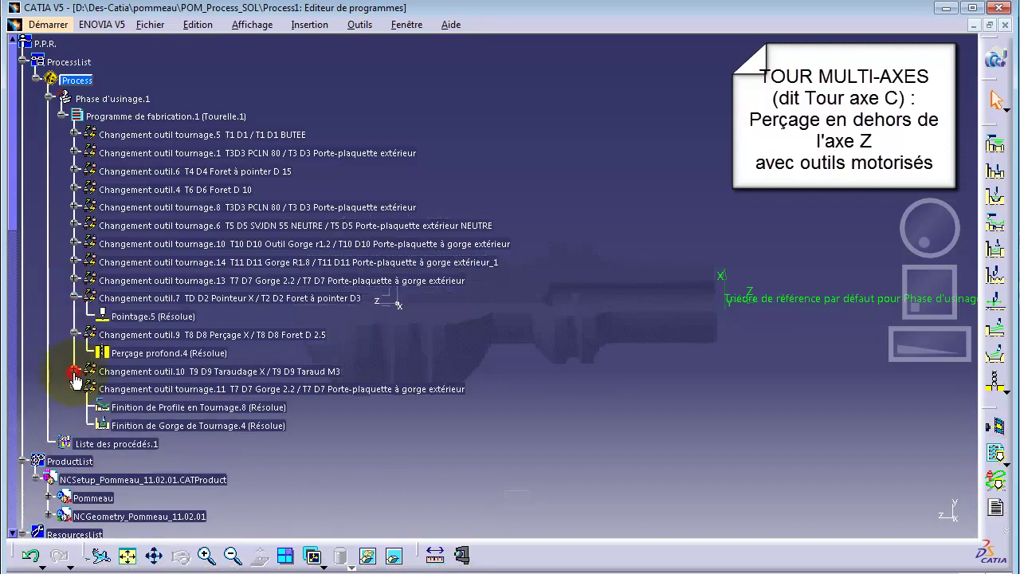
left_click(72, 354)
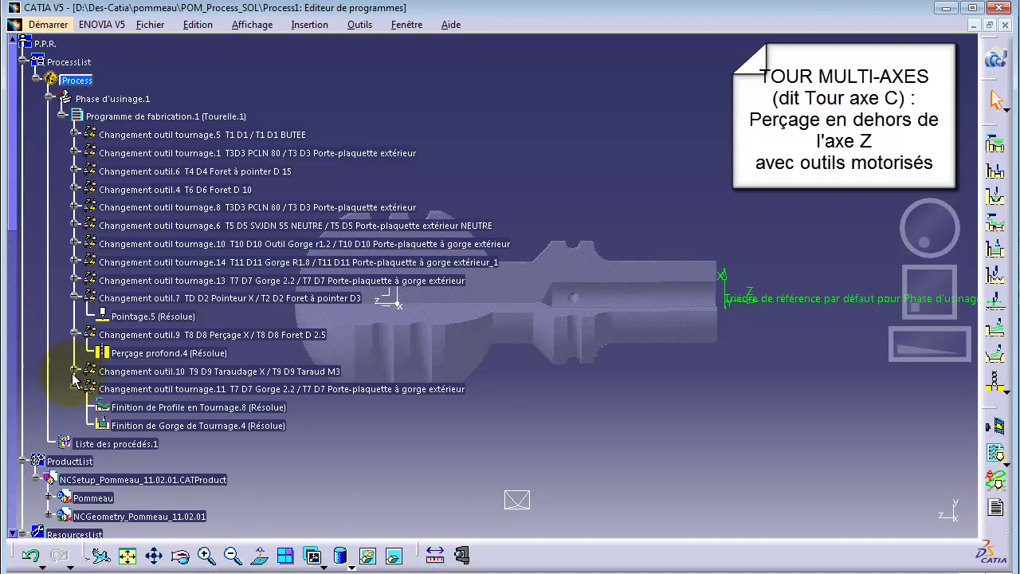
left_click(75, 372)
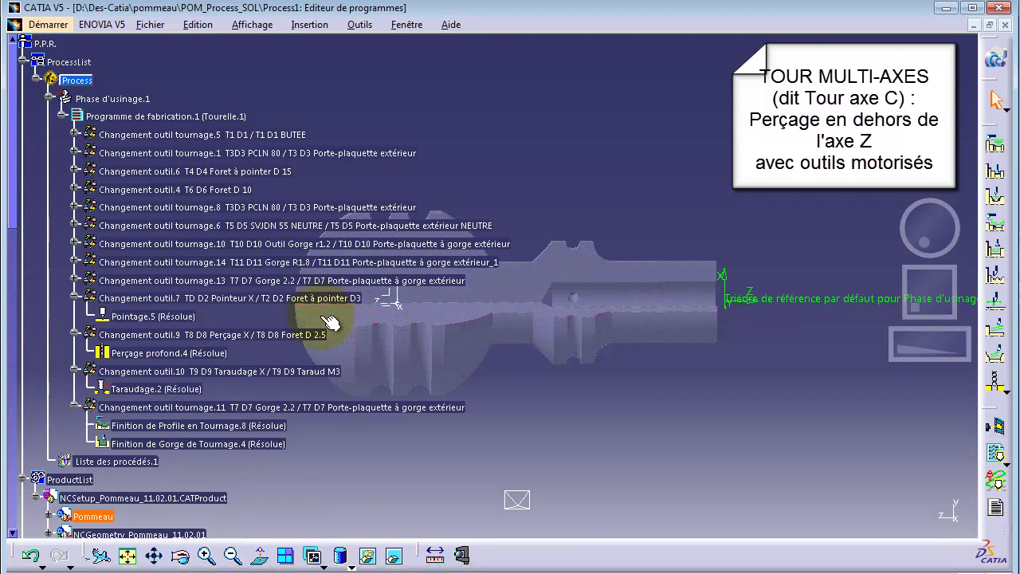
- Locate the Pointage.5 operation and examine the available axial machining operation types
left_click(106, 317)
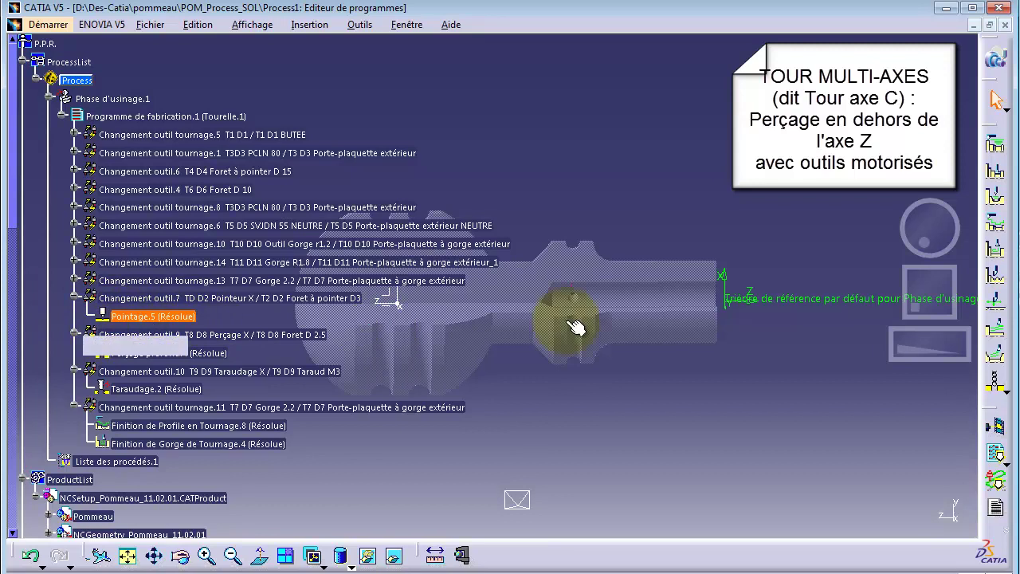
left_click(1006, 391)
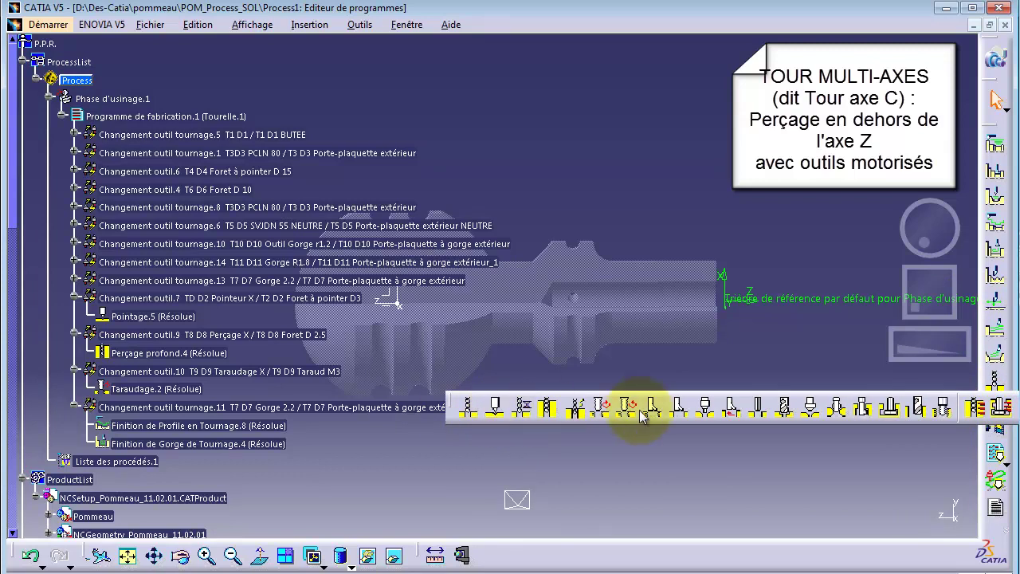
left_click(62, 306)
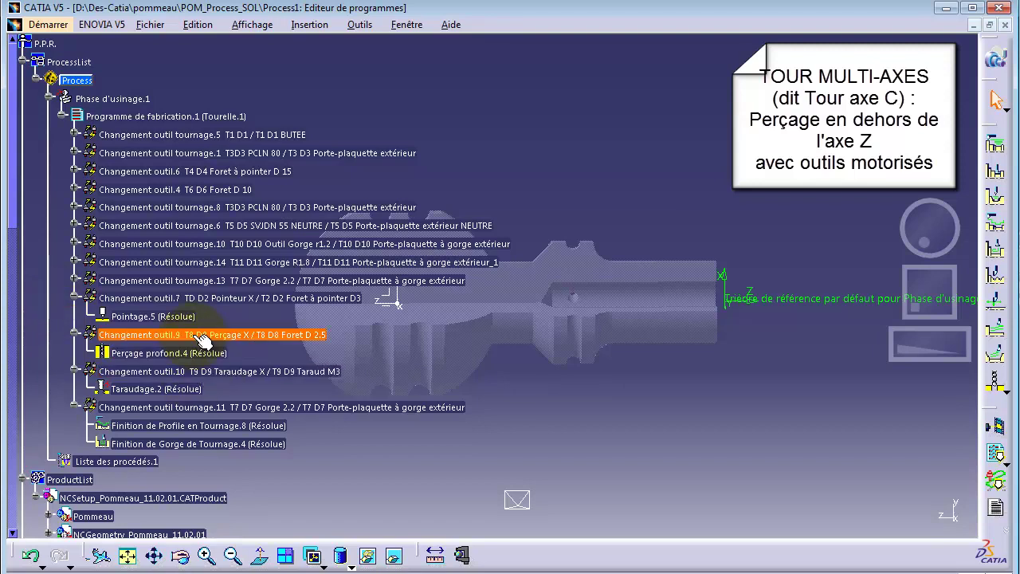
- Open the machine definition of Phase d'usinage.1 and display the numerical control settings of Tour multi-axes.1
left_click(99, 99)
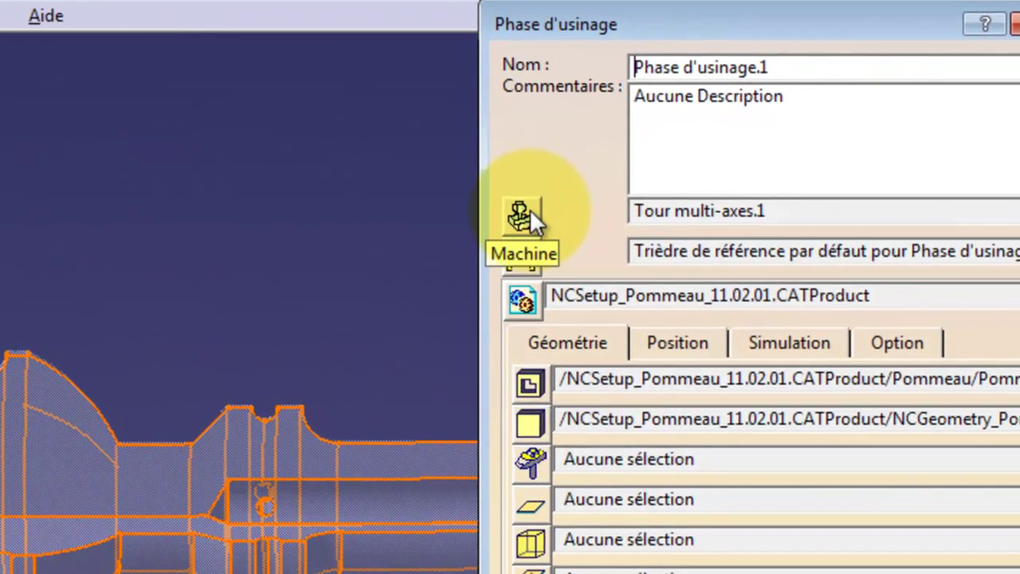
left_click(716, 134)
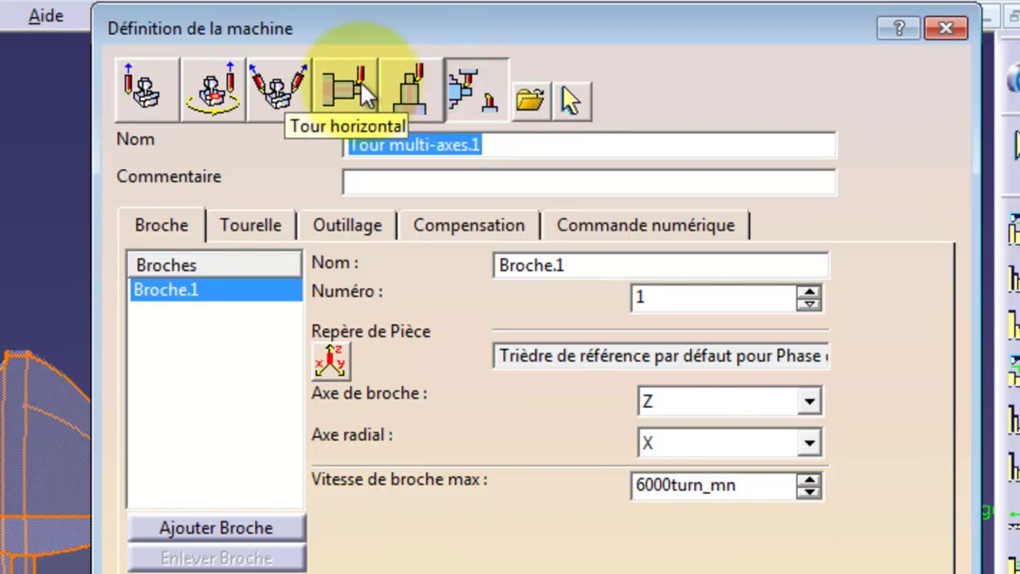
left_click(655, 230)
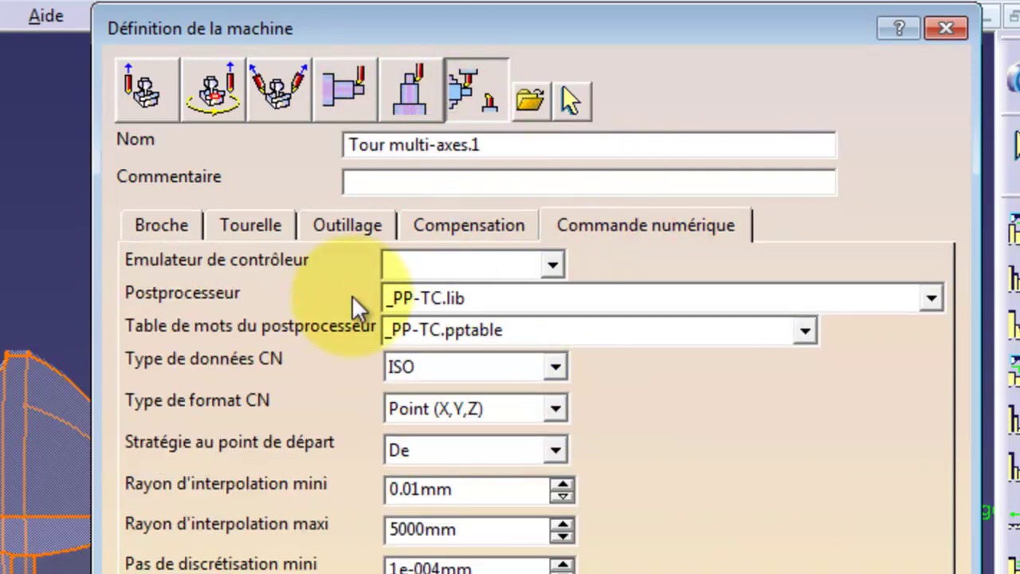
- Select _PP-TC.lib as the postprocessor of Tour multi-axes.1 and confirm the Phase d'usinage.1 definition
left_click(518, 300)
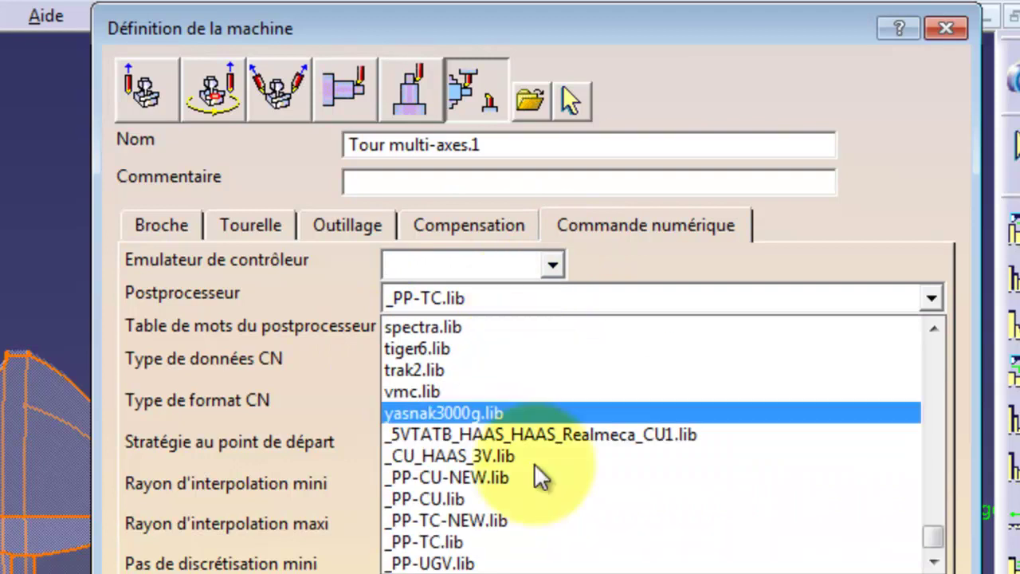
left_click(535, 545)
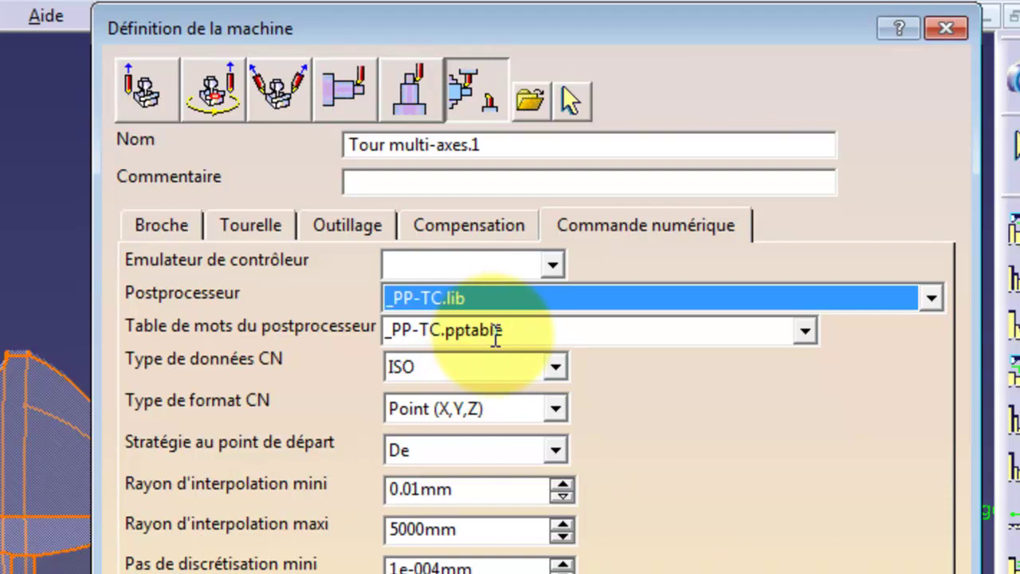
left_click(934, 295)
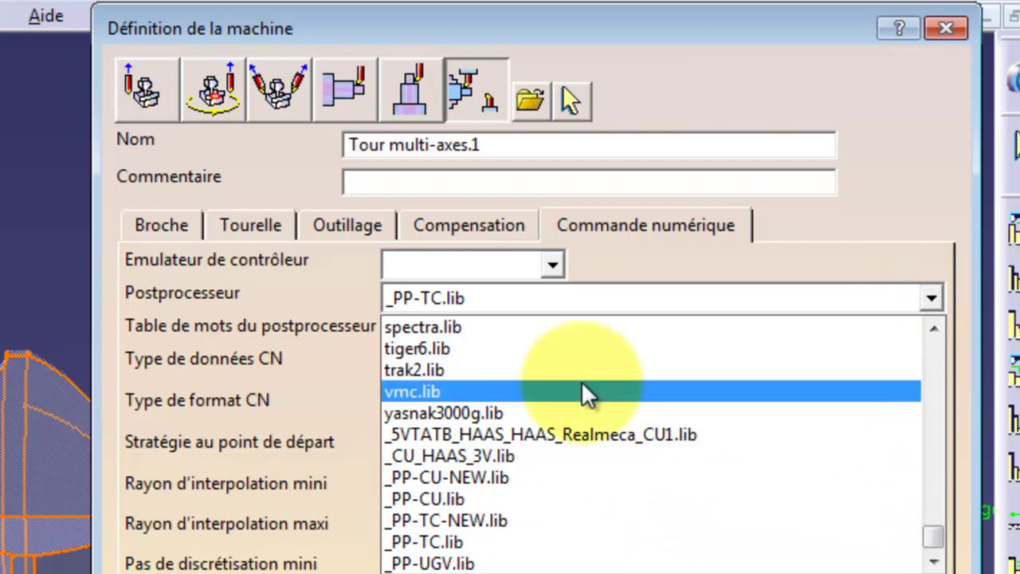
left_click(536, 542)
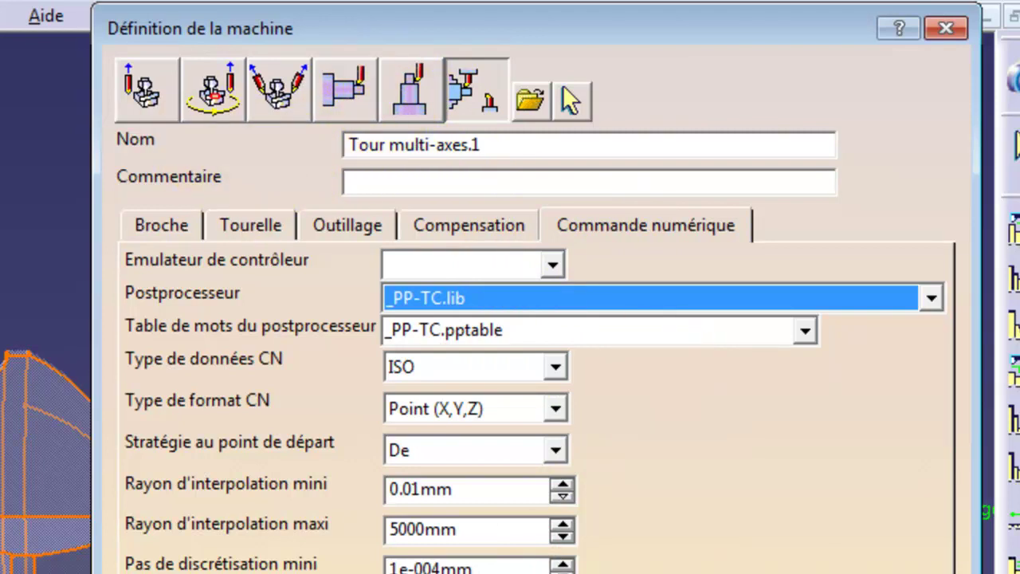
left_click(805, 573)
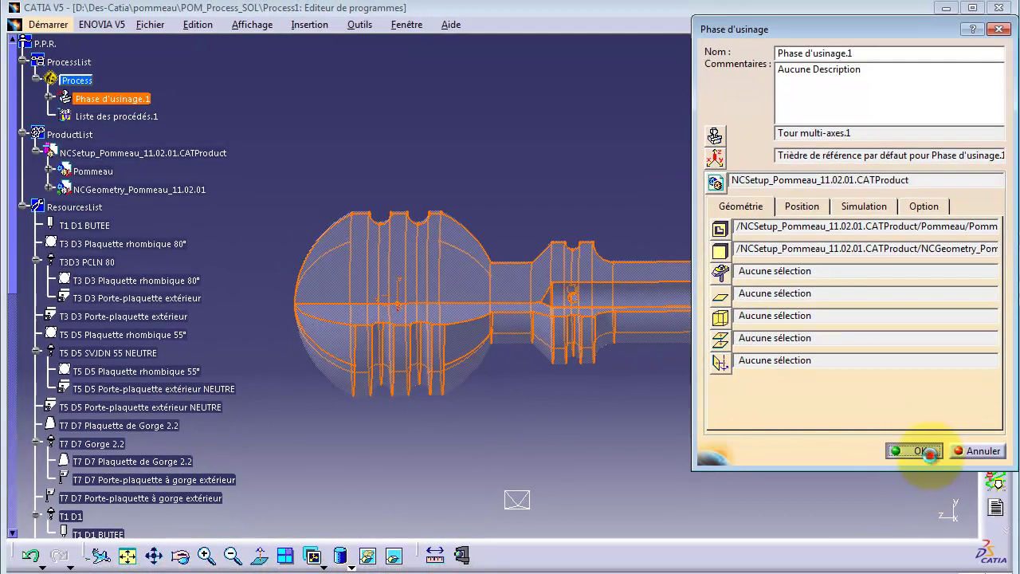
left_click(930, 455)
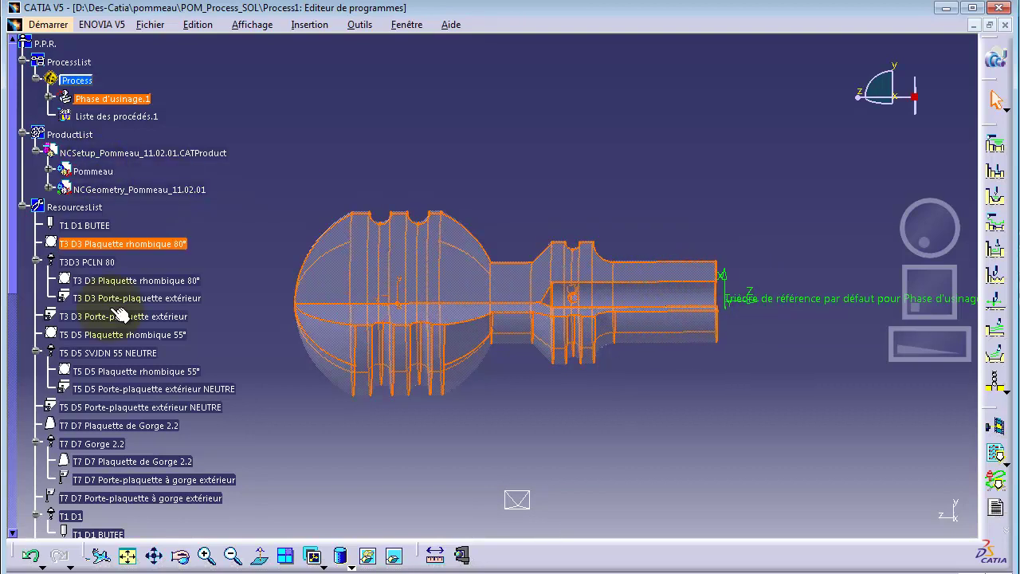
- Open the Pointage.5 operation and inspect its TD D2 Pointeur X tool assembly and T2 D2 Foret à pointer D3 drill
left_click(48, 99)
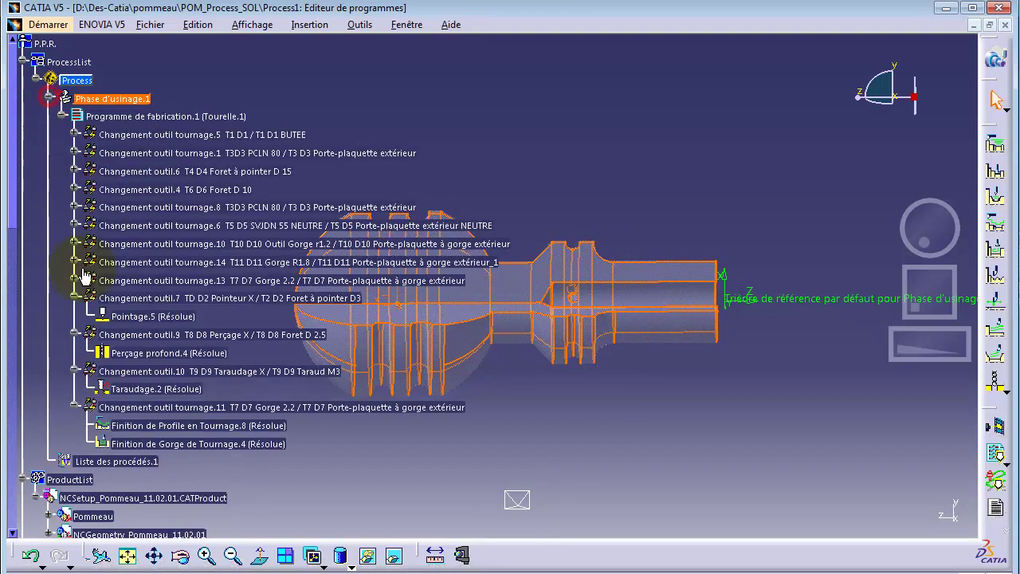
double_click(166, 319)
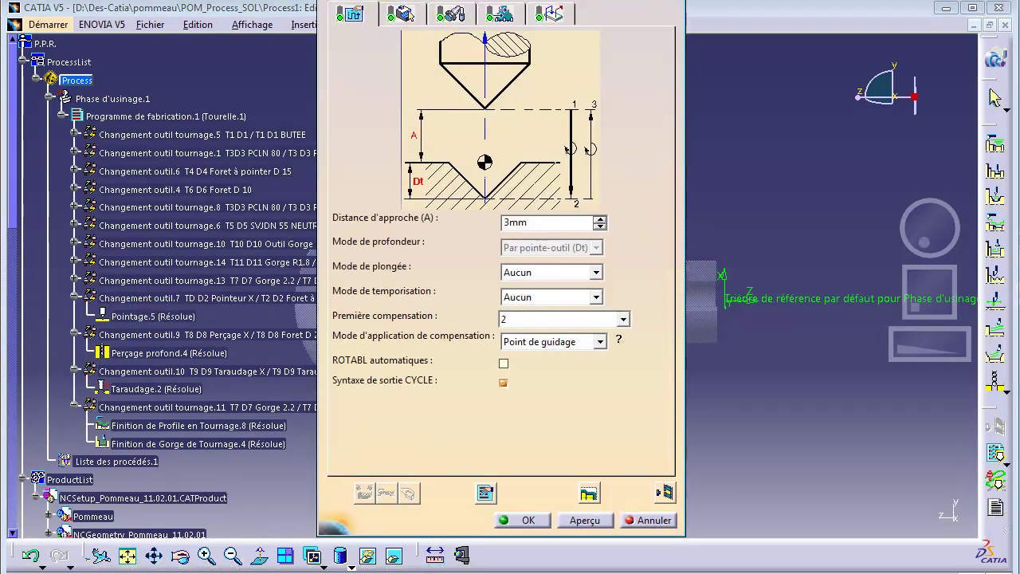
left_click_drag(366, 0, 367, 2)
left_click(454, 72)
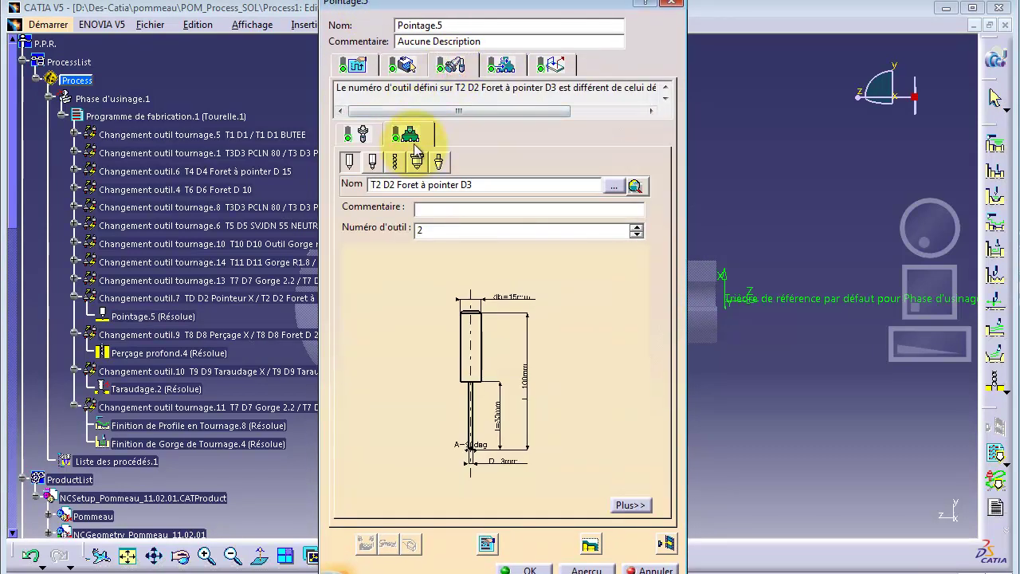
left_click(353, 136)
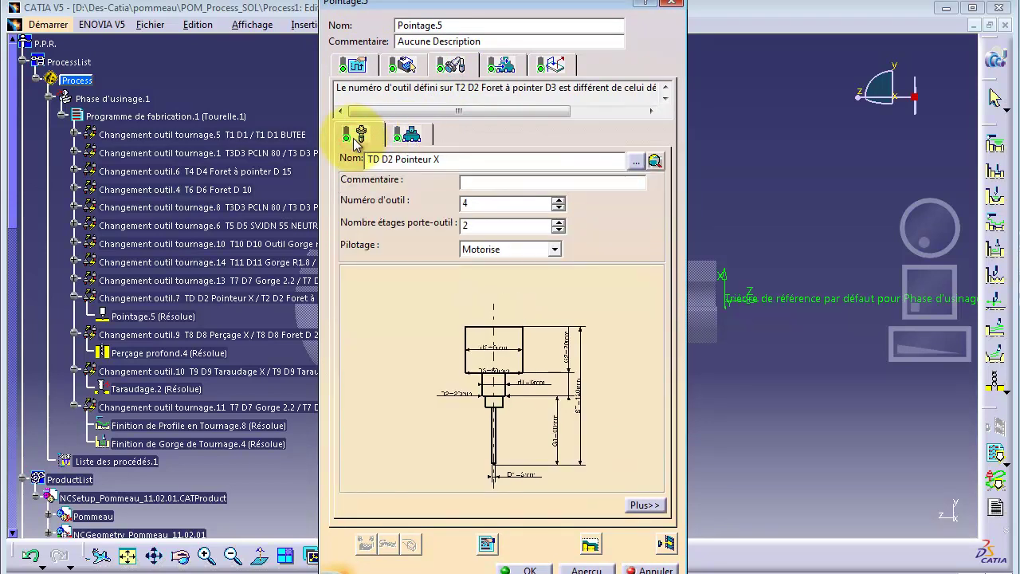
left_click(406, 134)
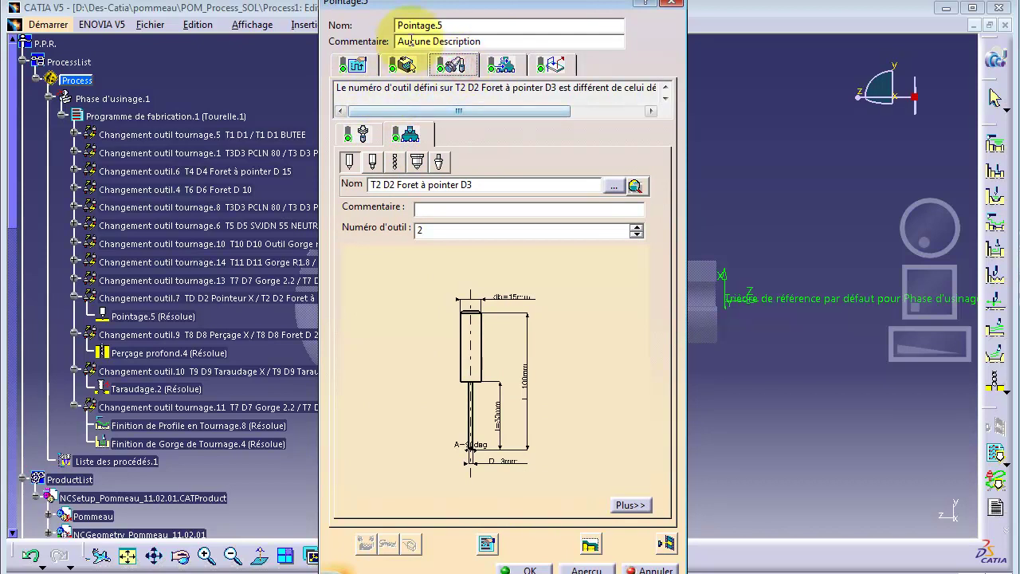
- Examine the Pilotage setting of the TD D2 Pointeur X assembly, keep it on Motorise, and locate the radial hole on the part
left_click_drag(398, 11, 398, 25)
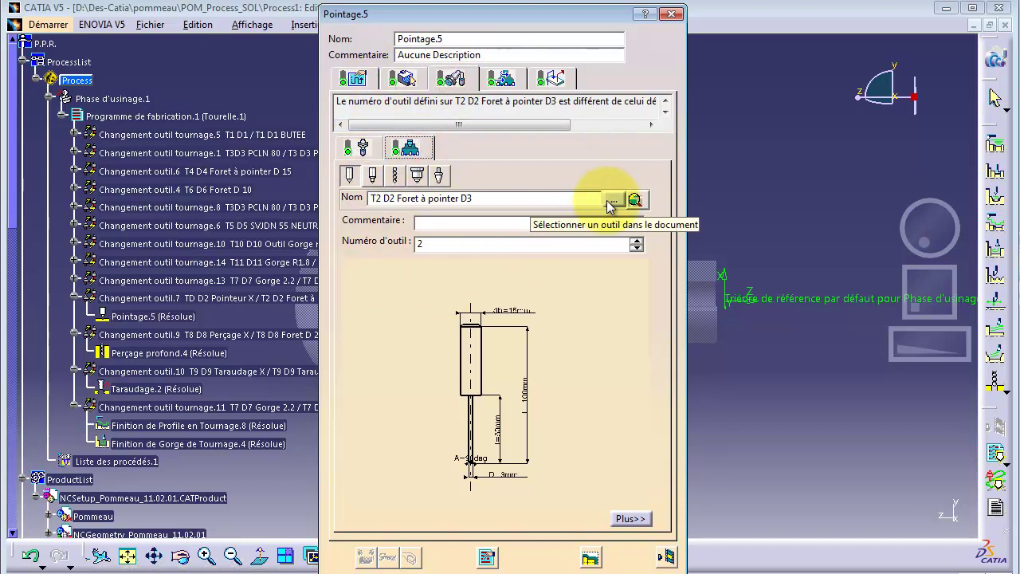
left_click(353, 149)
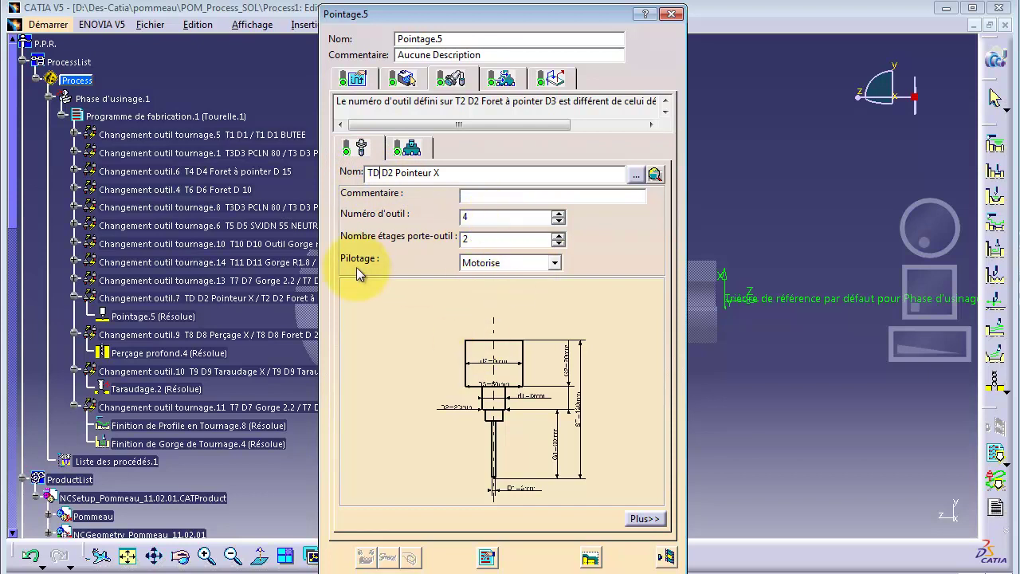
left_click(554, 264)
left_click(554, 264)
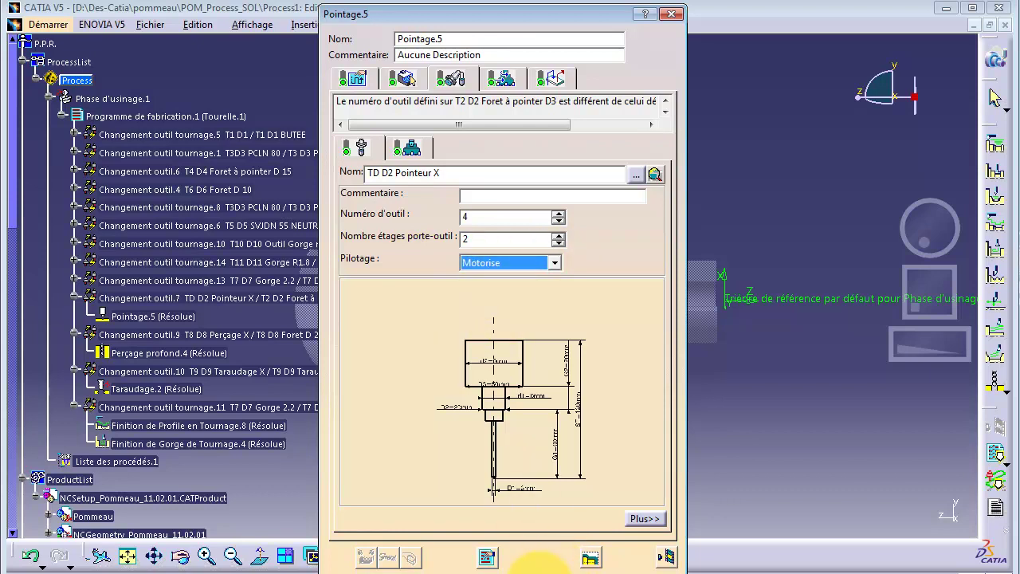
left_click(539, 564)
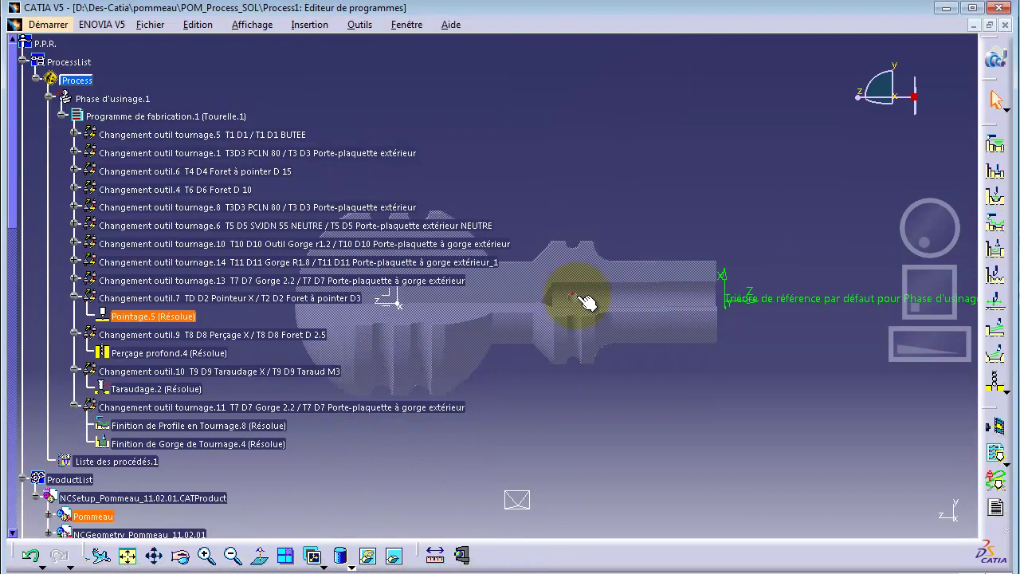
left_click(586, 301)
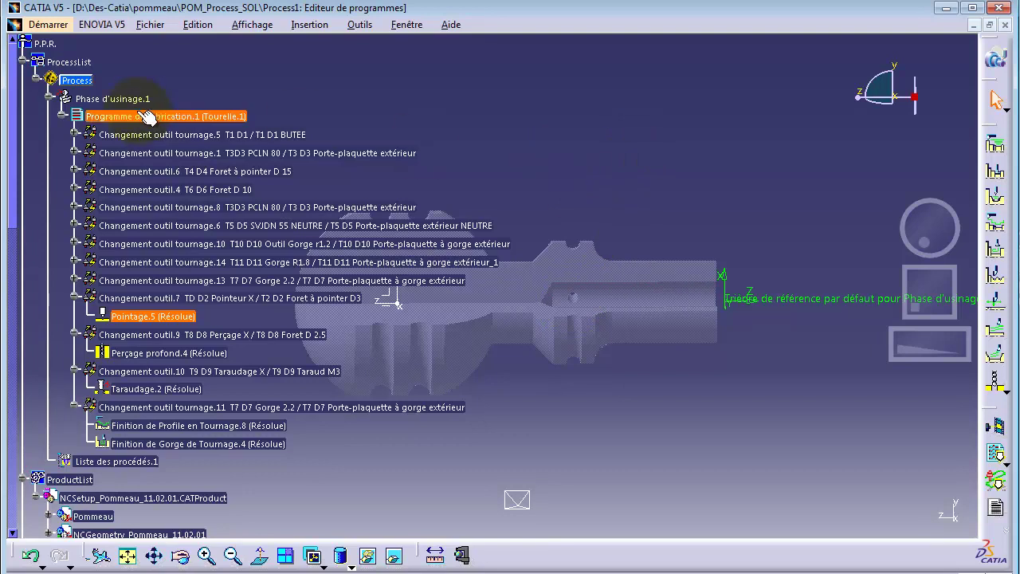
- Open the Pointage.4 operation under Changement outil.6 and define its tool assembly with the name T4 D4
left_click(74, 170)
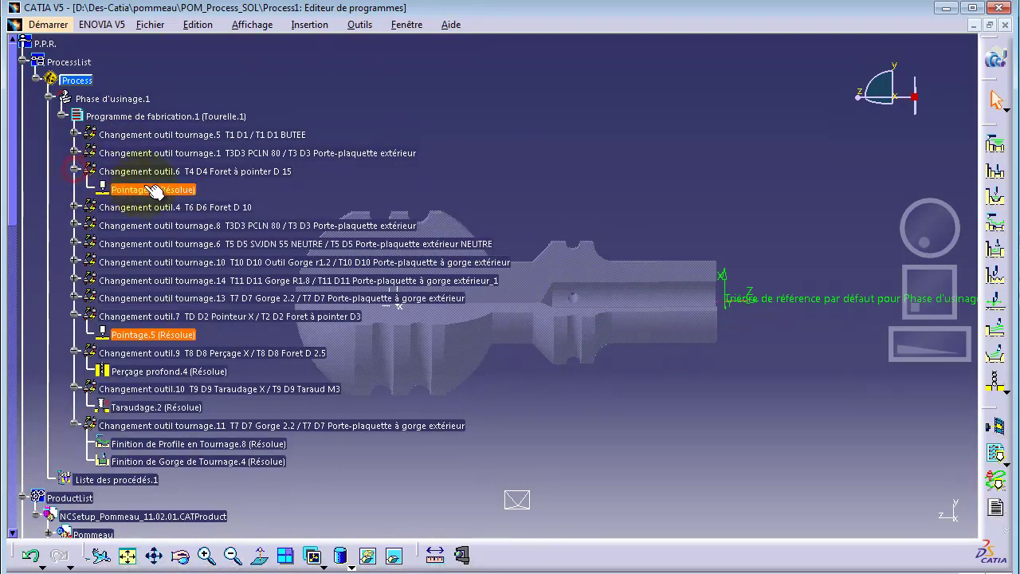
double_click(143, 189)
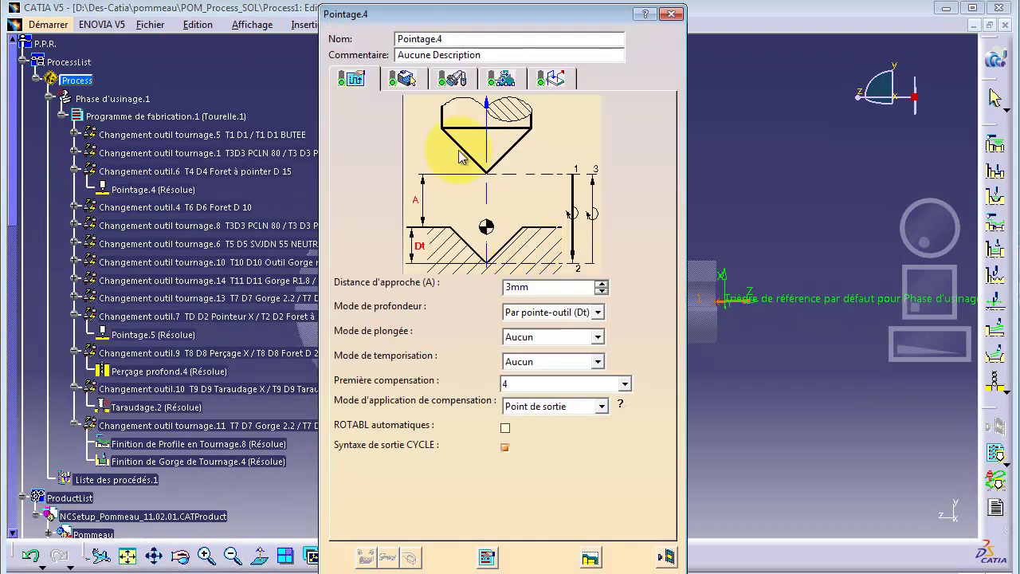
left_click(451, 80)
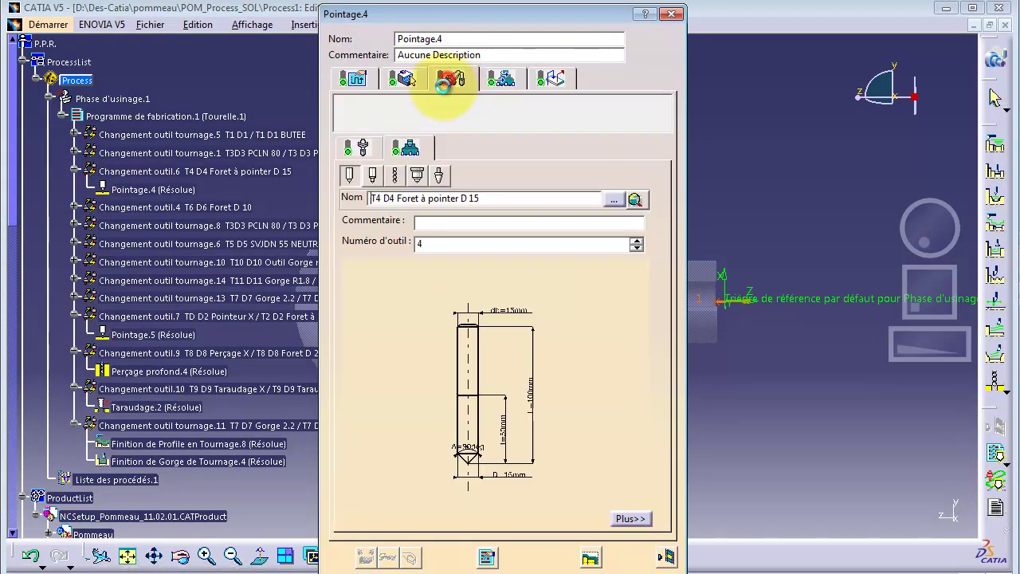
left_click(363, 150)
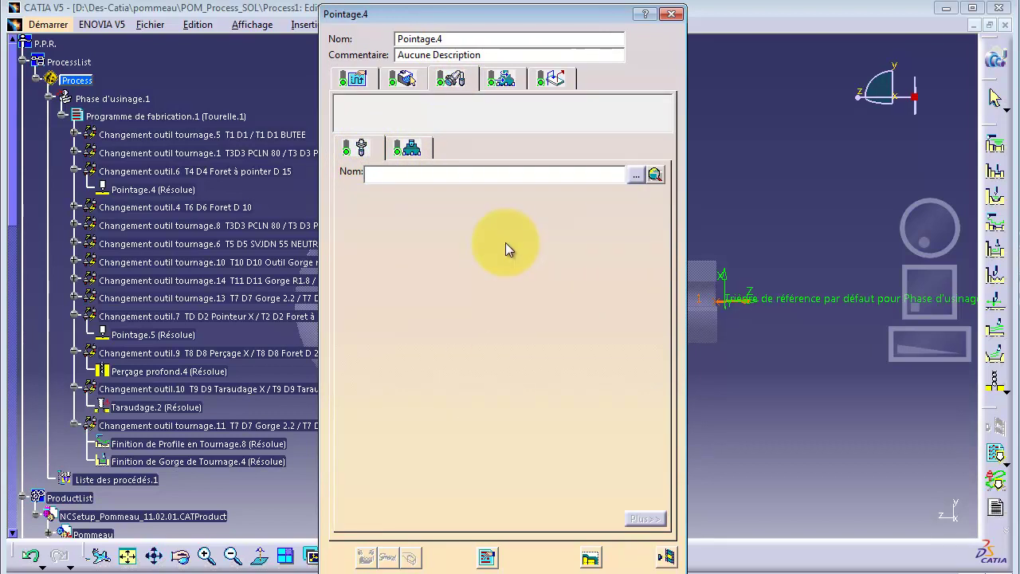
left_click(407, 148)
left_click(362, 148)
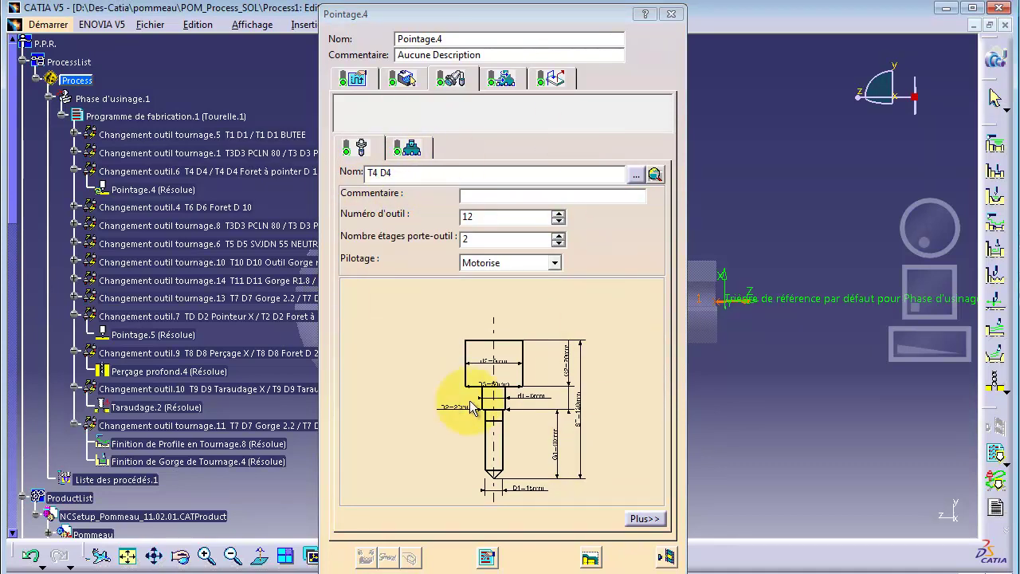
- Set the Pilotage of the T4 D4 assembly to Non Motorise and confirm the Pointage.4 operation
left_click(405, 146)
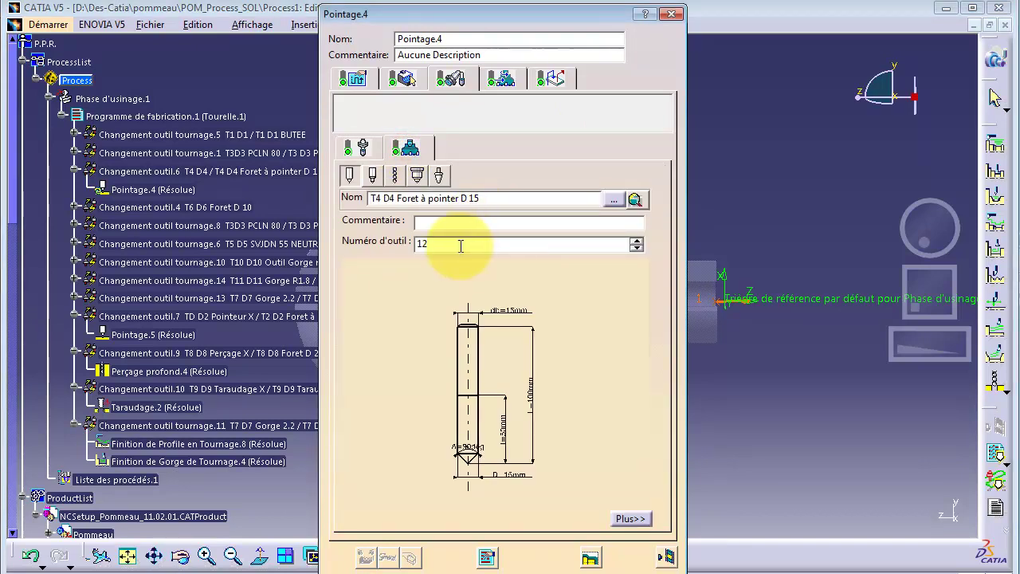
left_click(357, 146)
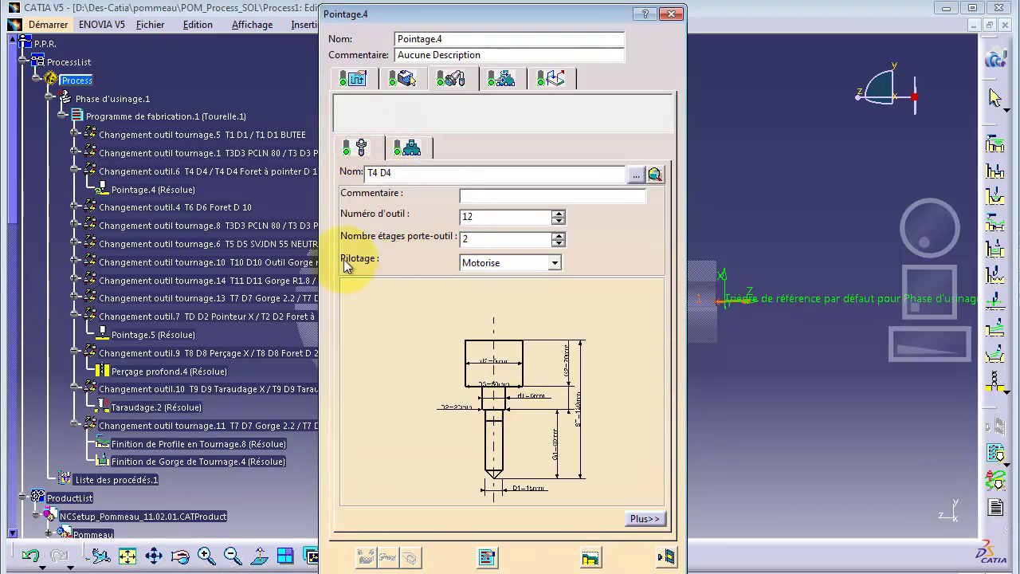
left_click(555, 265)
left_click(542, 276)
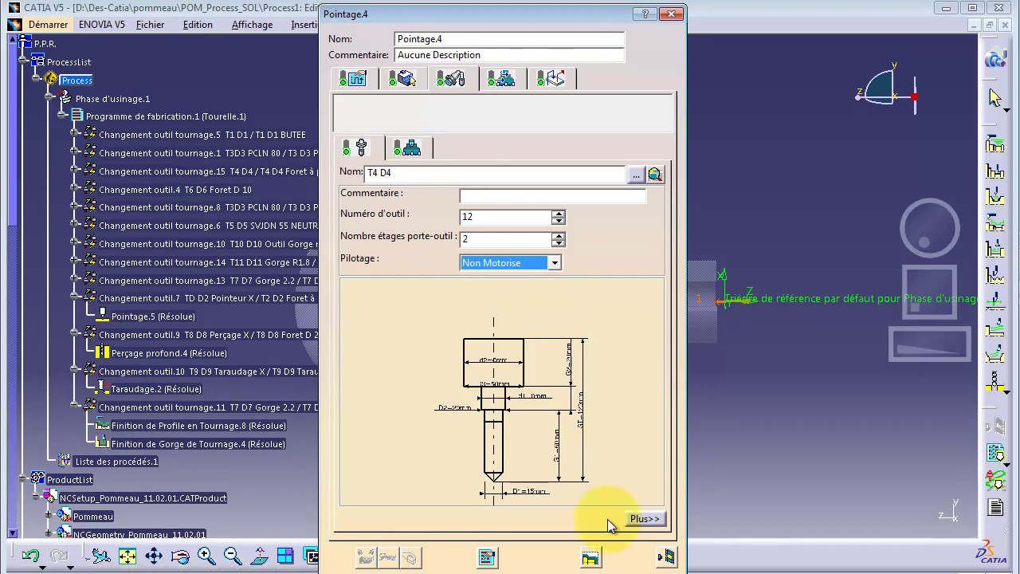
left_click(529, 571)
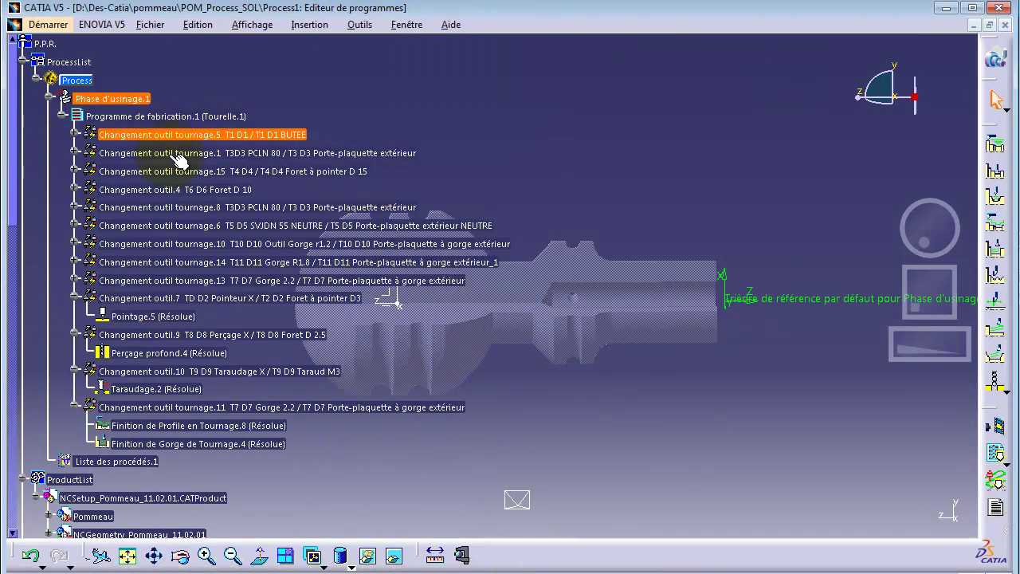
- Define a tool assembly named T6 D6 for Perçage profond.3 and set its Pilotage to Non Motorise
left_click(74, 189)
double_click(191, 210)
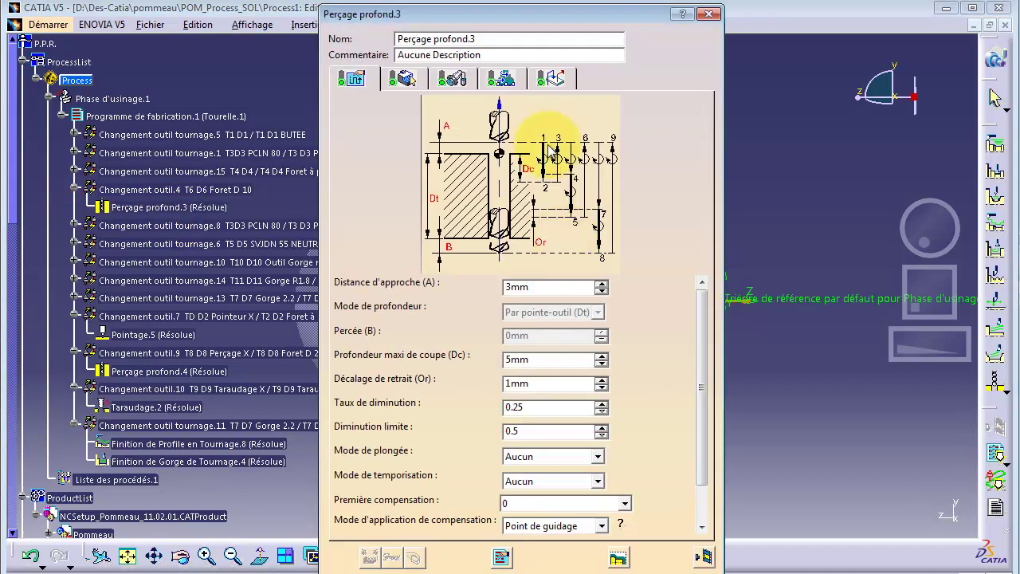
left_click(452, 78)
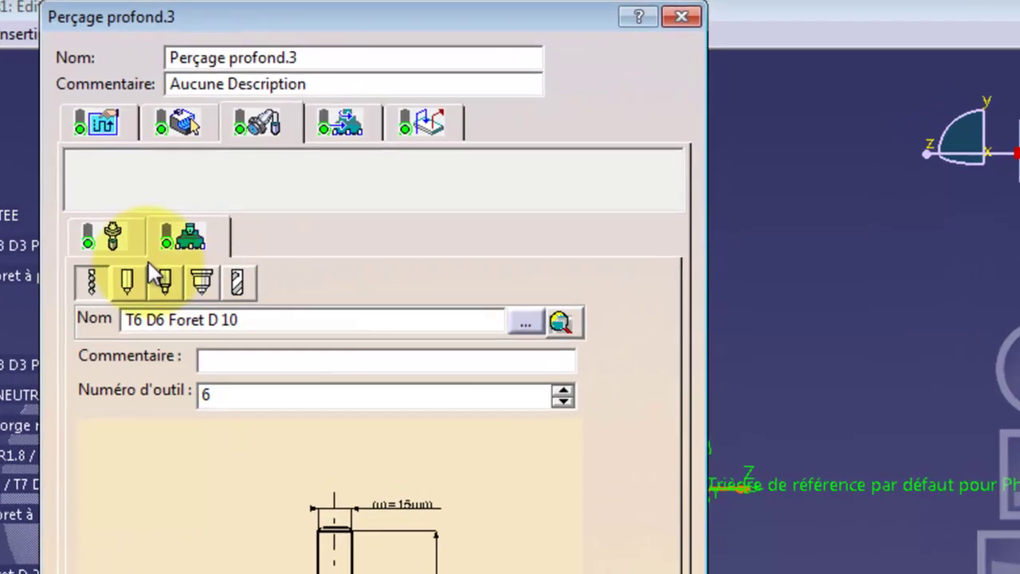
left_click(265, 180)
left_click(203, 249)
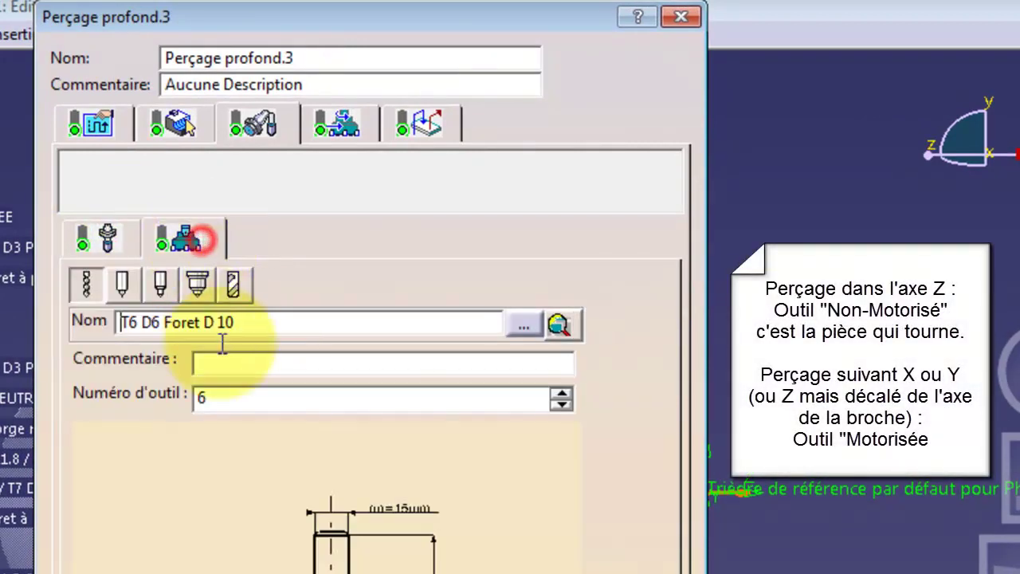
left_click(90, 237)
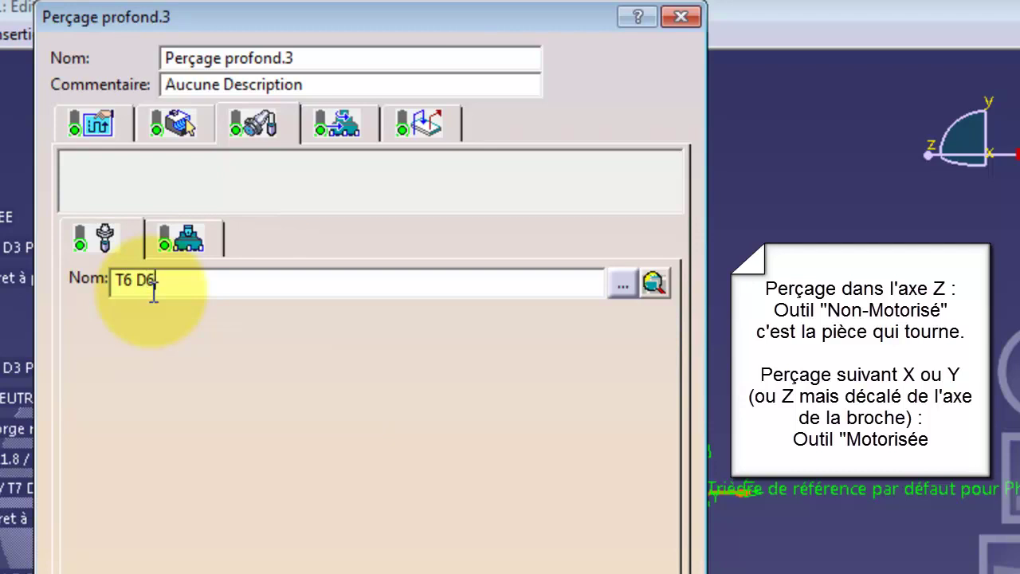
key("Return")
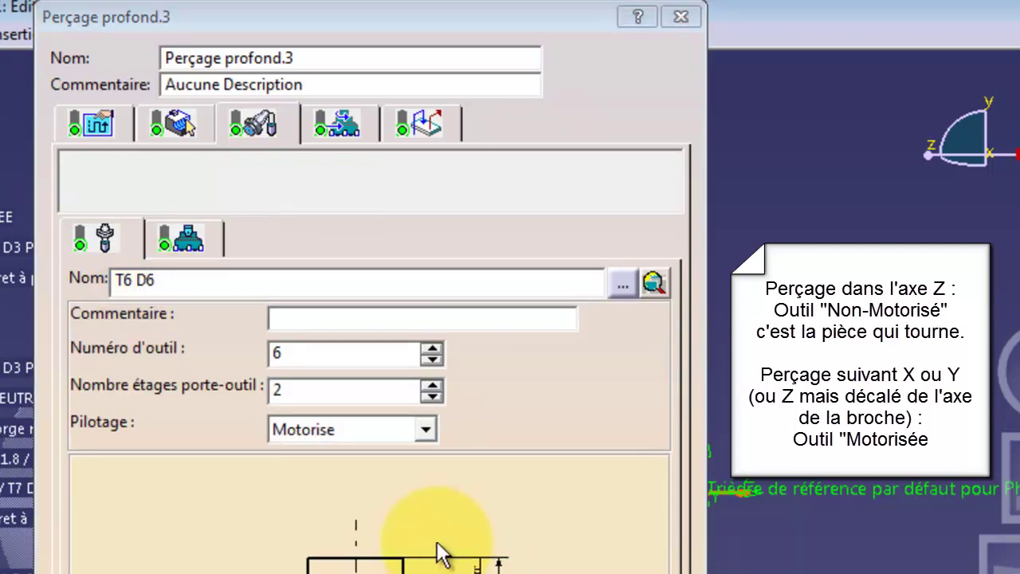
left_click(426, 430)
left_click(402, 467)
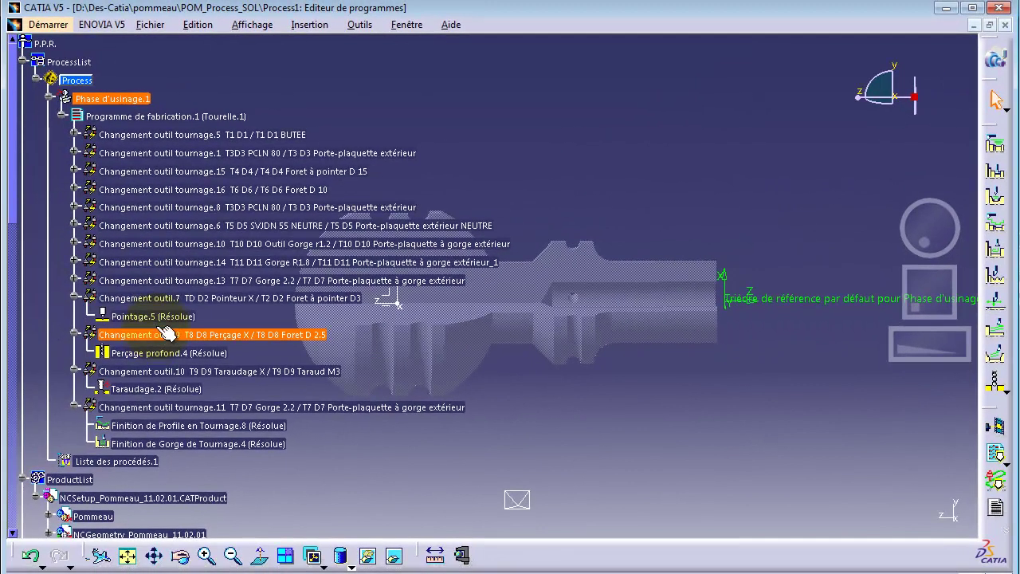
- Review the radial hole and the T8 D8 Perçage X assembly of Perçage profond.4, keeping its Pilotage on Motorise
left_click(191, 316)
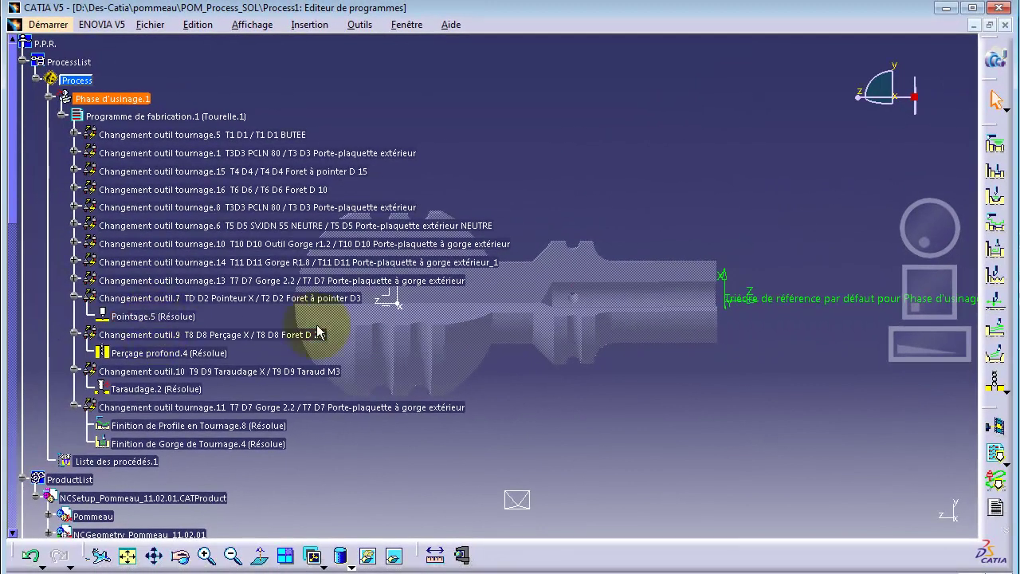
left_click(573, 303)
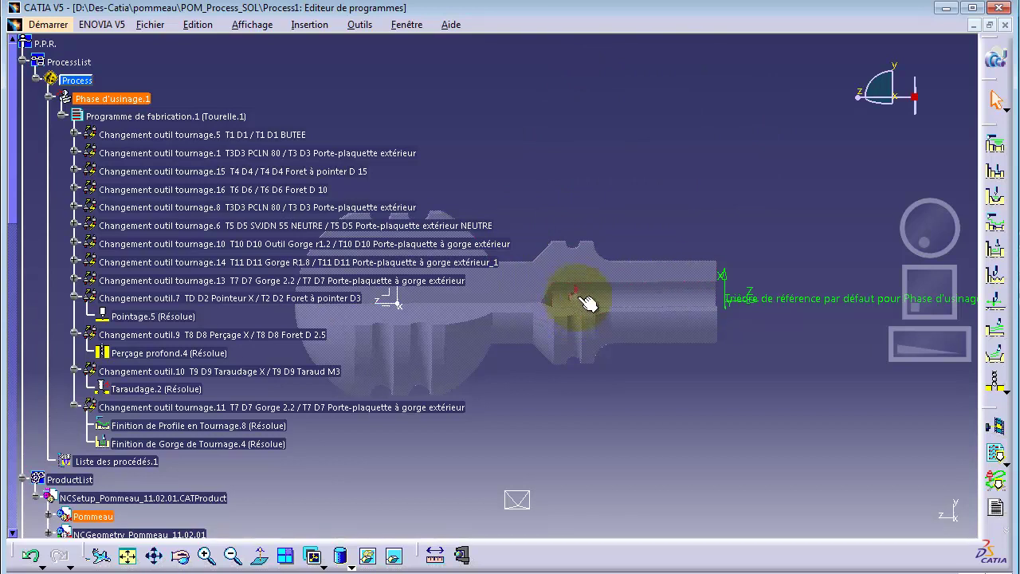
left_click(575, 63)
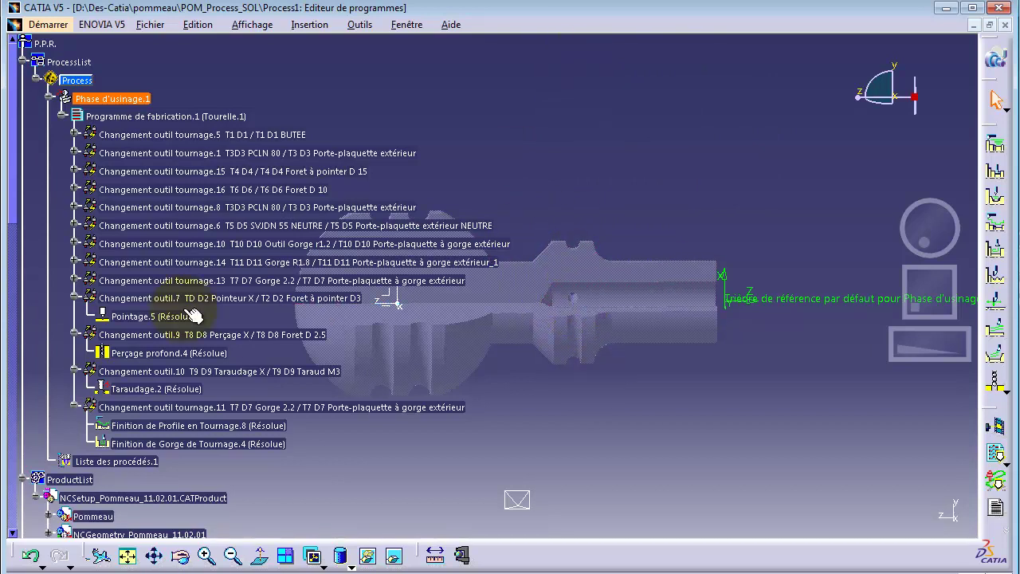
double_click(149, 353)
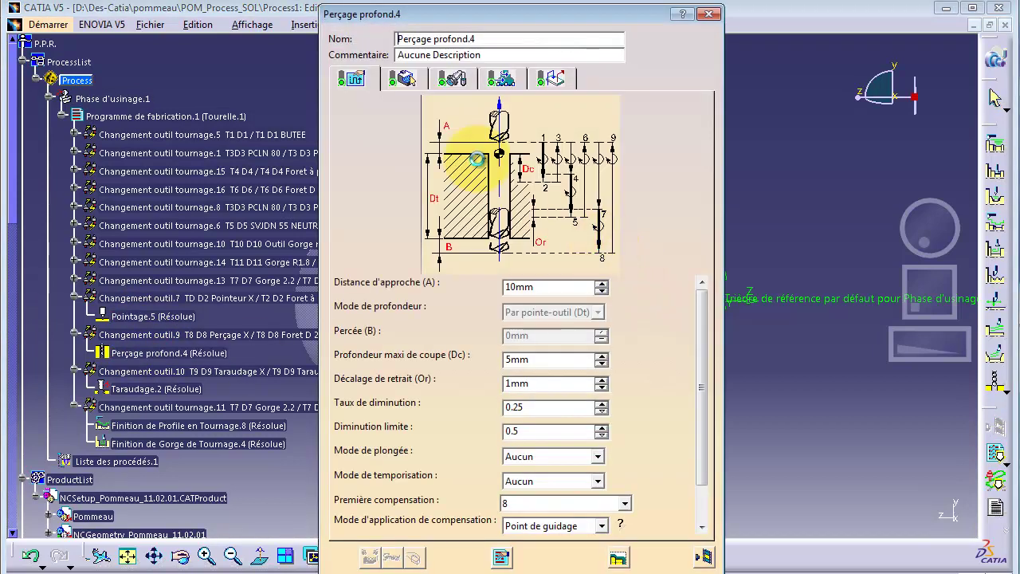
left_click(451, 78)
left_click(396, 157)
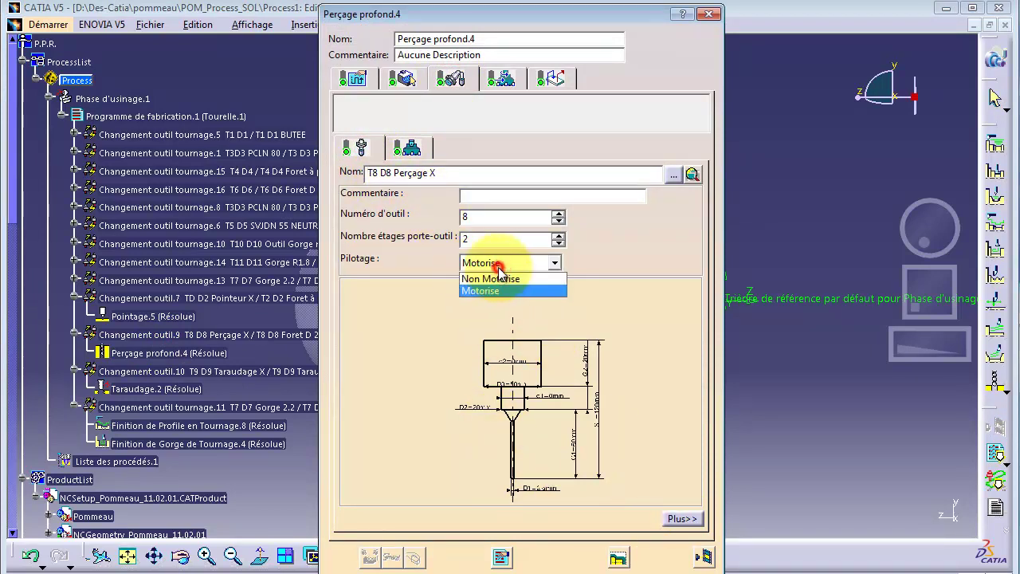
left_click(496, 293)
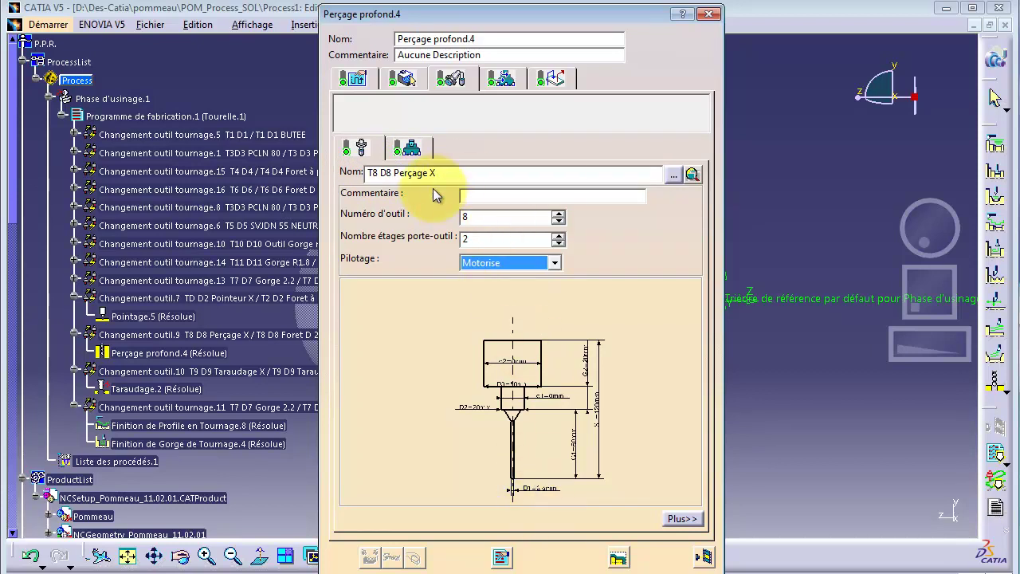
left_click(561, 562)
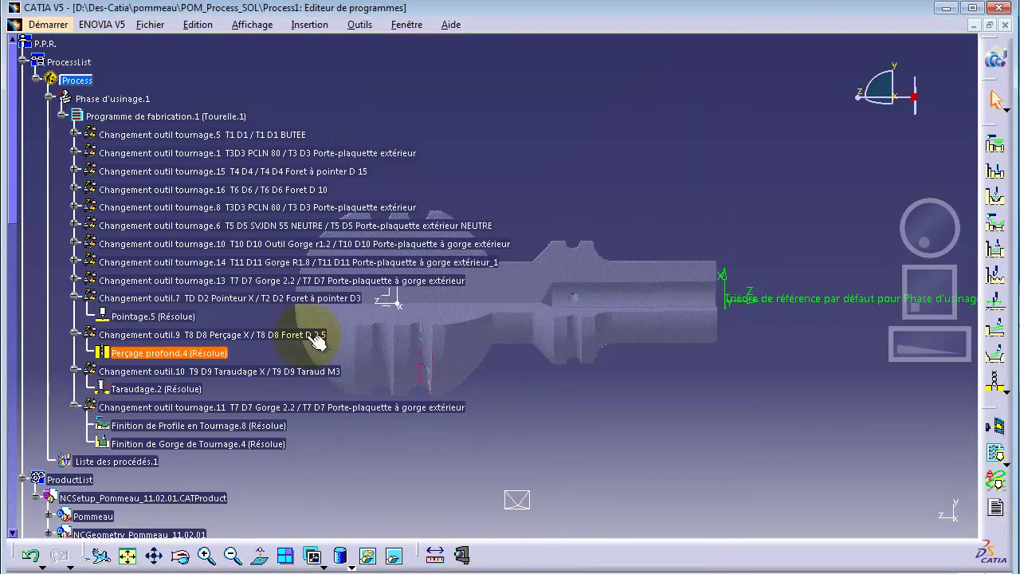
- Switch to the Process-Pomo.CATProcess document and expand Phase d'usinage.1 in its process list
left_click(407, 25)
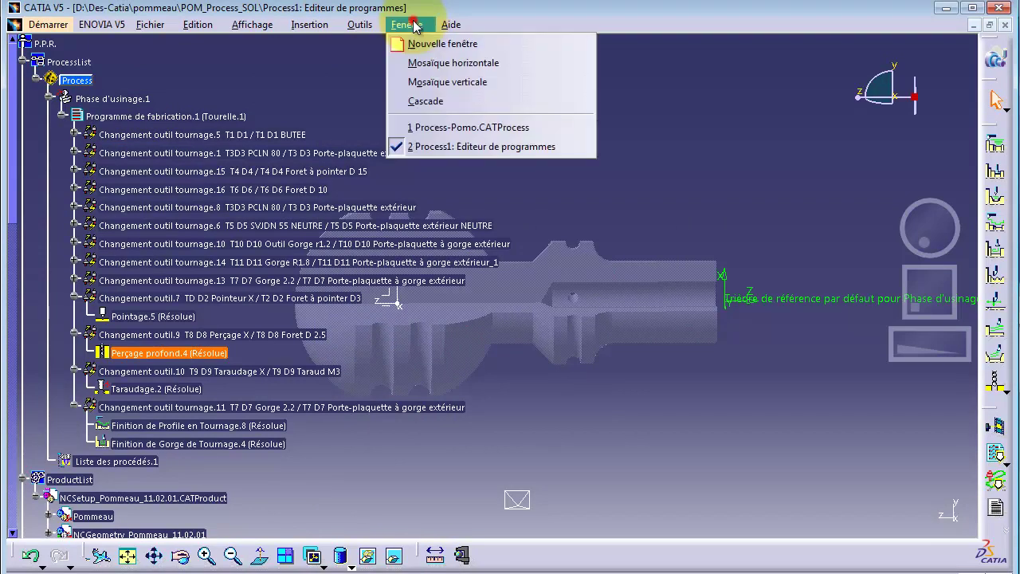
left_click(438, 128)
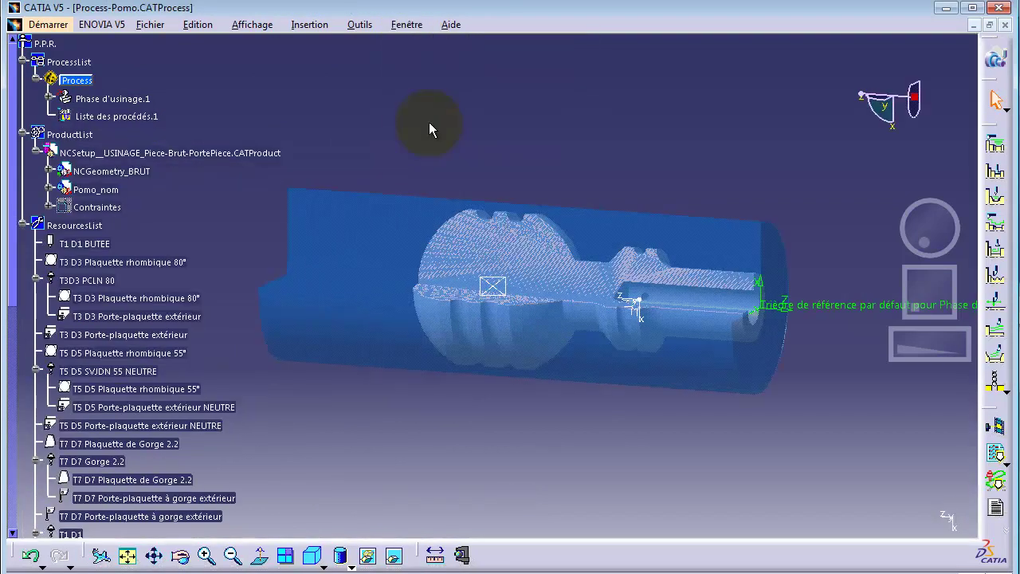
left_click(48, 101)
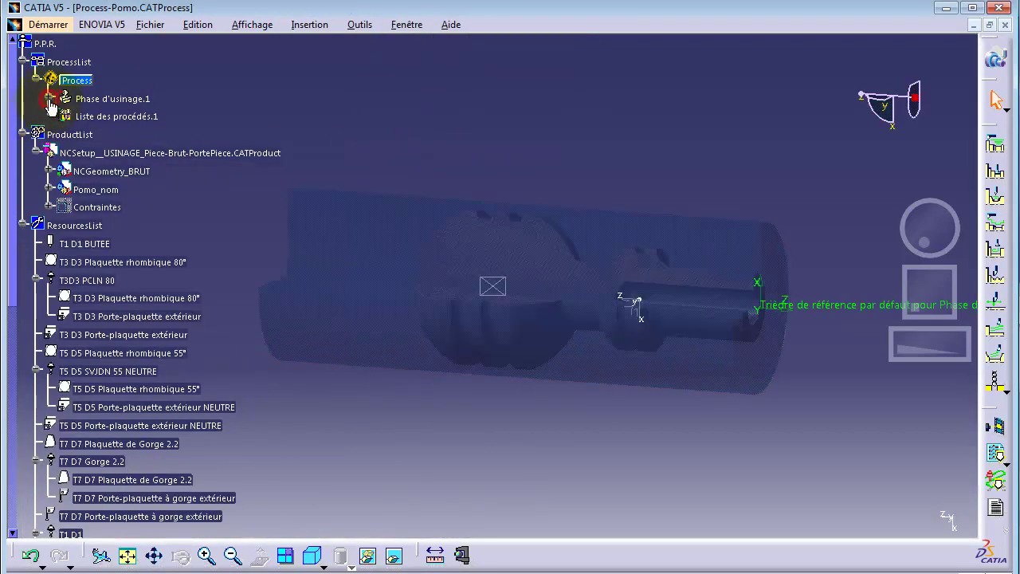
left_click(48, 101)
left_click(47, 96)
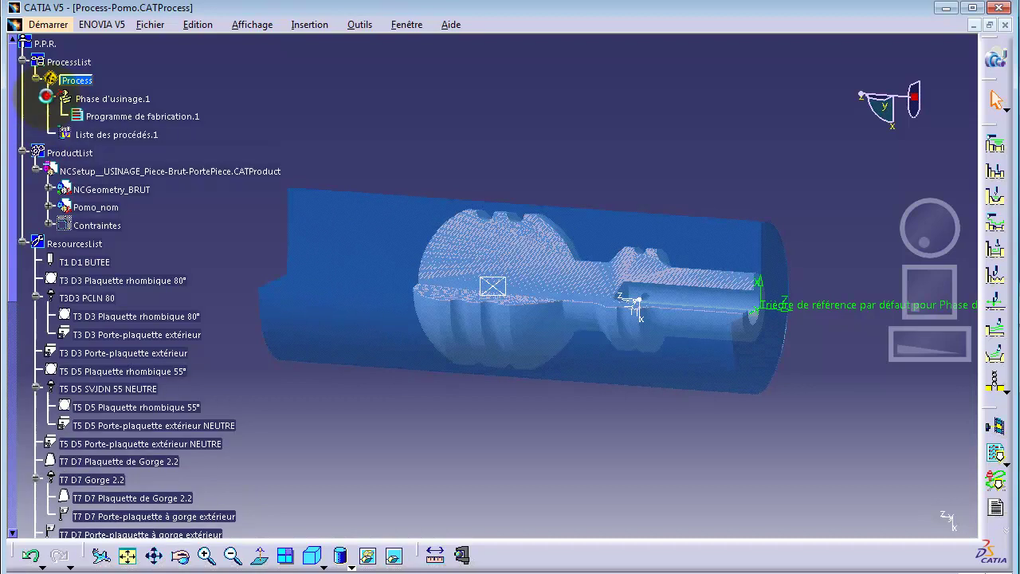
- Open the machine definition of Phase d'usinage.1 and change the machine type to a multi-axis lathe
left_click(111, 99)
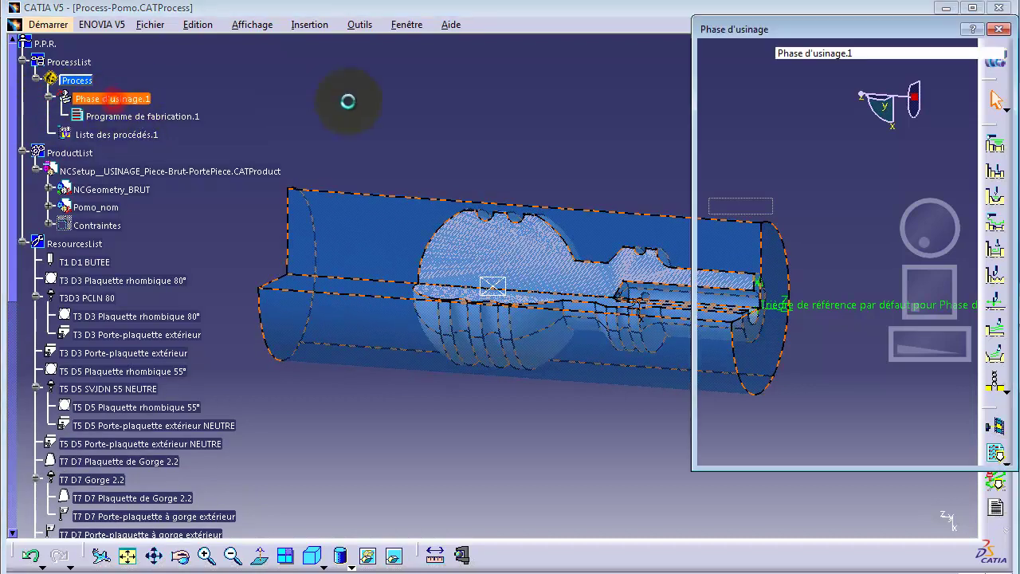
left_click(721, 137)
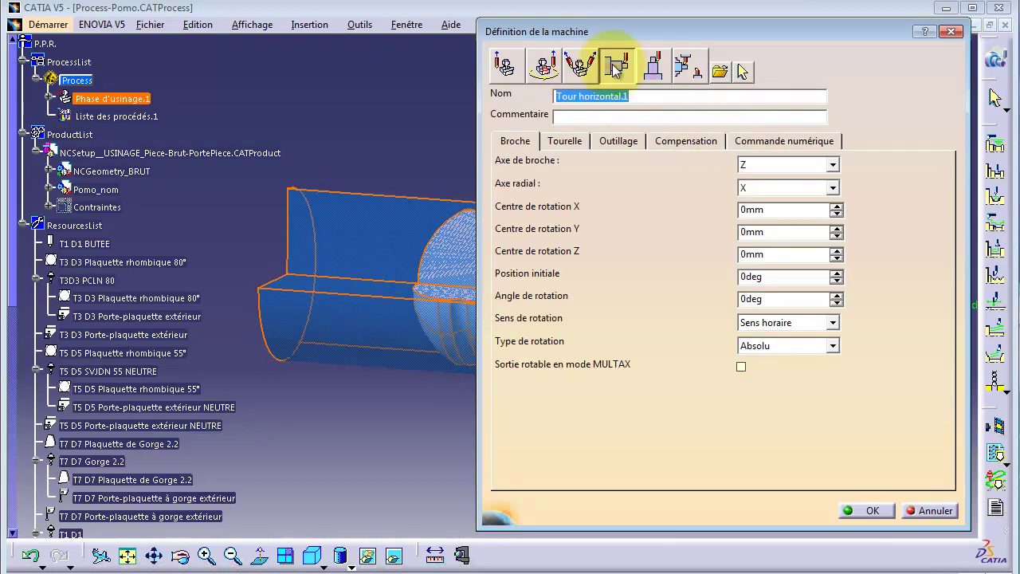
left_click(683, 75)
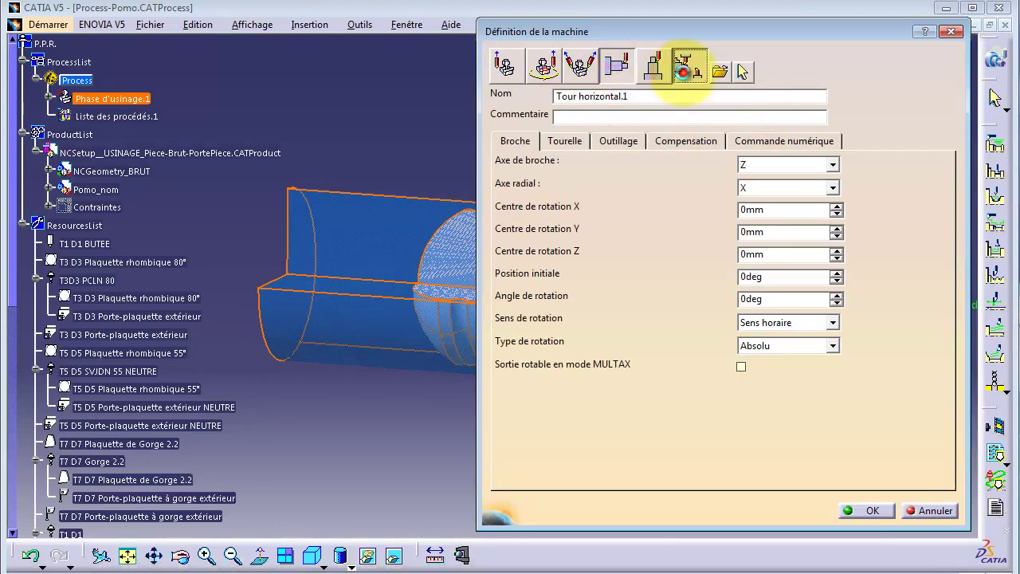
- Set the lathe's postprocessor to _PP-TC.lib and its postprocessor word table to _PP-TC.pptable
left_click(795, 141)
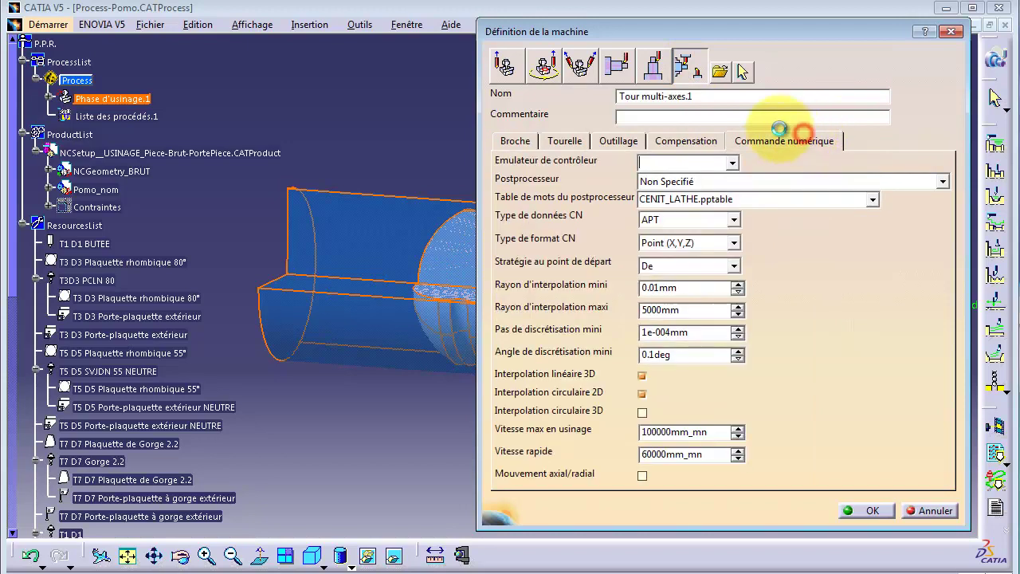
left_click(943, 181)
left_click_drag(944, 229, 949, 307)
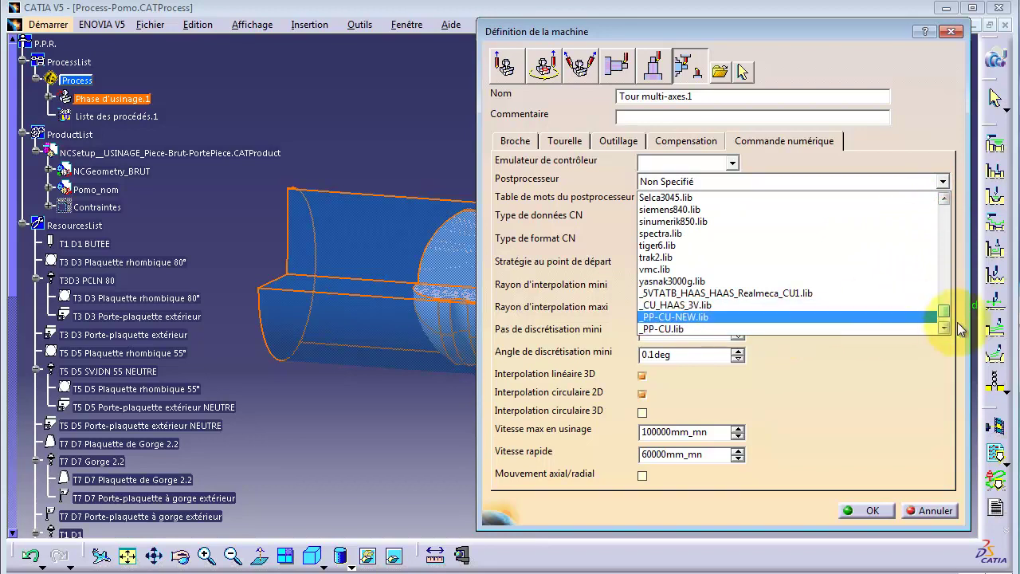
scroll(953, 322, "down", 1)
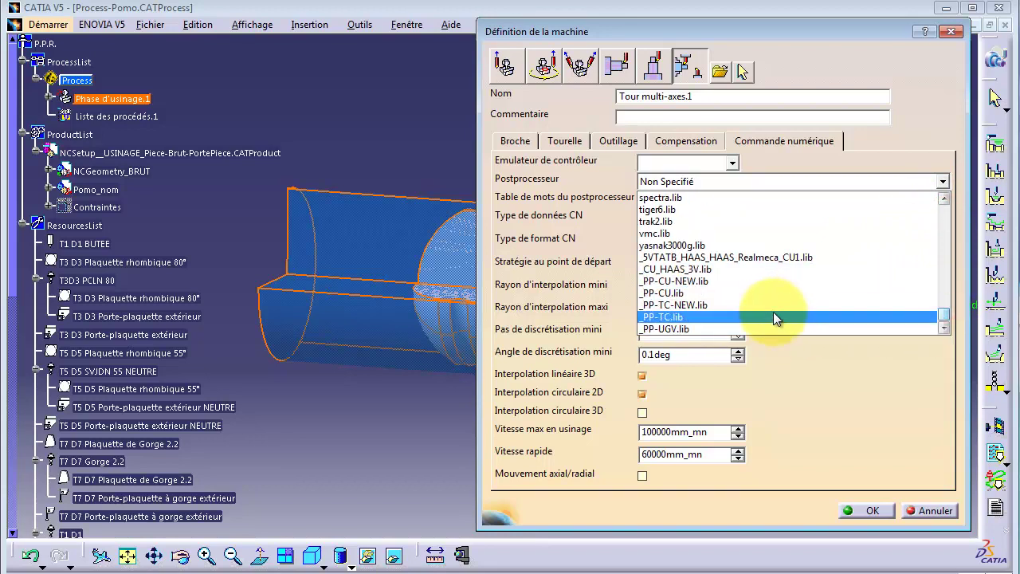
left_click(766, 315)
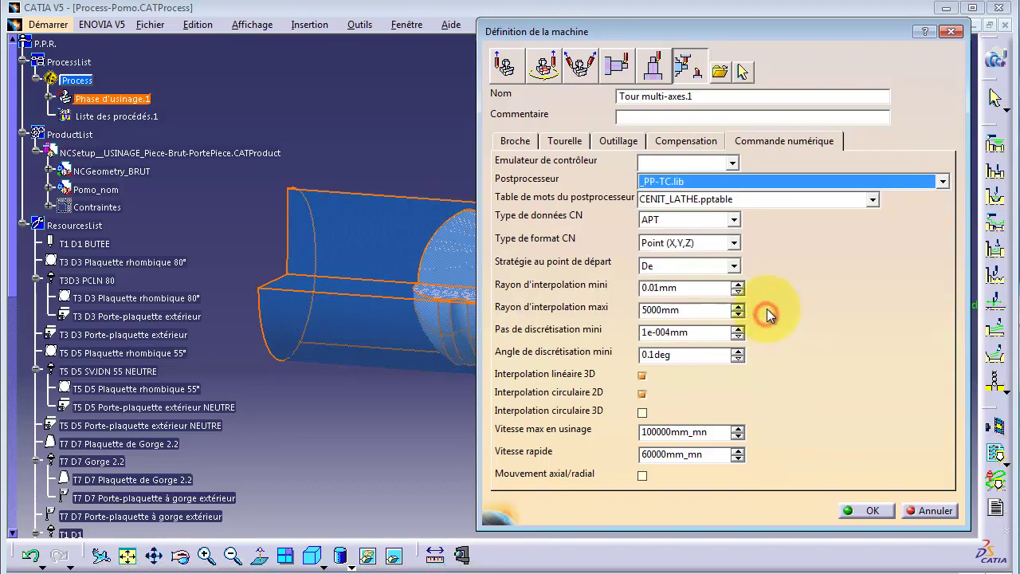
left_click(872, 200)
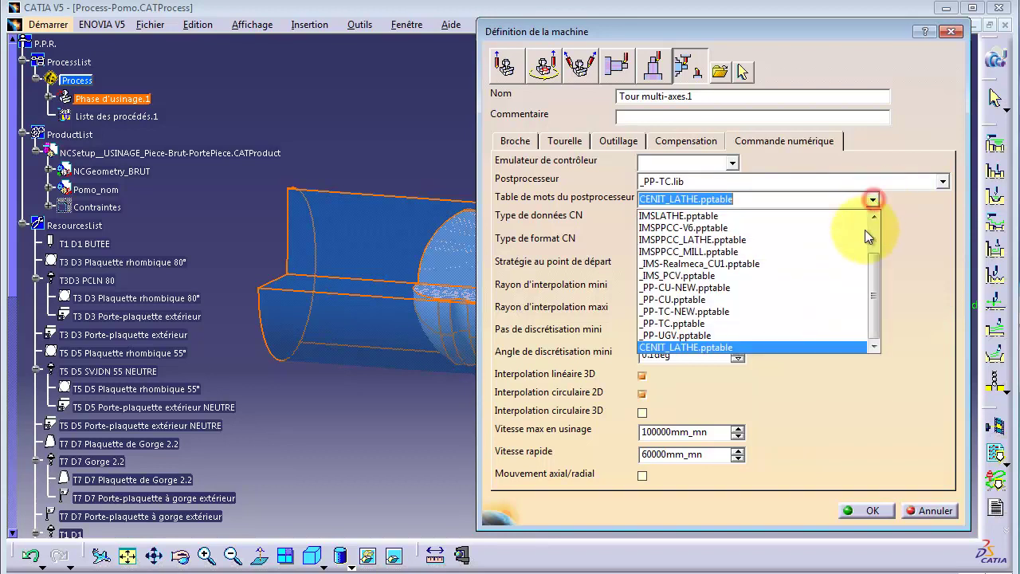
left_click(796, 322)
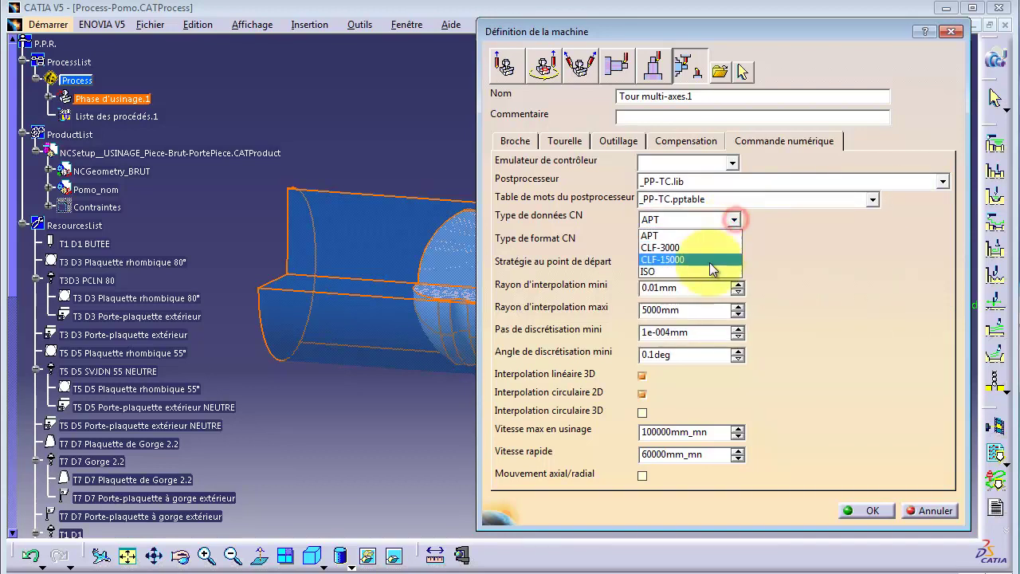
- Set the lathe's Type de données CN to ISO and confirm the machine and the machining phase
left_click(707, 272)
left_click(868, 512)
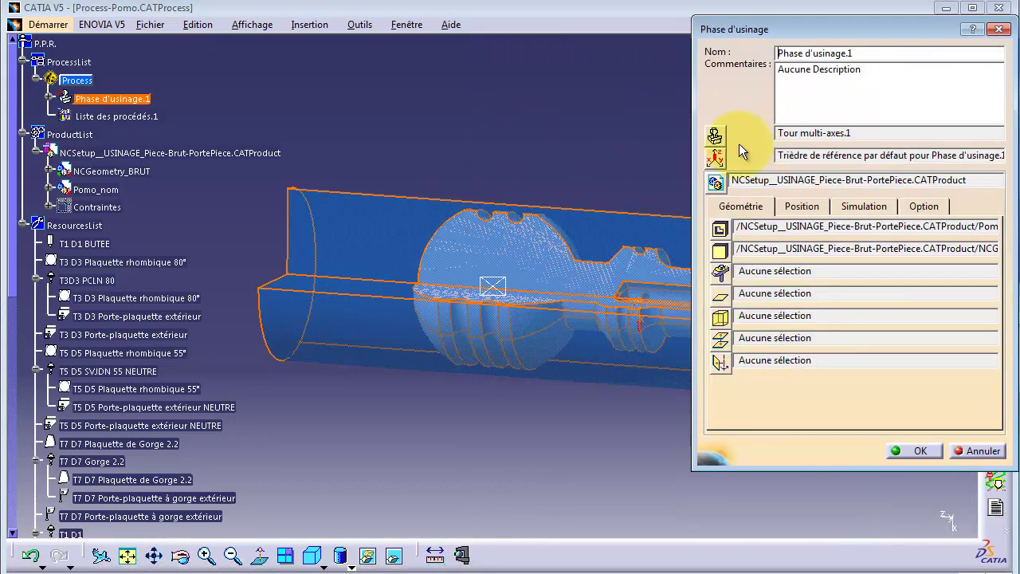
left_click(921, 451)
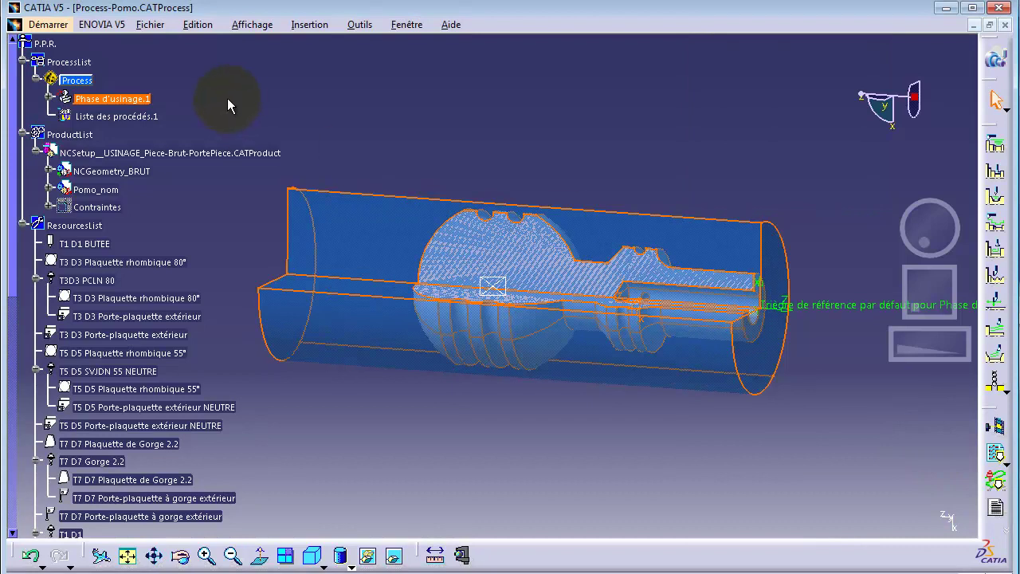
- Reopen the machine of Phase d'usinage.1, set Type de format CN to Axe (X,Y,Z,I,J,K), and confirm the machine and phase
left_click(49, 96)
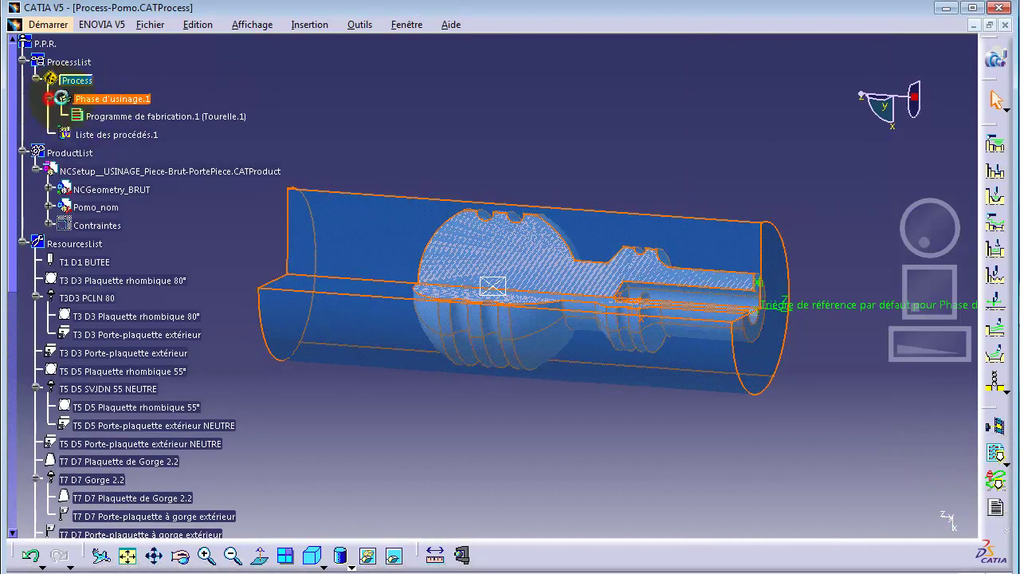
double_click(99, 100)
left_click(502, 229)
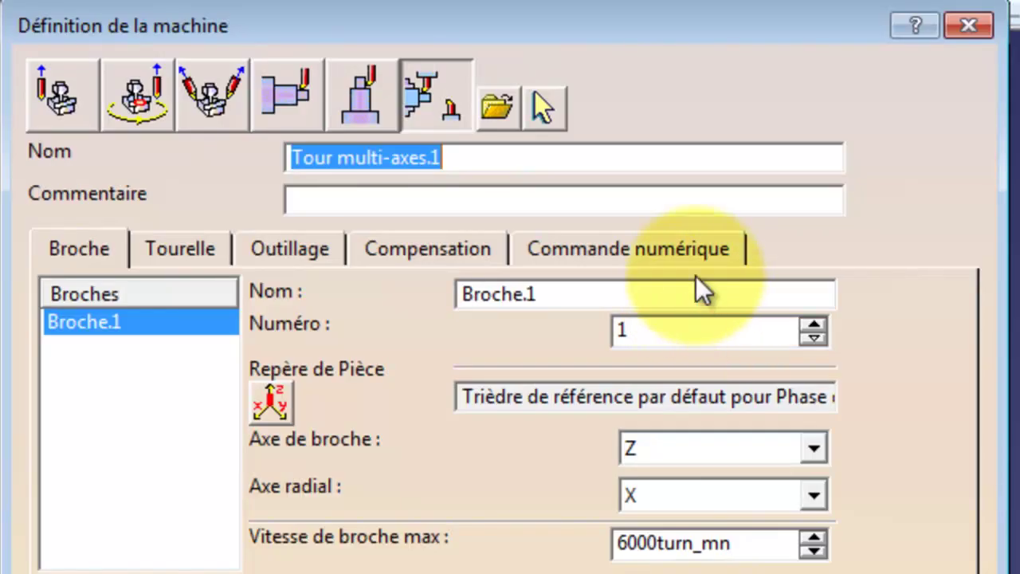
left_click(676, 250)
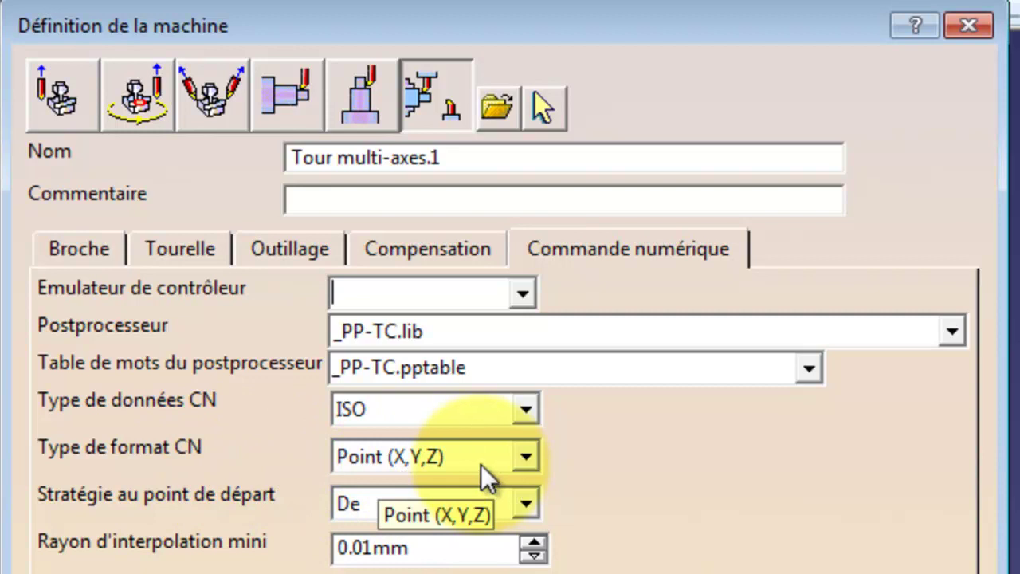
left_click(525, 456)
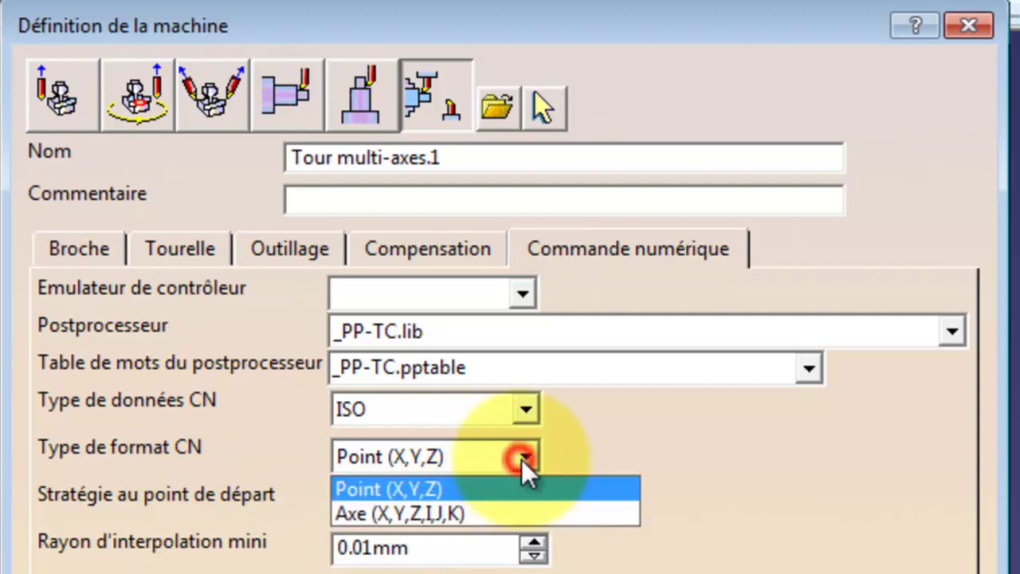
left_click(492, 514)
left_click(528, 458)
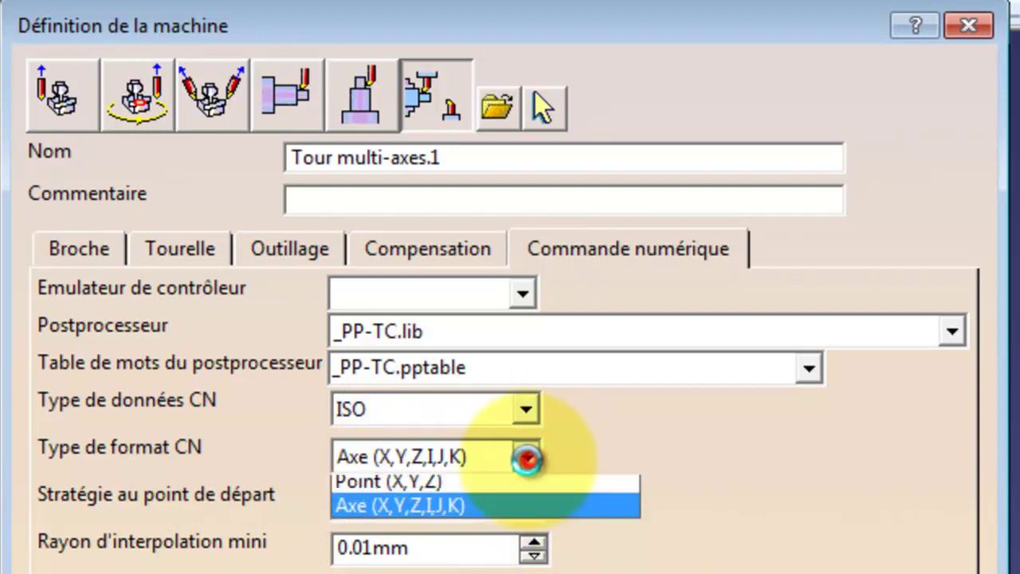
left_click(409, 513)
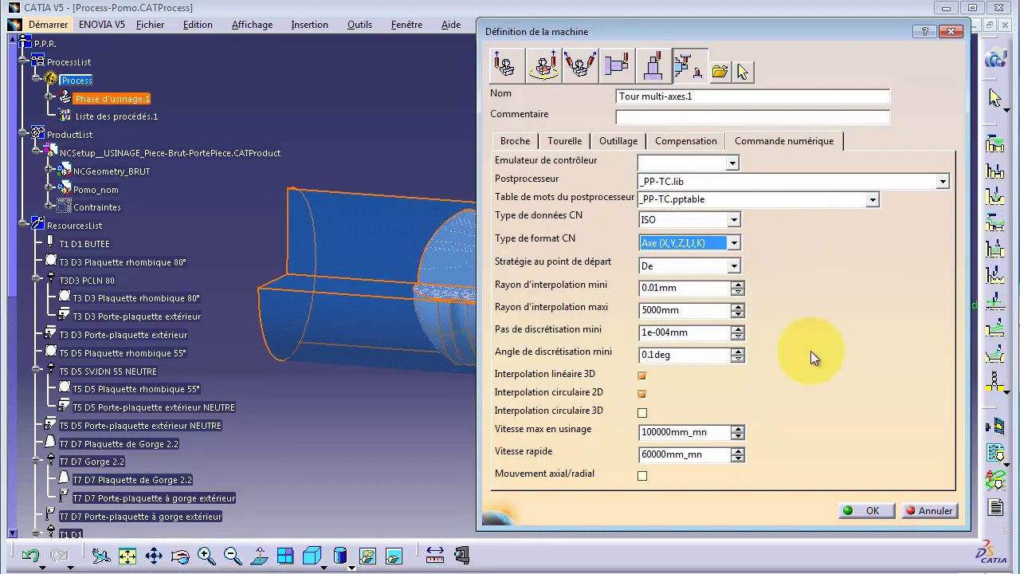
left_click(867, 510)
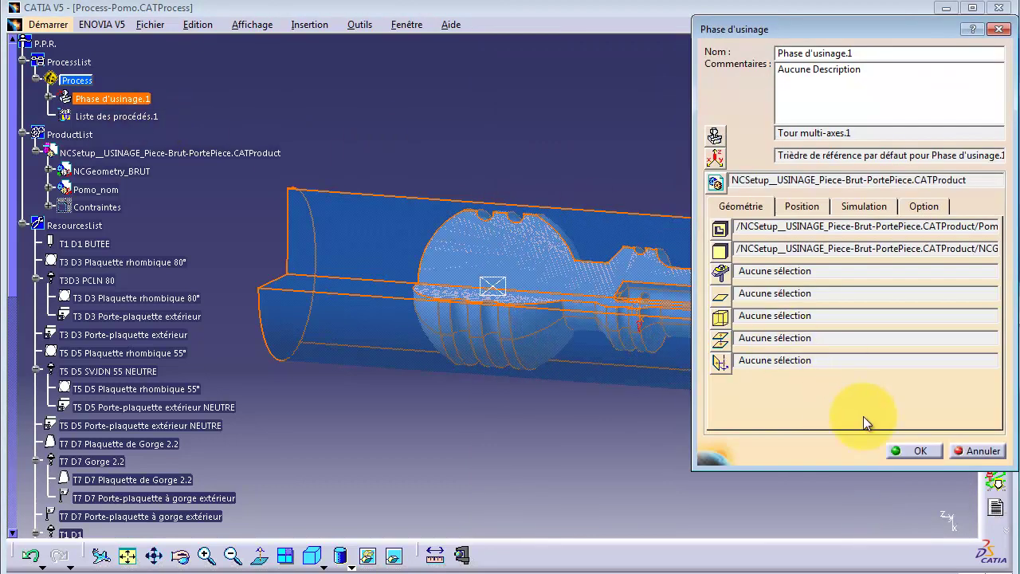
left_click(910, 451)
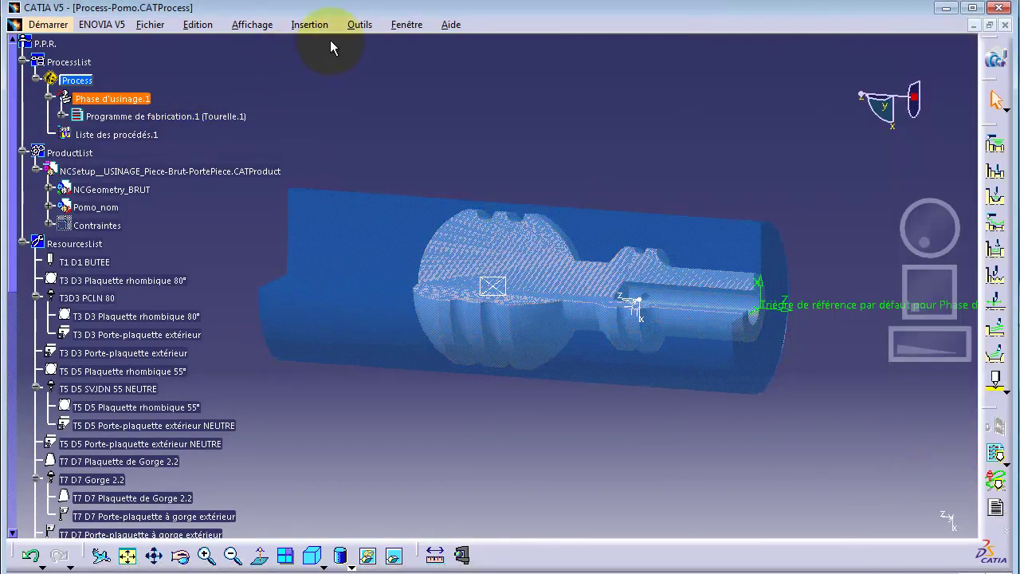
- Switch to the Process1 document and open the Pointage.5 operation
left_click(412, 23)
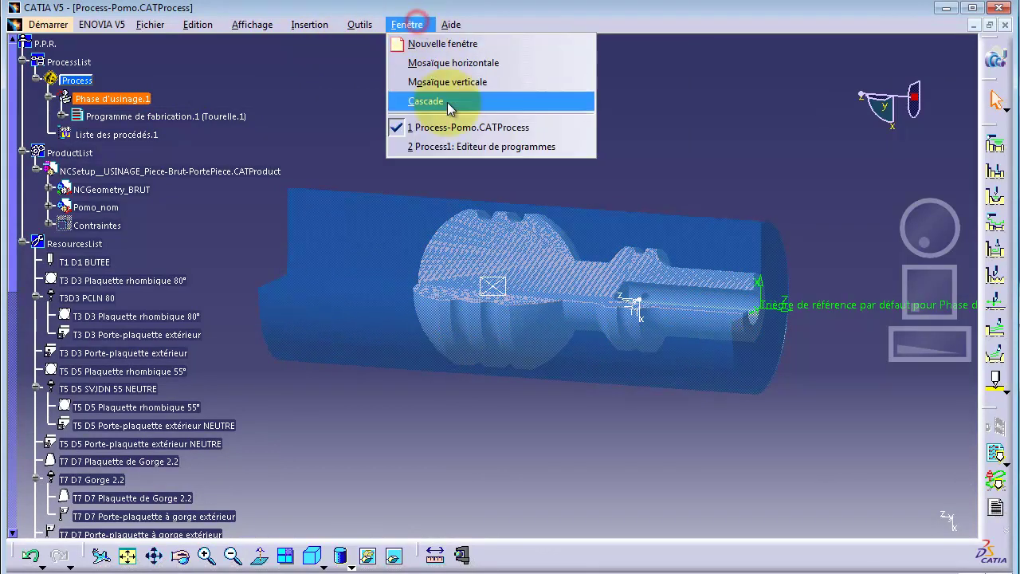
left_click(468, 148)
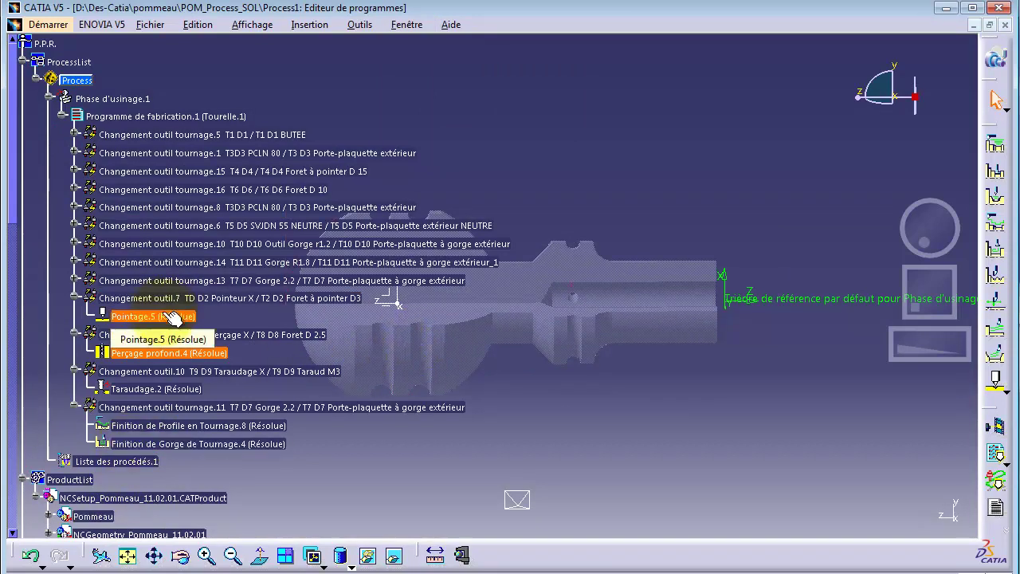
left_click(163, 313)
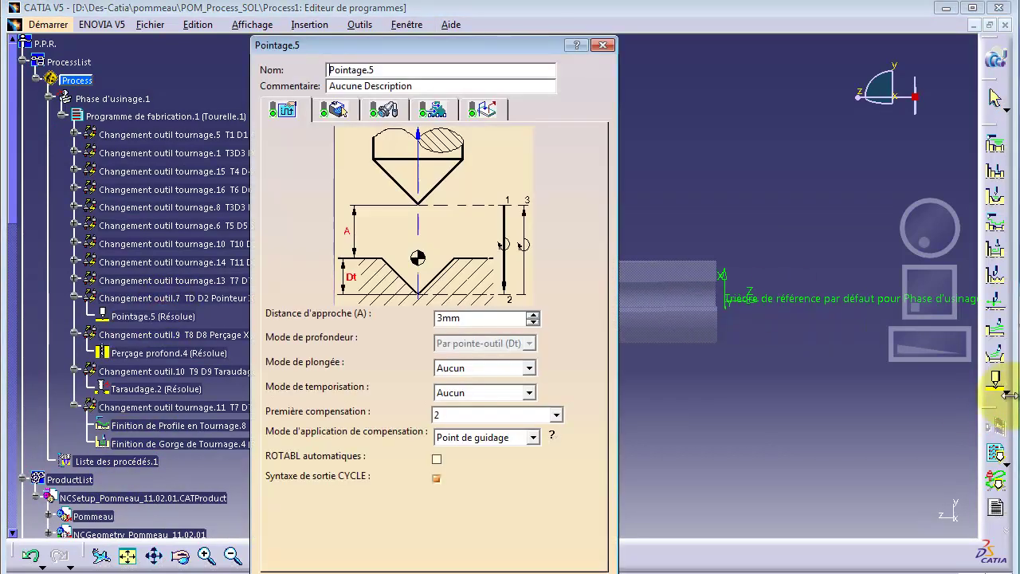
- Check the spot drill of Pointage.5 and the Pilotage of its TD D2 Pointeur X assembly, moving the dialog off the part
left_click(388, 111)
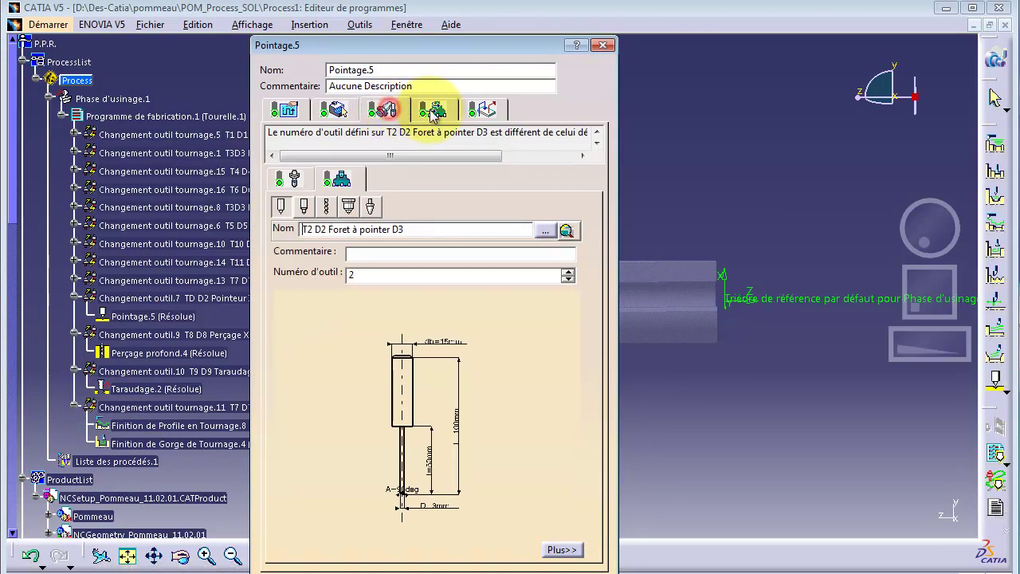
left_click(433, 109)
left_click(386, 110)
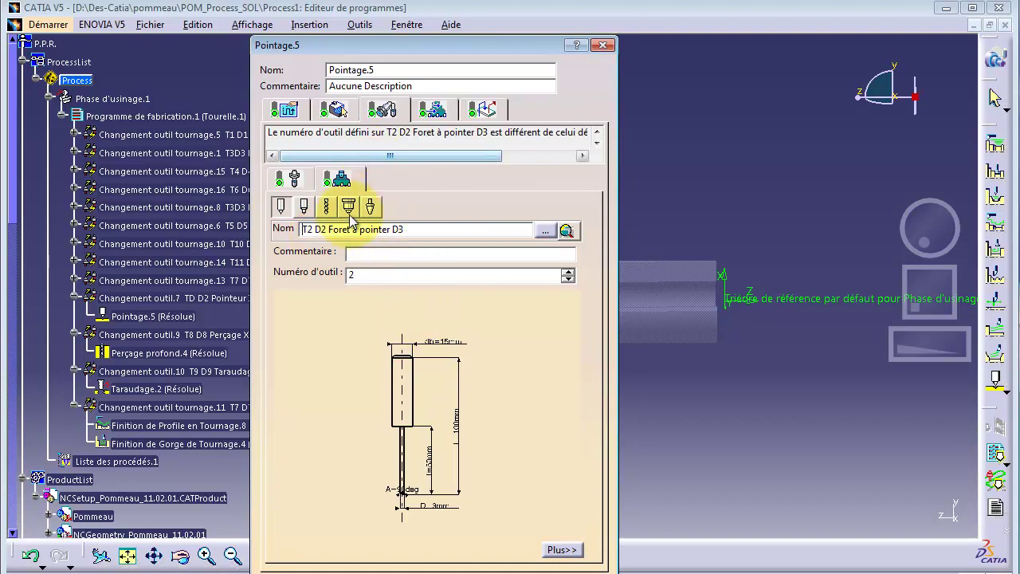
left_click(292, 177)
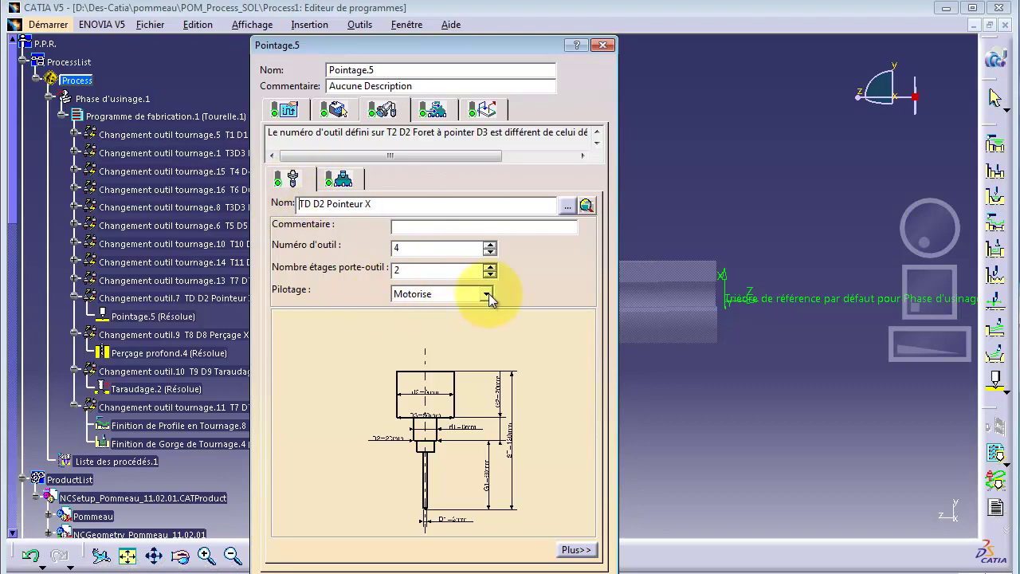
left_click_drag(397, 46, 159, 48)
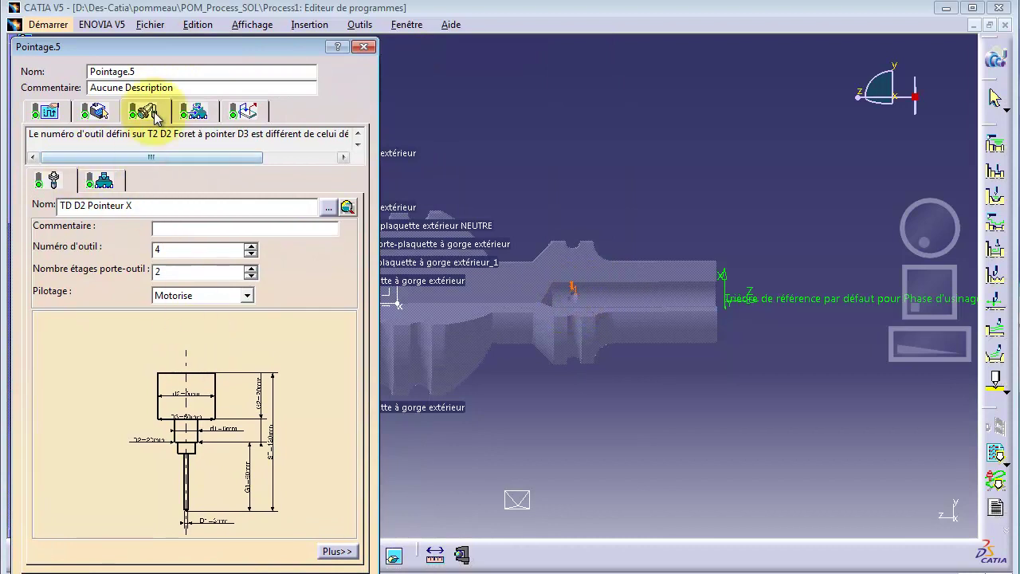
- Review the hole geometry and strategy of Pointage.5, and check the compensation settings of the T2 D2 spot drill
left_click(94, 111)
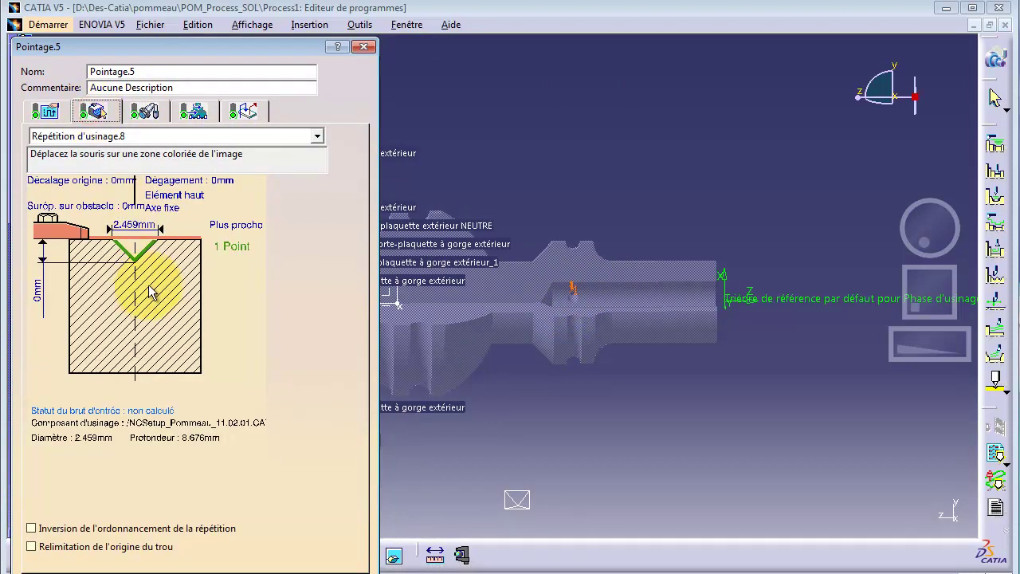
left_click(46, 111)
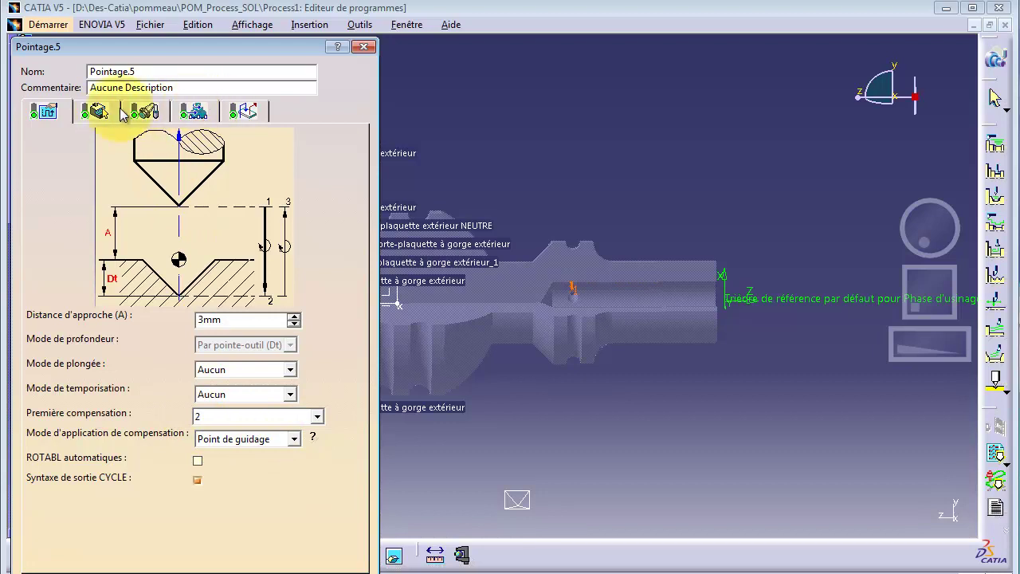
left_click(144, 113)
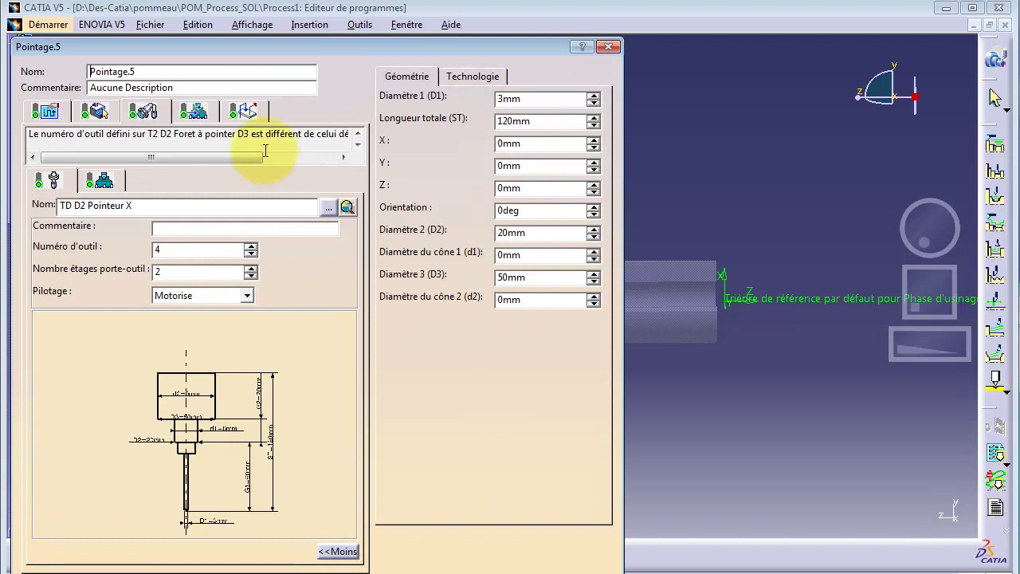
left_click(98, 181)
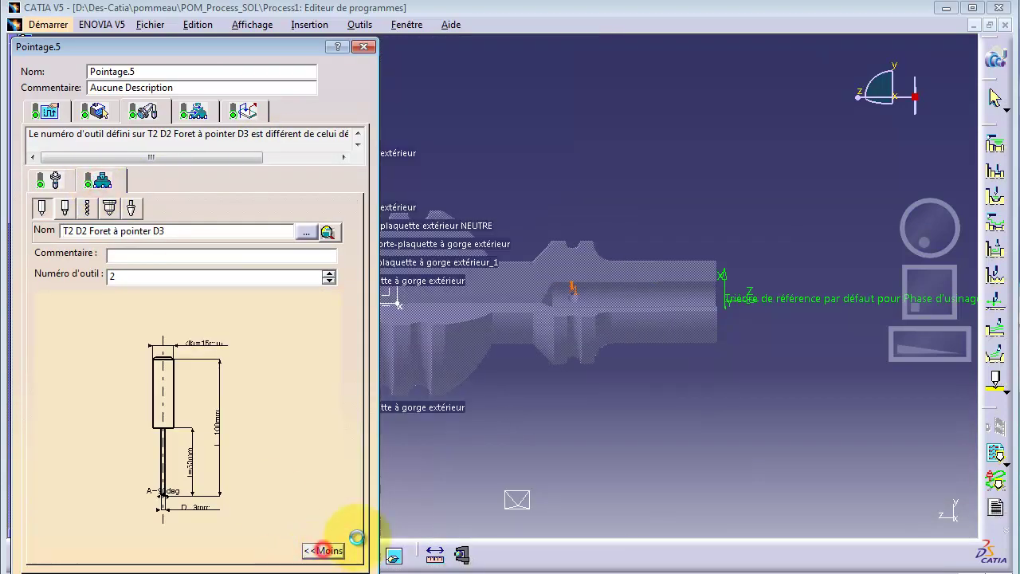
left_click(323, 549)
left_click(592, 80)
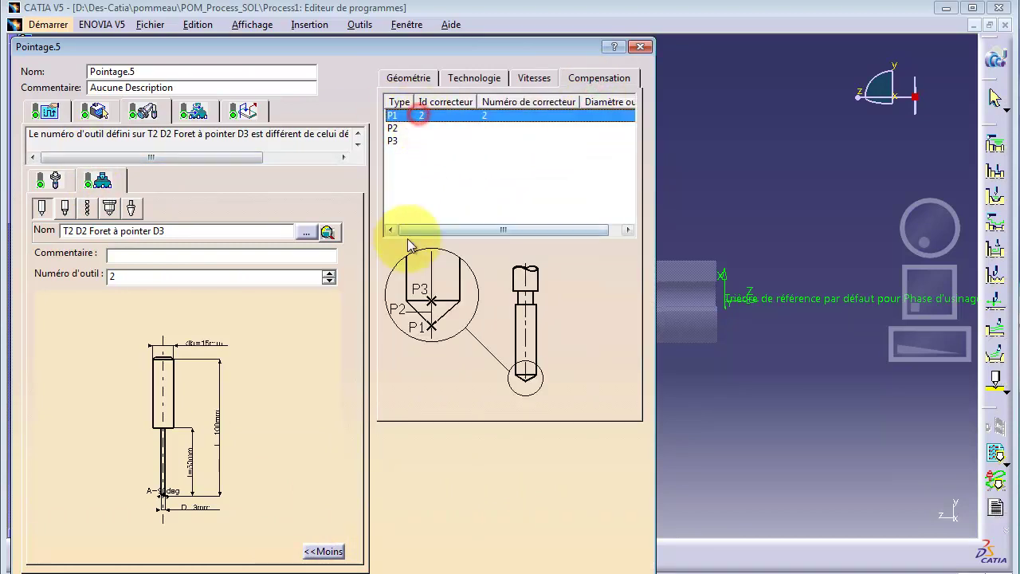
- Open the hole position selection from the Pointage.5 geometry and close the list of machining patterns
left_click(68, 118)
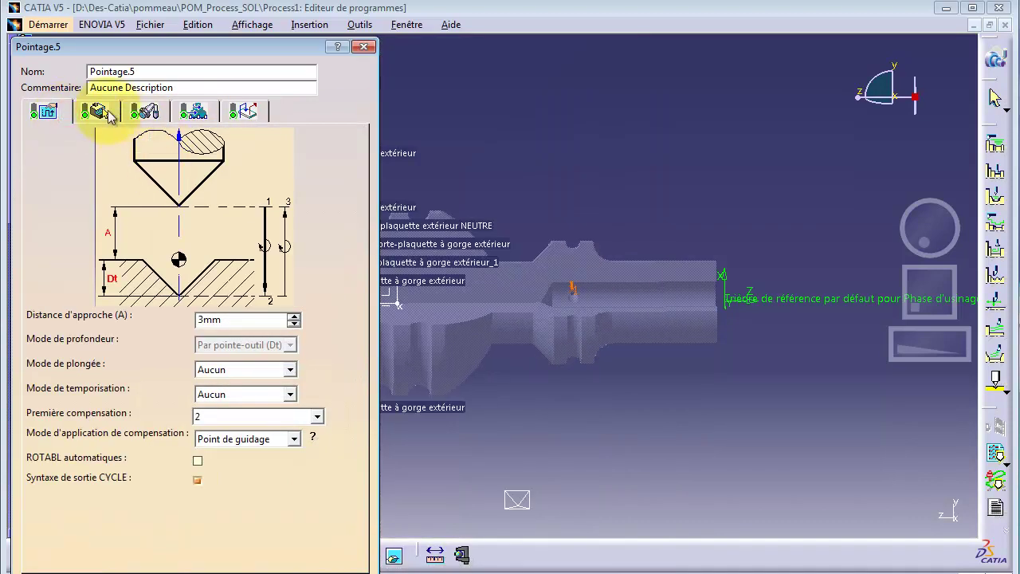
left_click(95, 112)
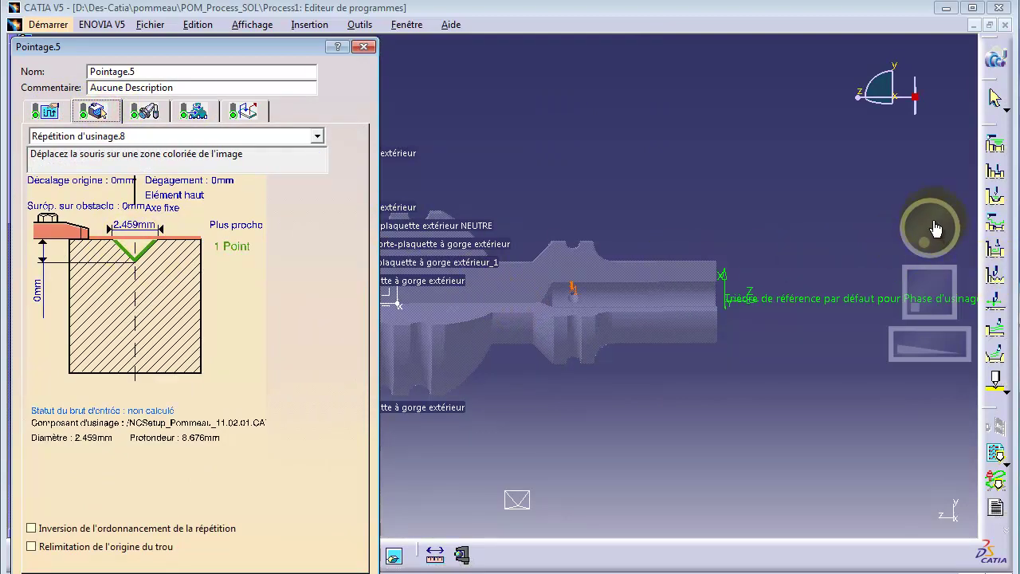
left_click(152, 249)
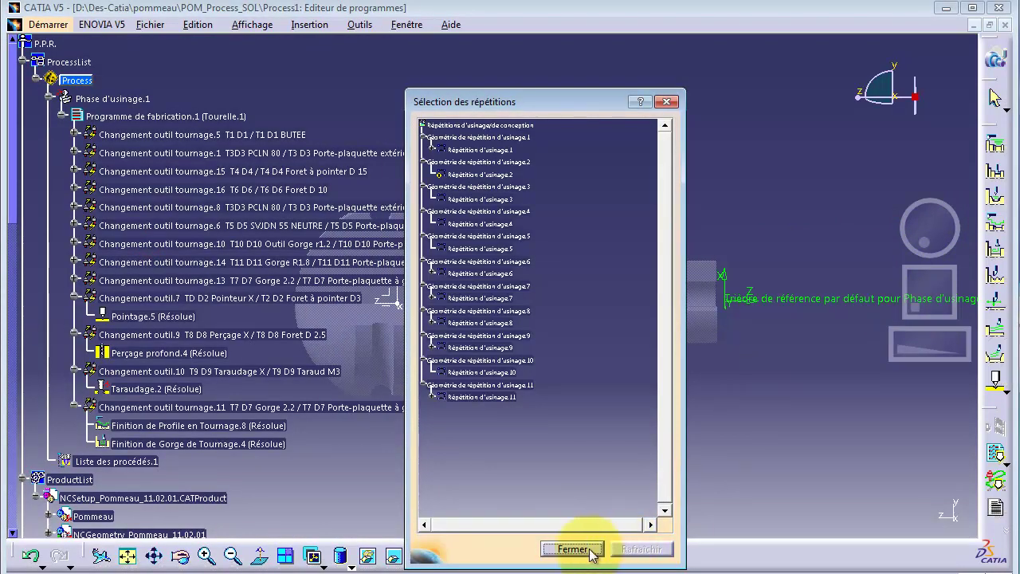
left_click(589, 549)
- Try adding the small hole inside the bore to the positions of Pointage.5, and cancel the operation's changes
left_click_drag(934, 226, 652, 329)
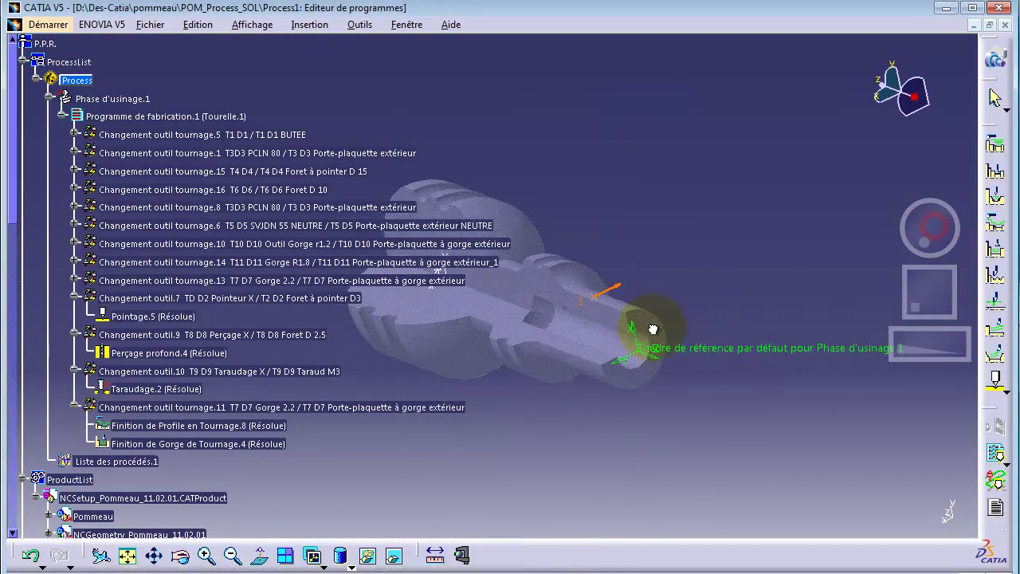
left_click_drag(910, 255, 863, 236)
left_click_drag(899, 349, 982, 341)
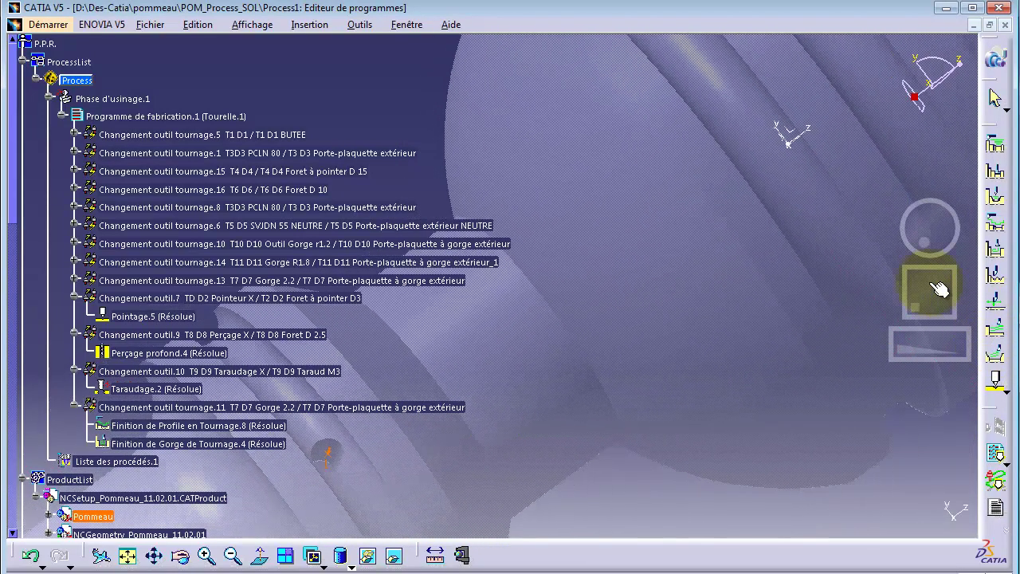
left_click_drag(922, 232, 931, 227)
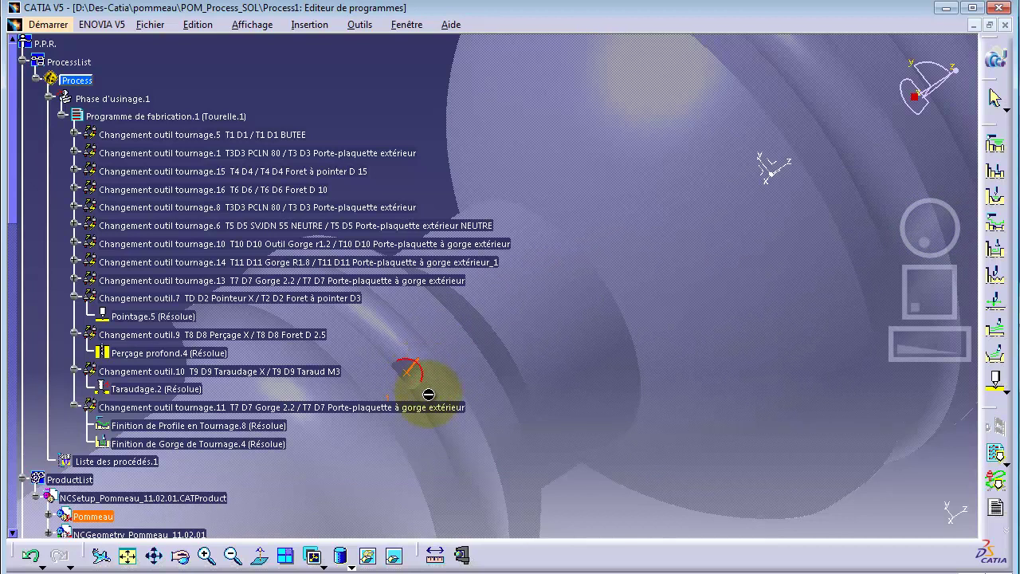
left_click_drag(911, 236, 960, 216)
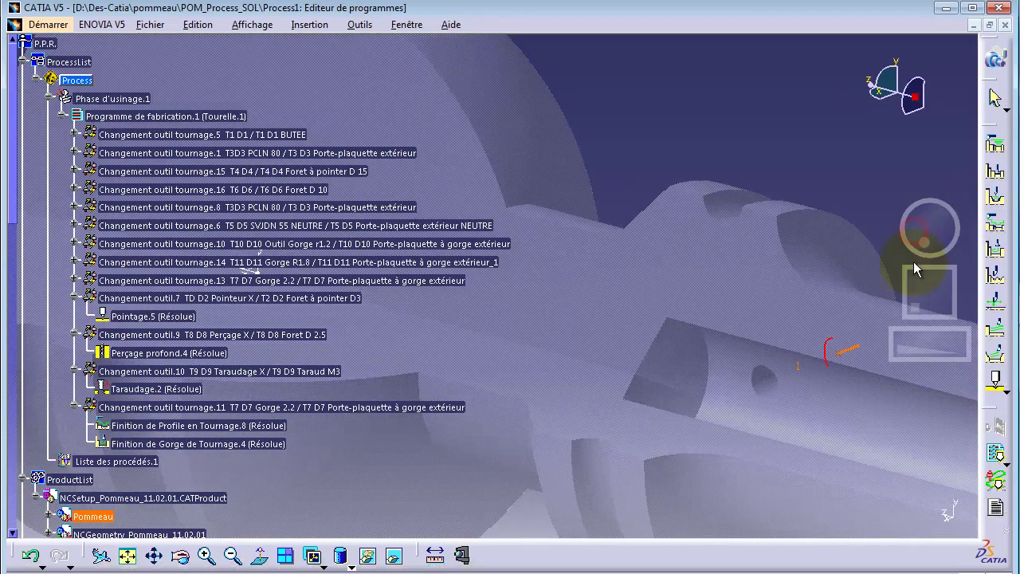
left_click(755, 371)
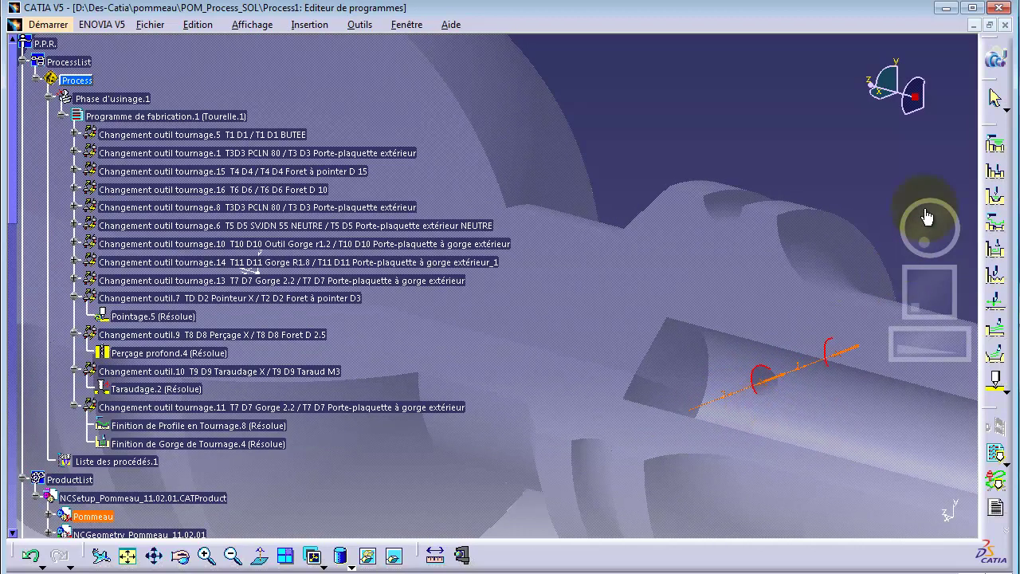
left_click_drag(929, 214, 777, 271)
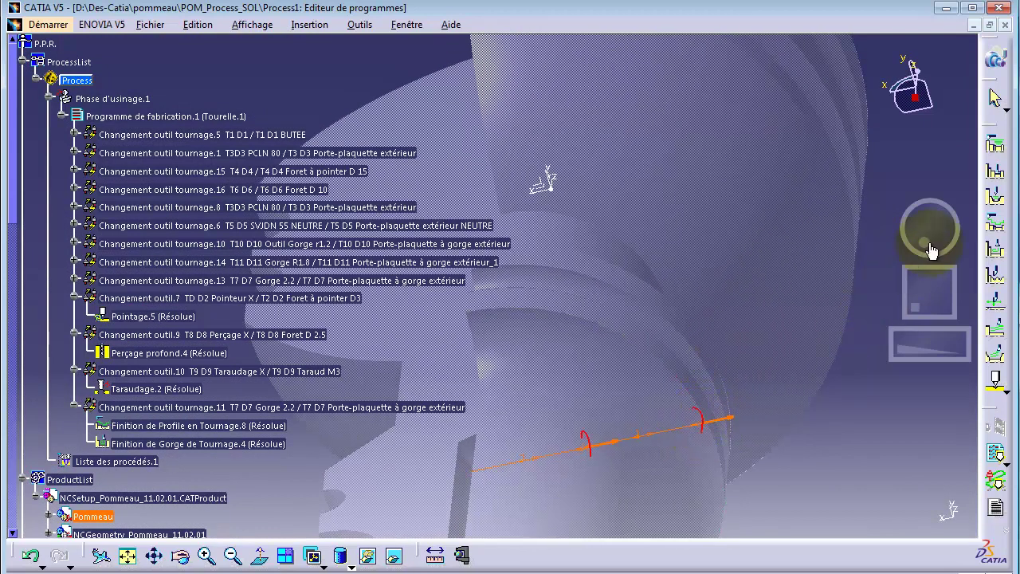
left_click_drag(914, 259, 940, 230)
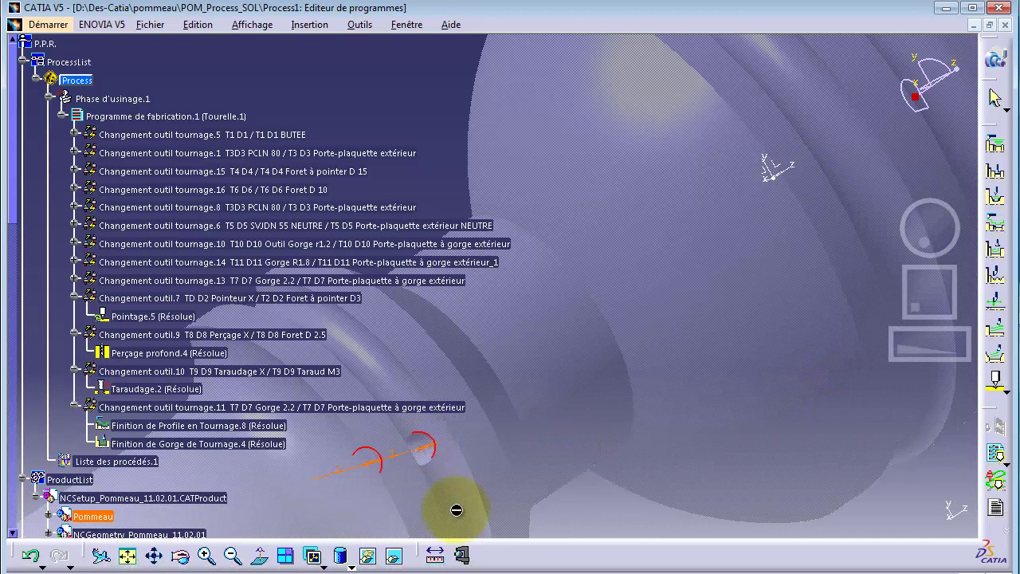
double_click(256, 483)
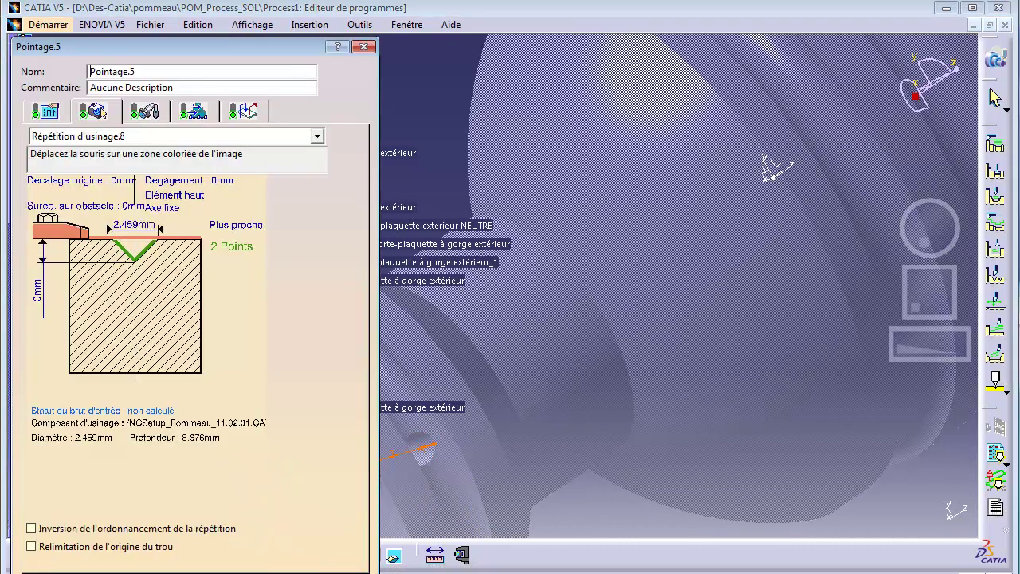
left_click(317, 567)
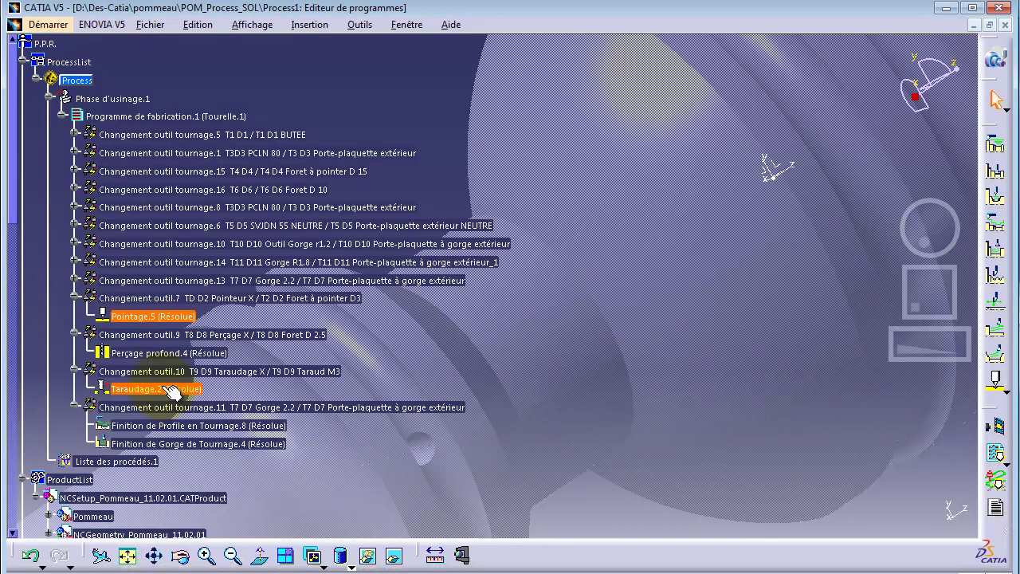
- Reopen Pointage.5 and replay its tool path from the start
double_click(159, 317)
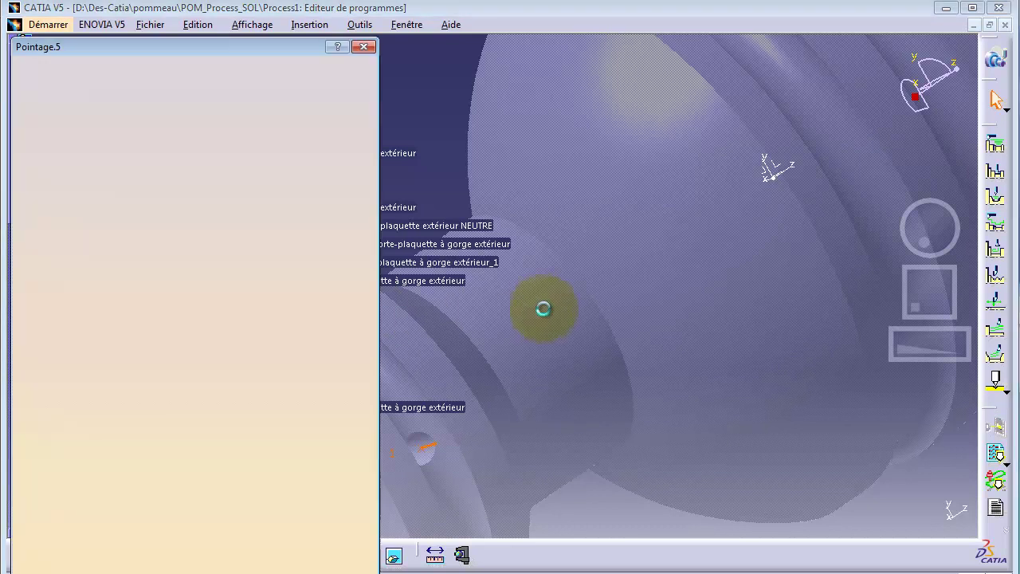
left_click(393, 555)
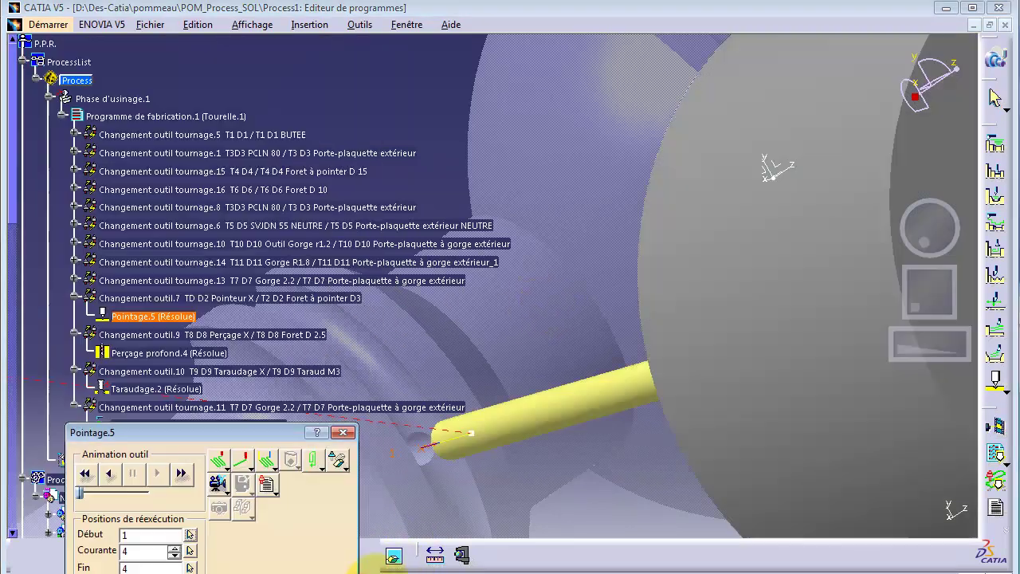
left_click_drag(924, 244, 954, 219)
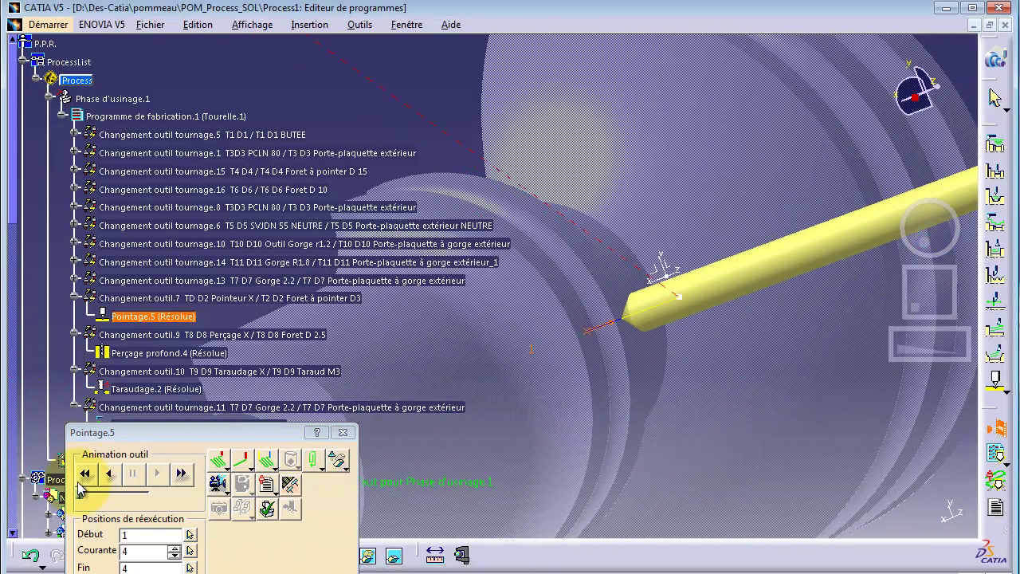
left_click(85, 473)
left_click(157, 474)
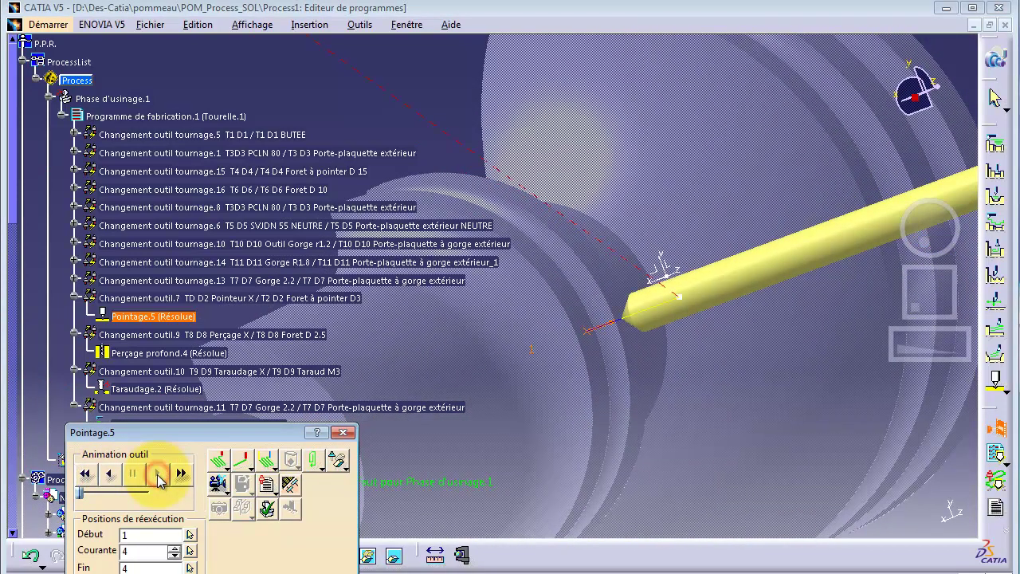
- Set the replay to point by point, step through the Pointage.5 tool path to inspect the drill position, and leave the replay
left_click(239, 467)
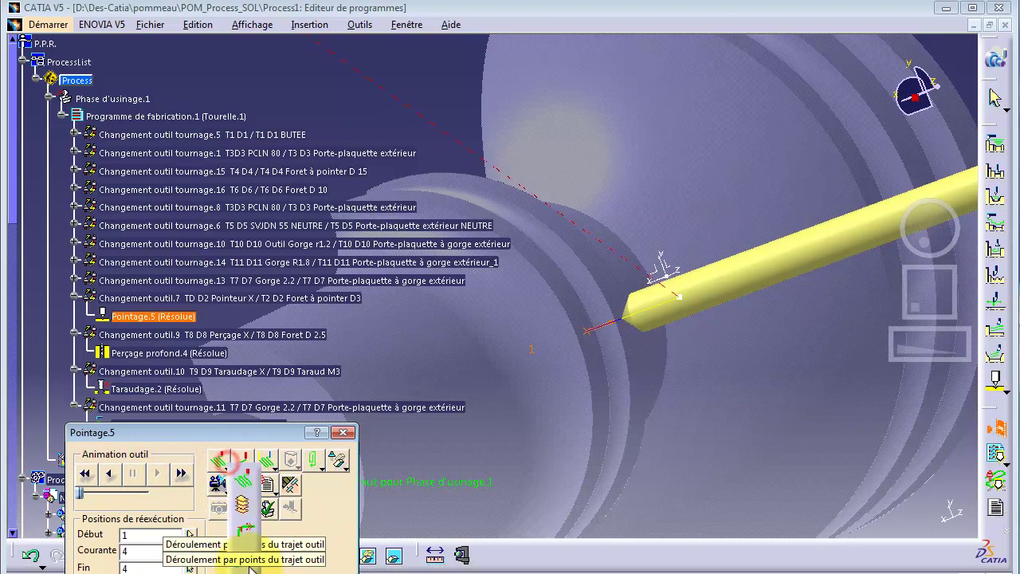
left_click(117, 475)
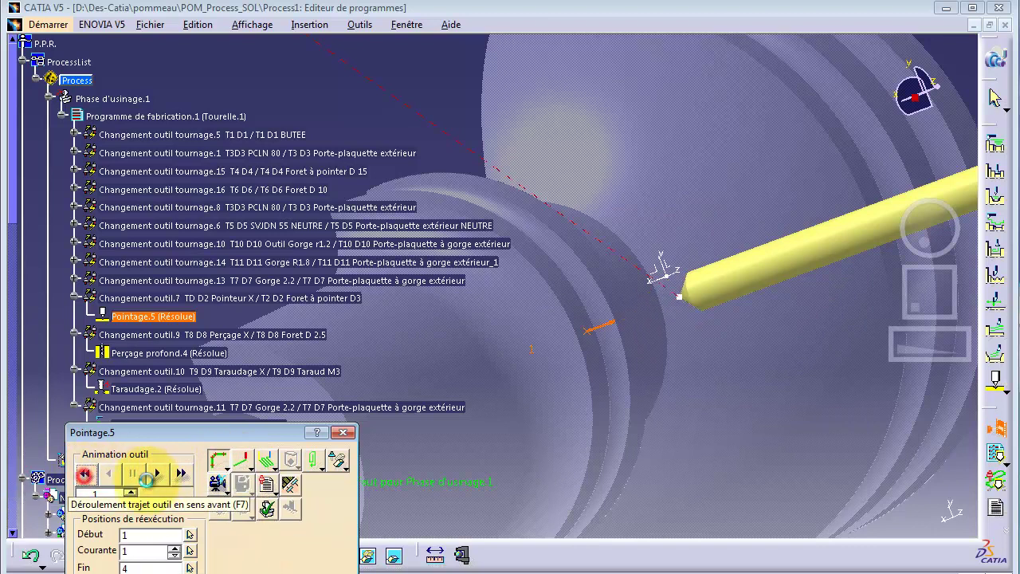
left_click(159, 475)
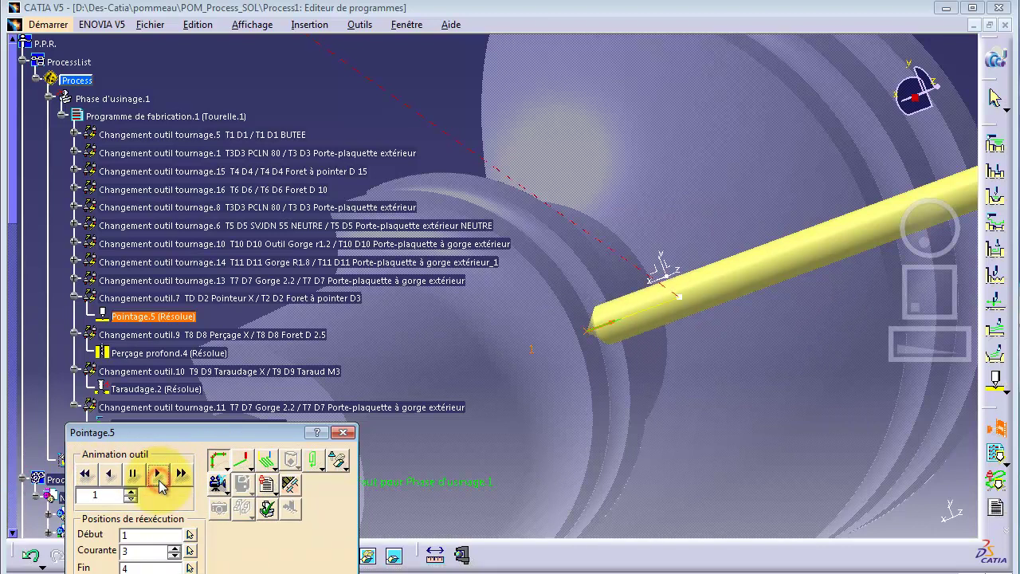
middle_click_drag(914, 263, 883, 163)
middle_click_drag(921, 228, 895, 228)
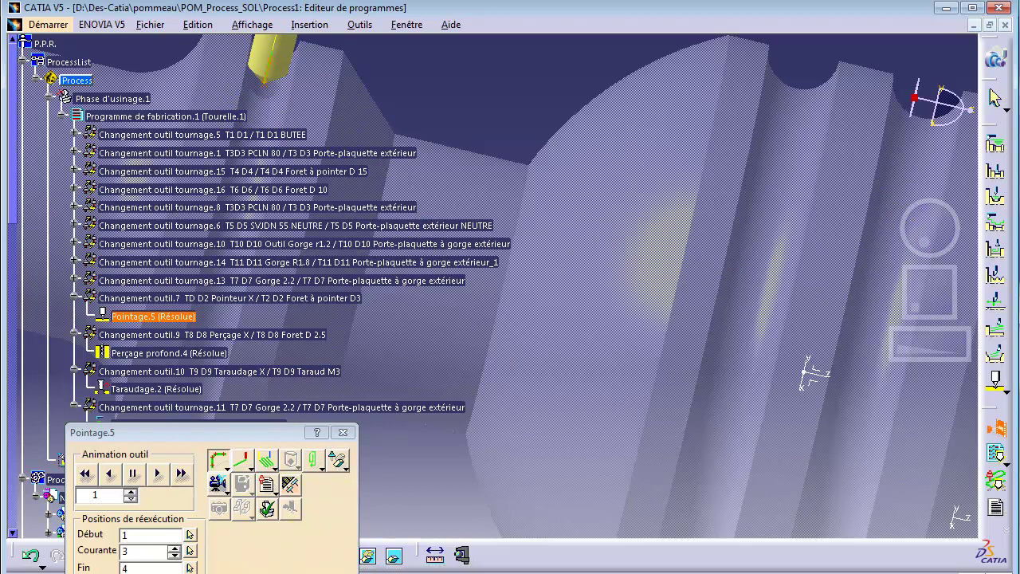
left_click(218, 460)
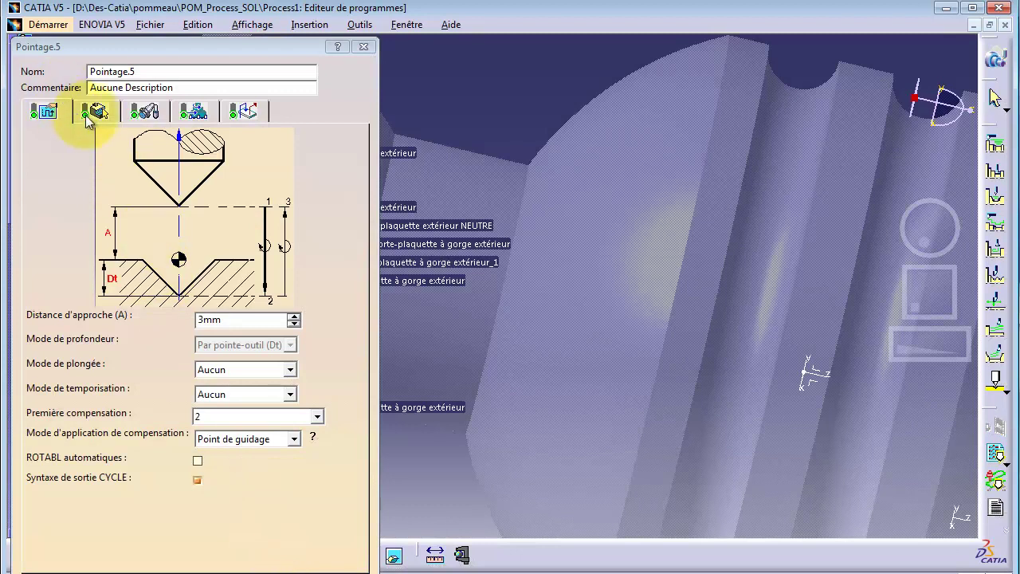
- Set the Profondeur of the Pointage.5 hole geometry to 2 mm
left_click(93, 111)
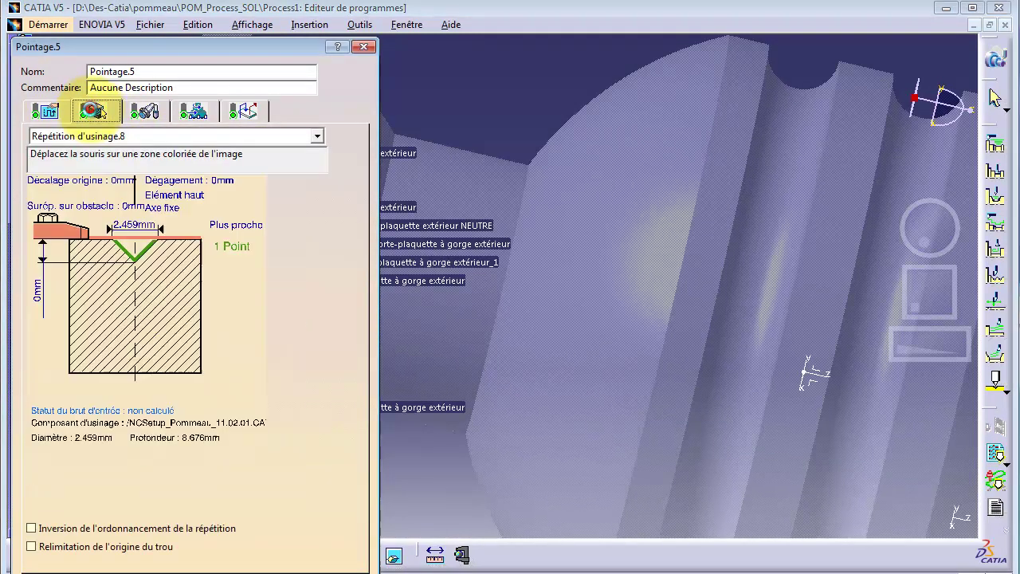
double_click(43, 285)
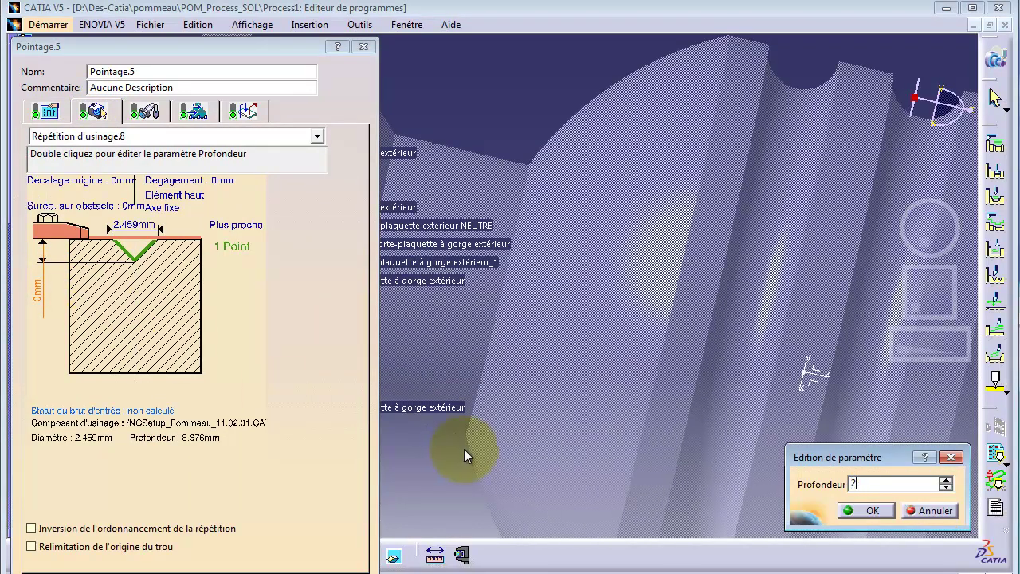
left_click(873, 510)
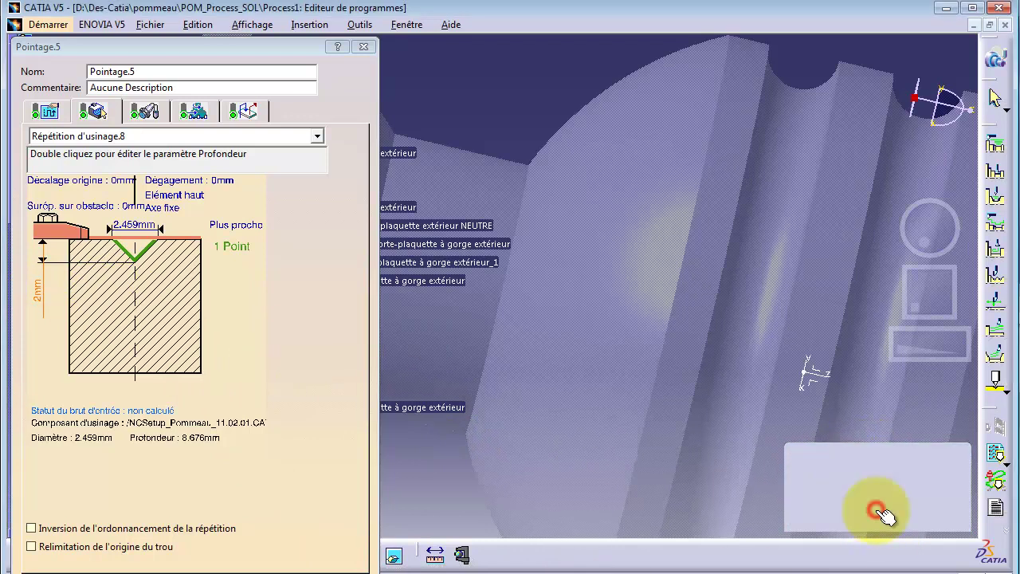
- Replay the Pointage.5 tool path point by point and examine how deep the spot drill enters the groove
left_click(390, 555)
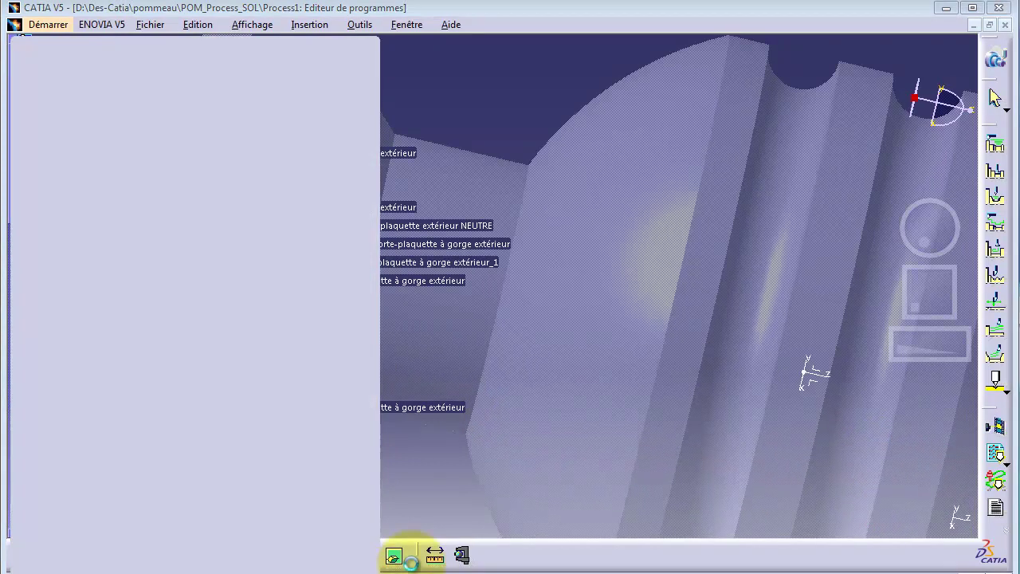
left_click(85, 474)
left_click(157, 473)
left_click(158, 478)
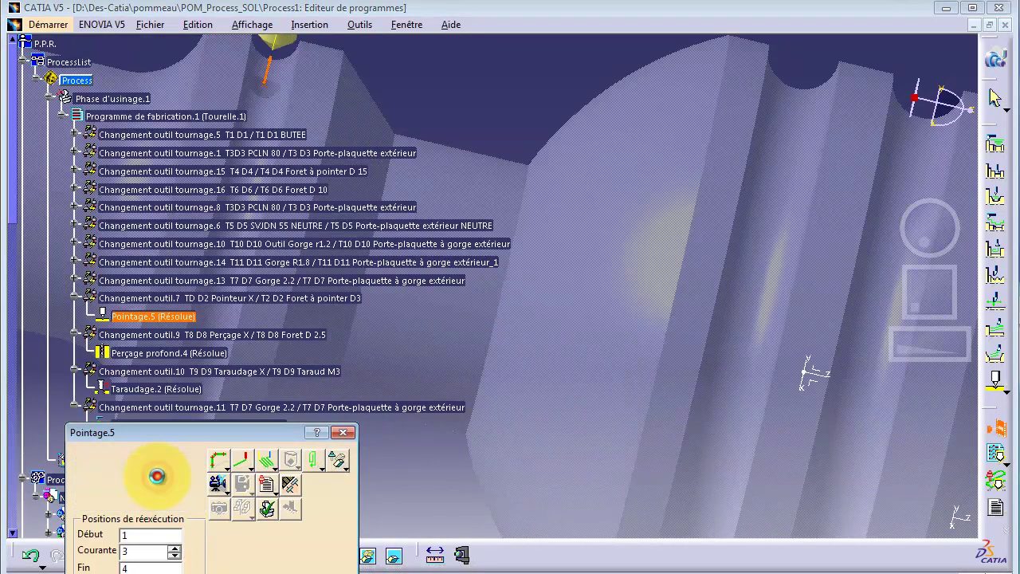
left_click(922, 242)
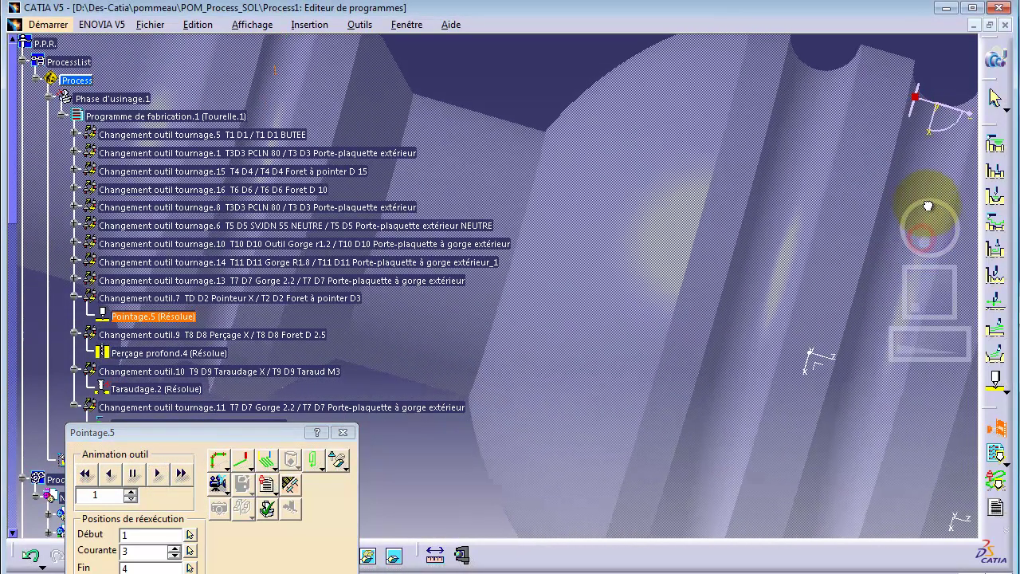
left_click_drag(917, 305, 917, 209)
left_click(548, 236)
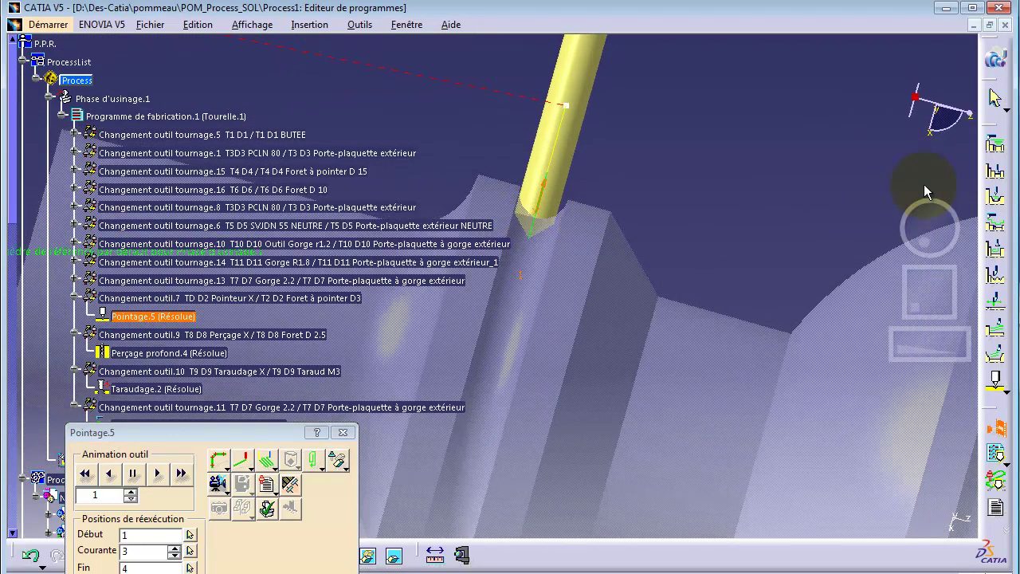
mouse_move(924, 221)
left_mouse_down()
mouse_move(920, 241)
mouse_move(922, 231)
left_mouse_up()
- Start the video simulation for Pointage.5, fit the whole stock in view, and move the replay dialog clear of it
left_click(218, 483)
left_click(497, 478)
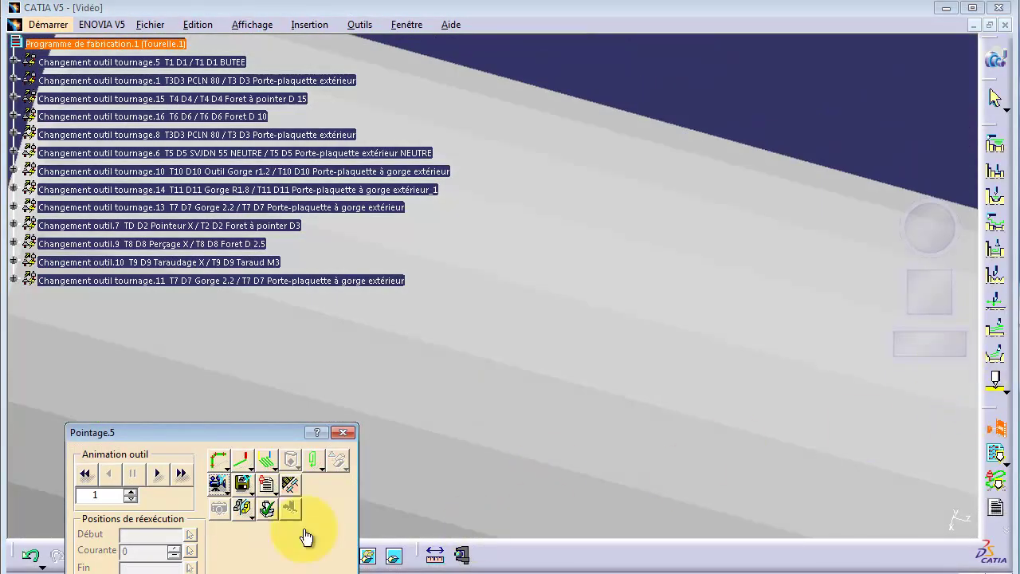
left_click_drag(181, 440, 628, 354)
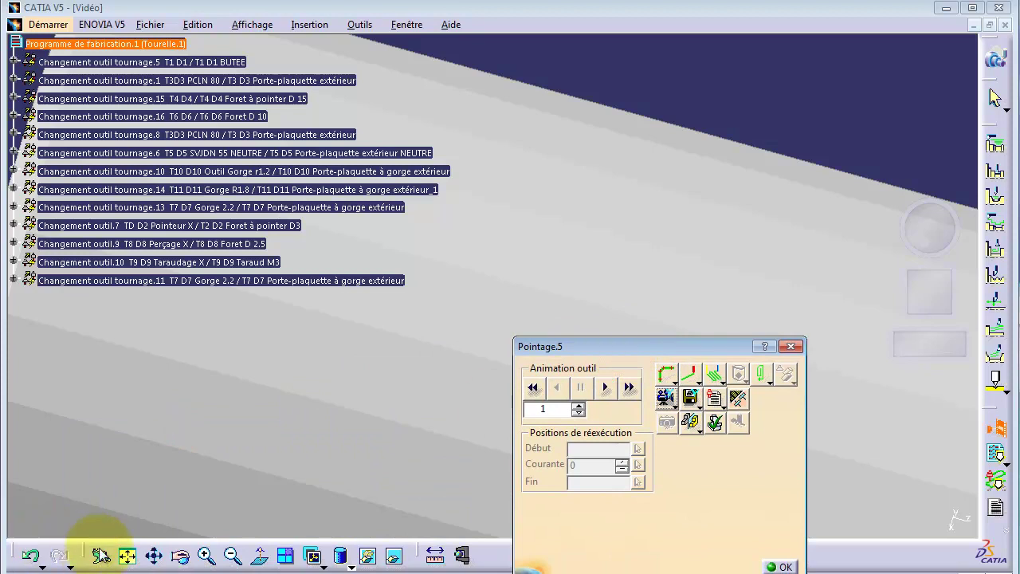
left_click(131, 558)
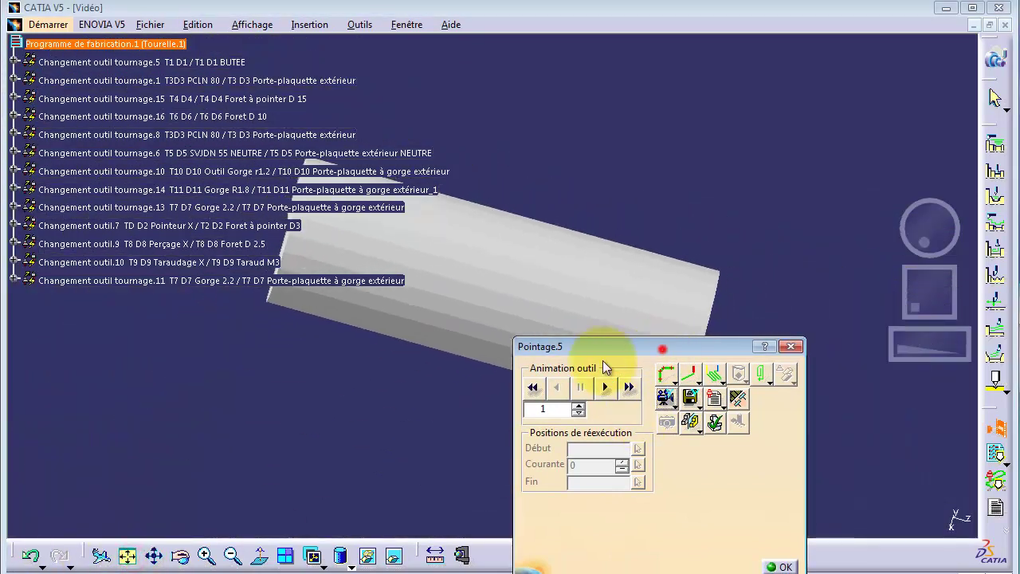
left_click_drag(663, 348, 295, 358)
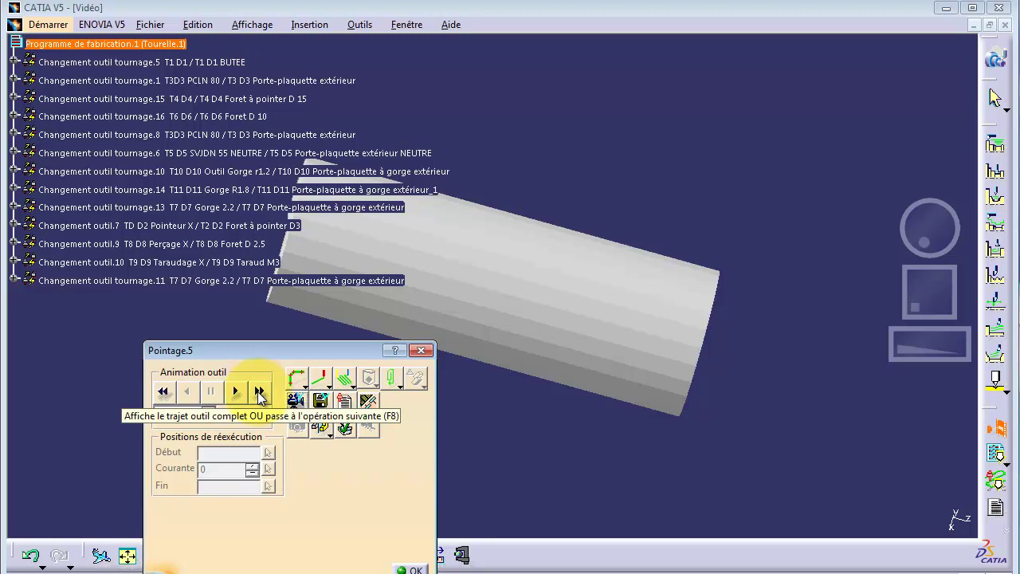
- Run the material removal simulation to the end of Pointage.5 and play the drill's motion backward
left_click(259, 394)
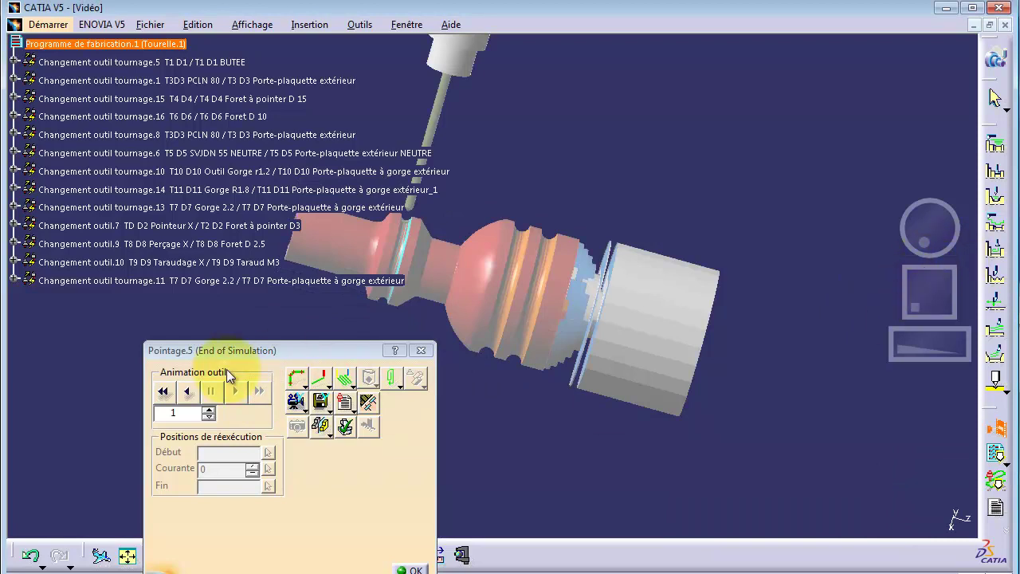
left_click(185, 395)
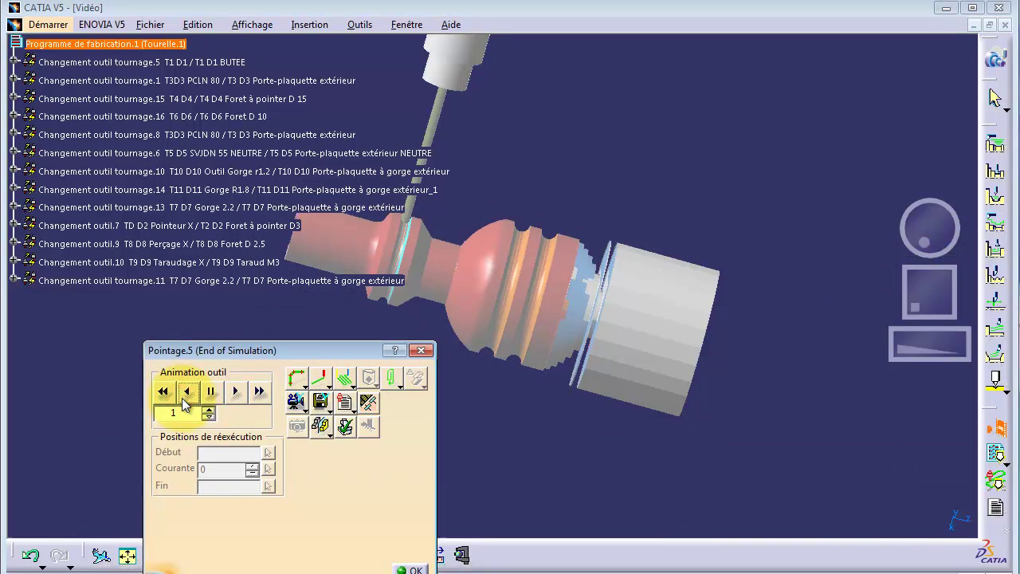
left_click(184, 394)
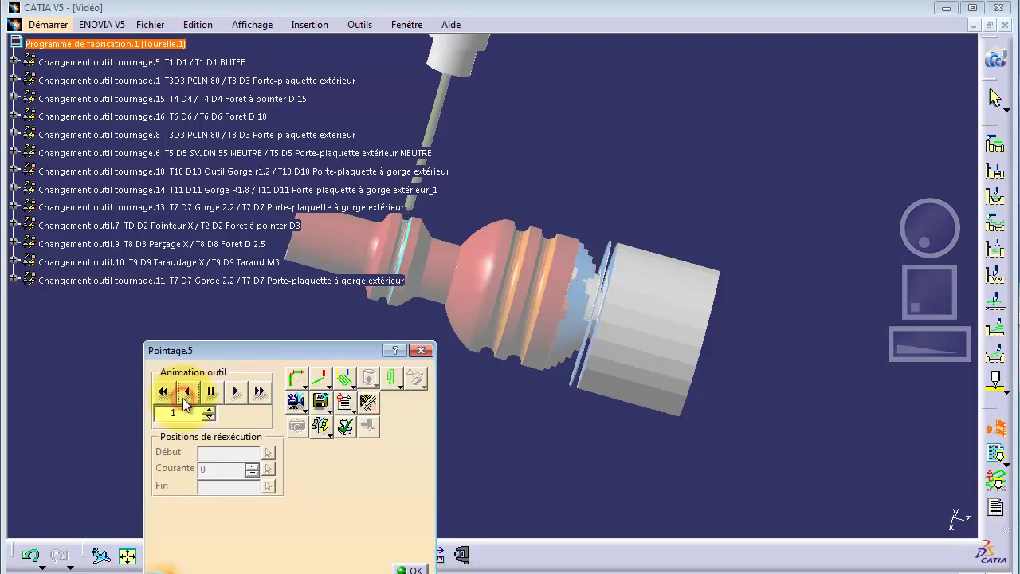
- Examine the spot-drilled mark in the groove from close up, close the simulation, and check the Pointage.5 strategy before closing the operation
left_click_drag(923, 241, 970, 312)
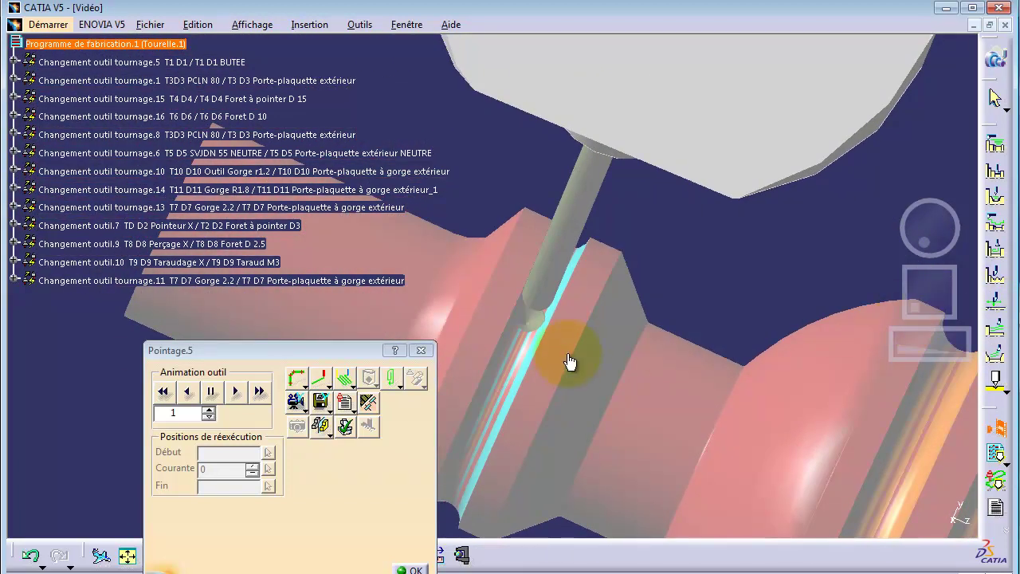
left_click_drag(924, 289, 913, 280)
mouse_move(929, 239)
left_mouse_down()
mouse_move(935, 220)
mouse_move(921, 228)
left_mouse_up()
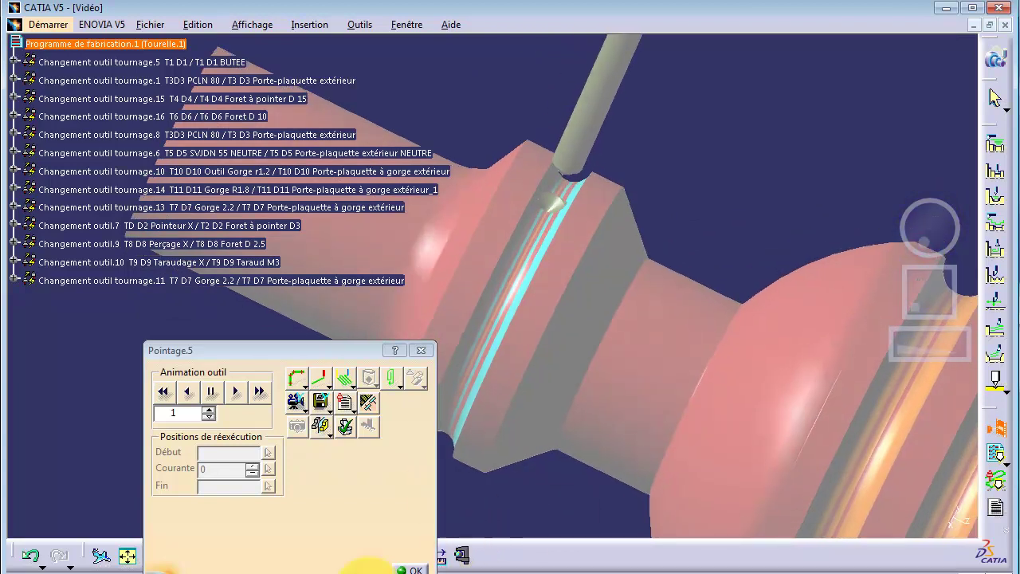
left_click(410, 569)
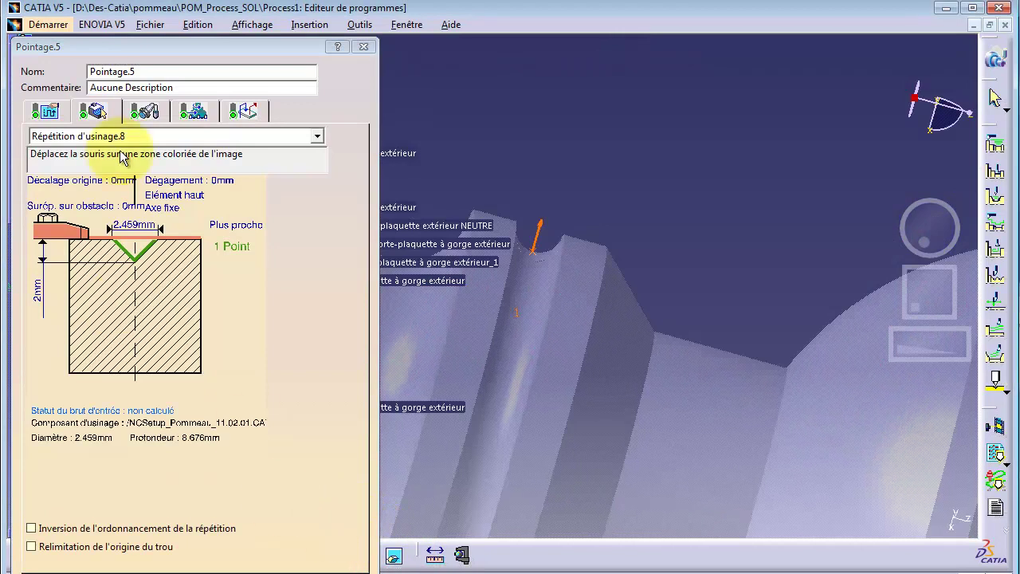
left_click(62, 107)
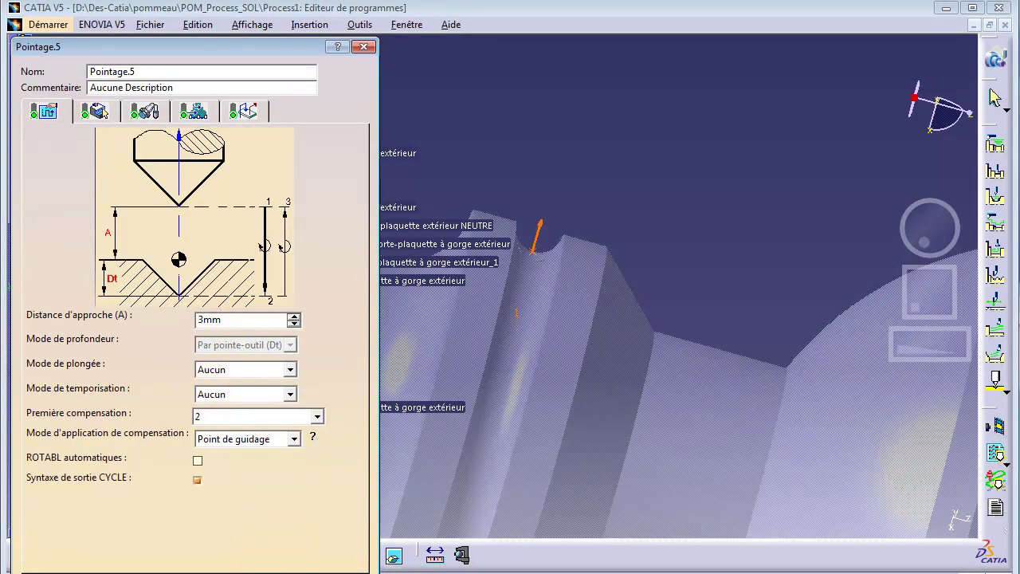
key("Return")
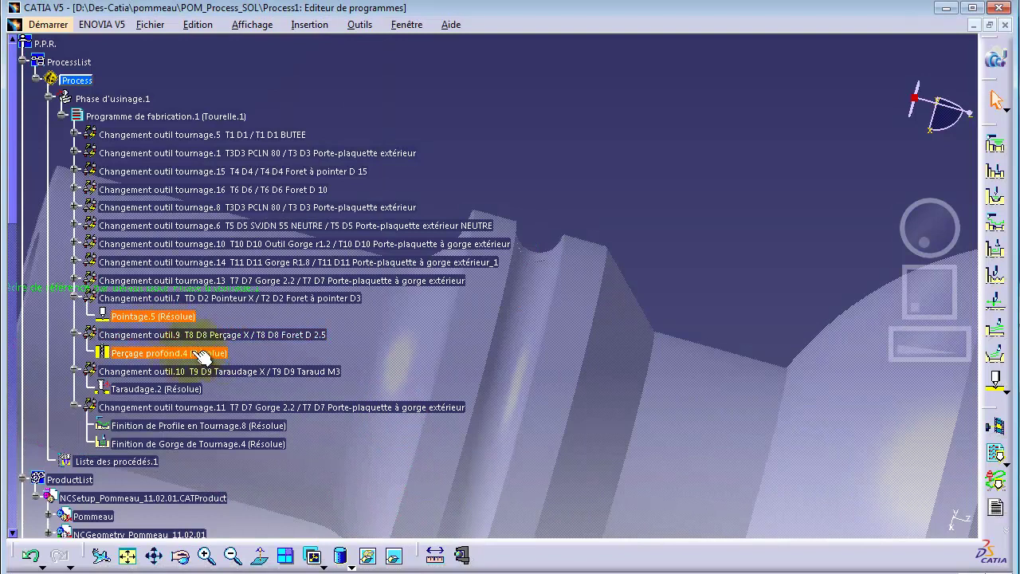
- Open Perçage profond.4 and review its feeds and speeds, the T8 D8 Perçage X tool assembly and the hole geometry
double_click(194, 354)
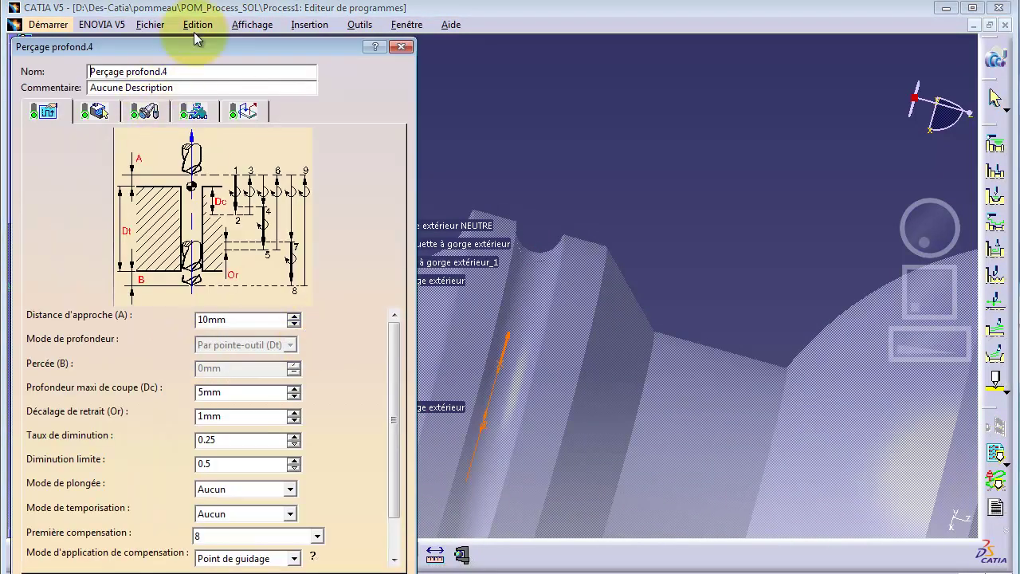
left_click_drag(196, 44, 289, 41)
left_click(289, 106)
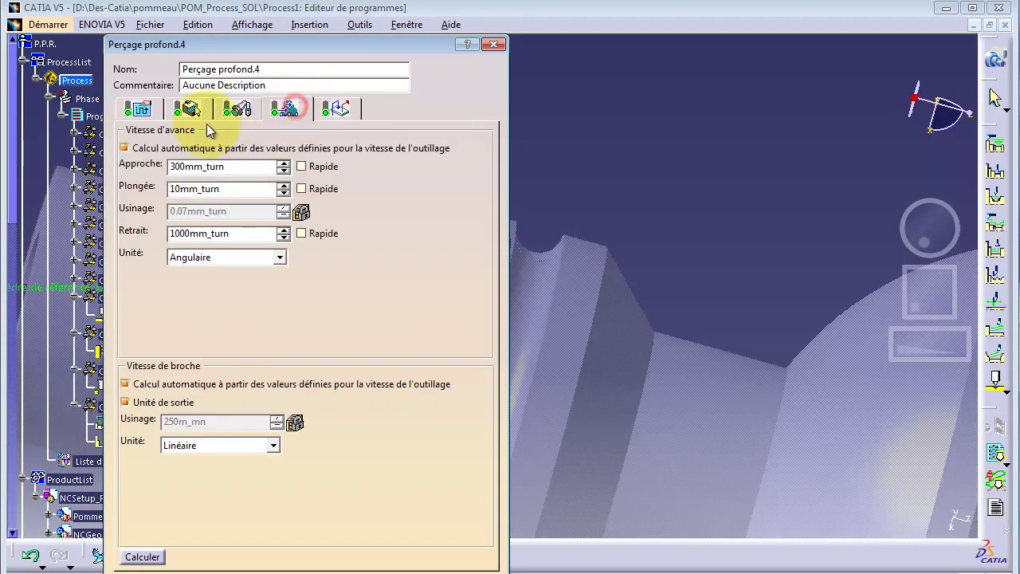
left_click(236, 112)
left_click(285, 108)
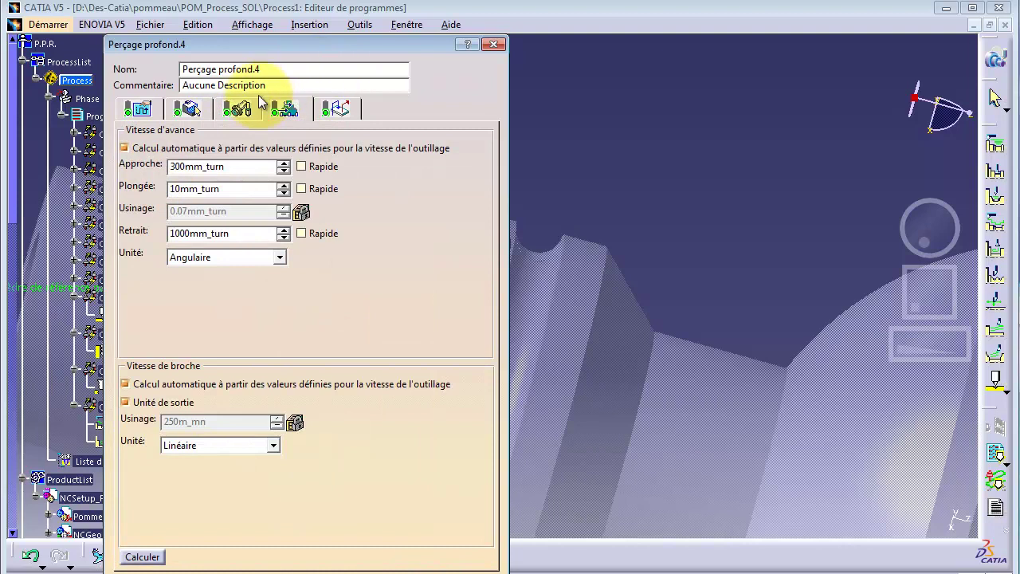
left_click(236, 109)
left_click(141, 175)
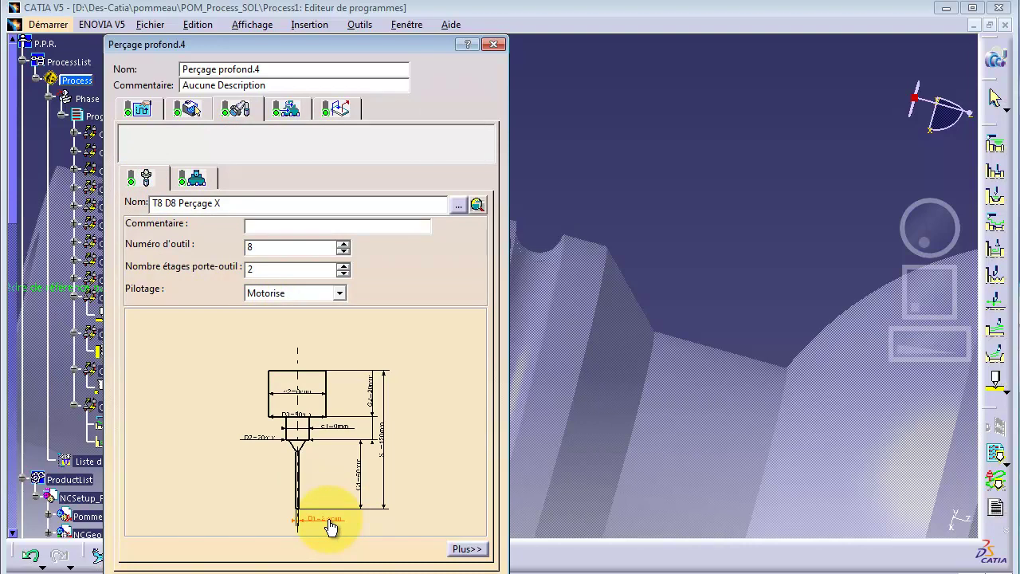
left_click(185, 108)
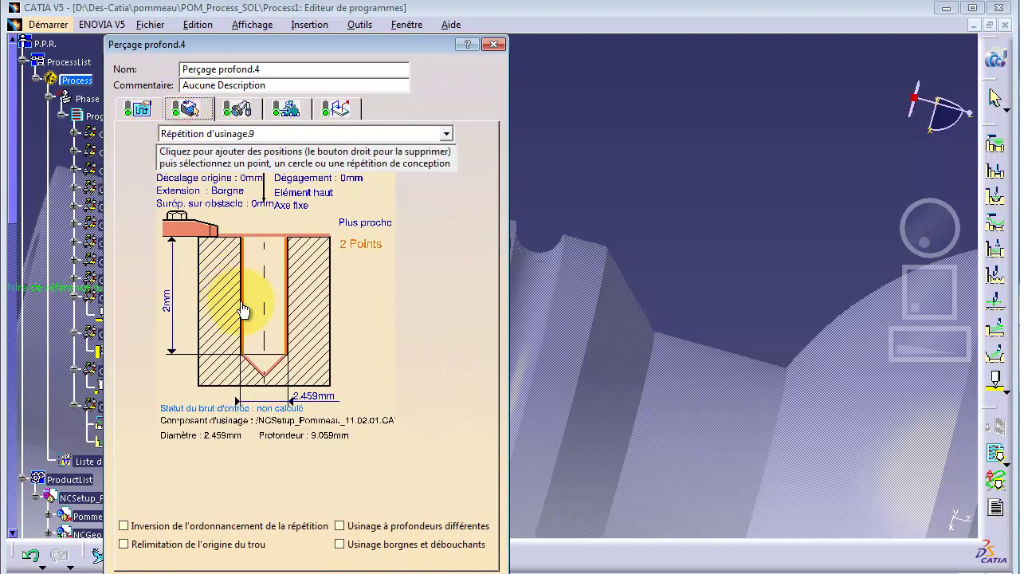
- Start the tool path replay of Perçage profond.4 and view the drill and its path from around the groove
left_click_drag(392, 45, 274, 67)
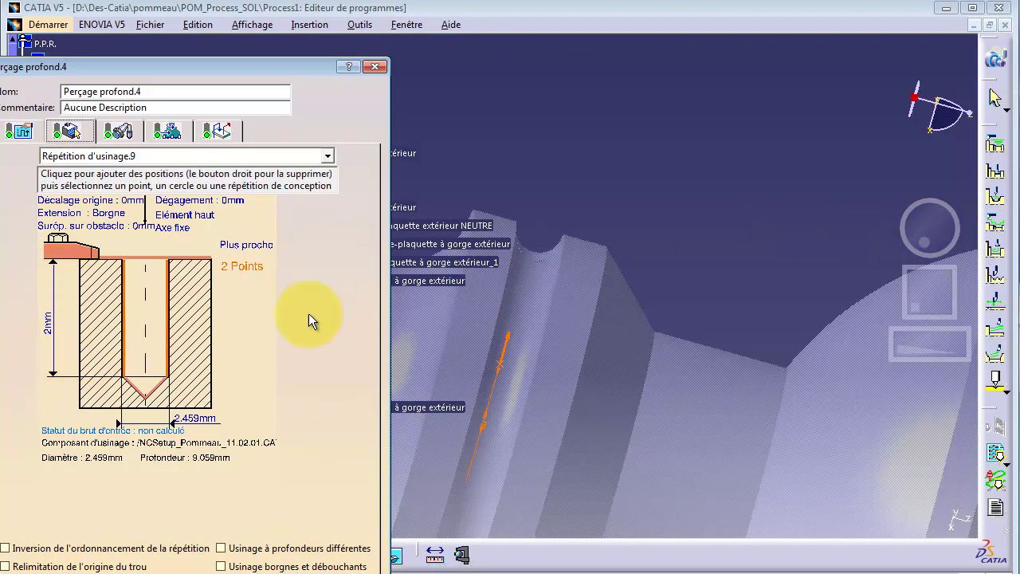
left_click(351, 572)
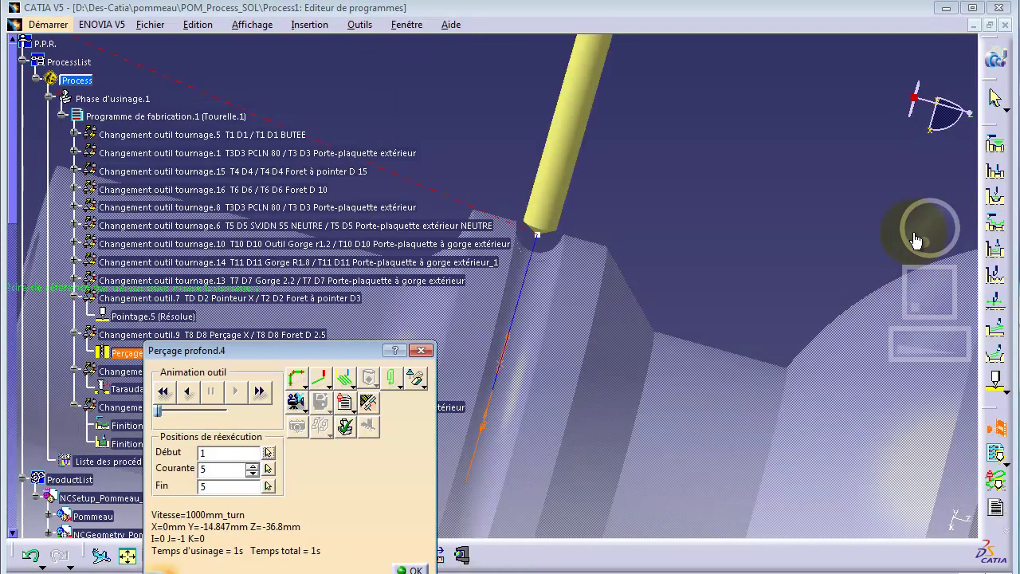
left_click_drag(915, 235, 916, 168)
left_click_drag(911, 232, 958, 130)
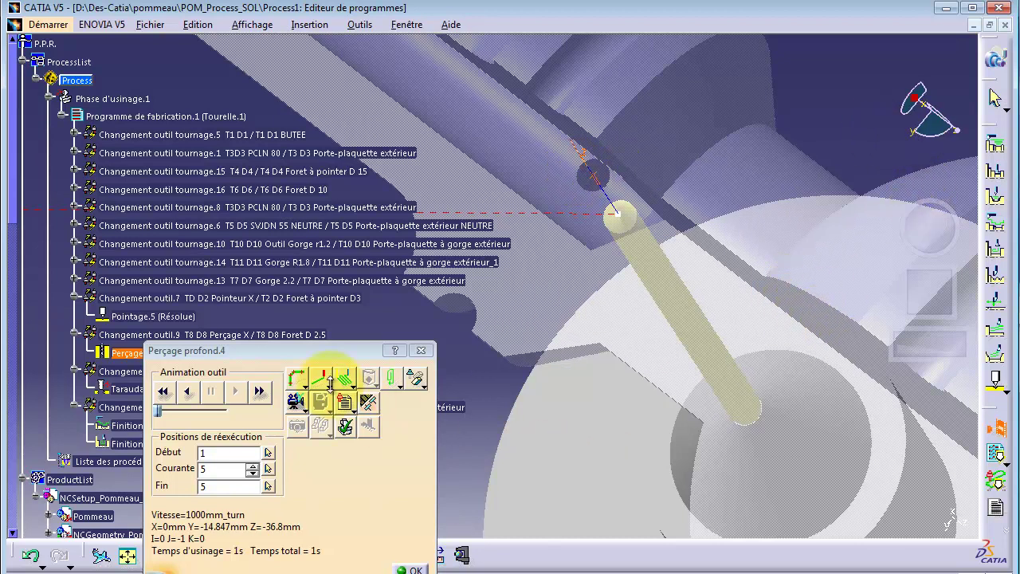
left_click_drag(323, 351, 435, 209)
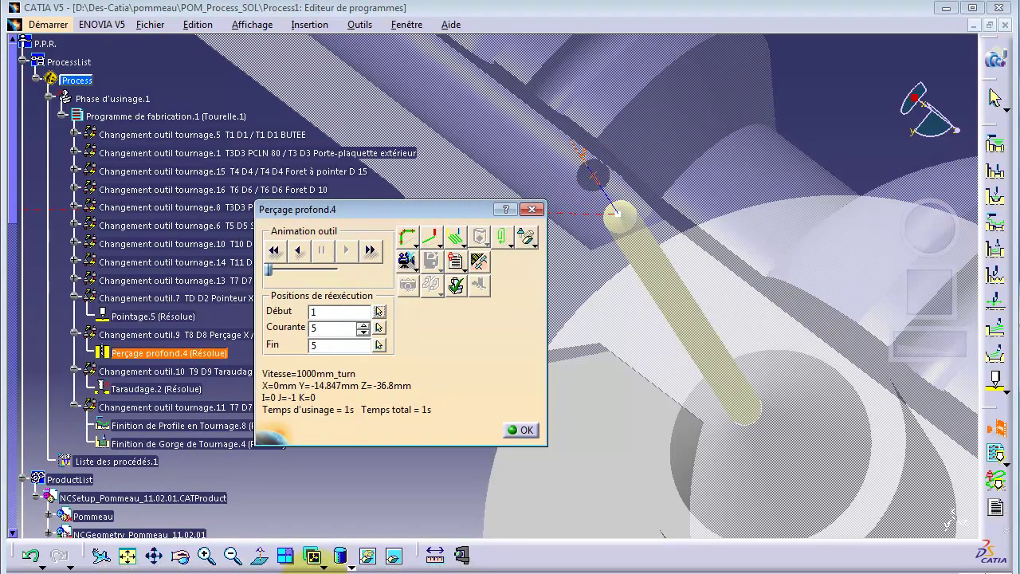
- Apply the saved view Camera 1, move the replay dialog clear of the part, and tilt the view to show the drill path in section
left_click(315, 560)
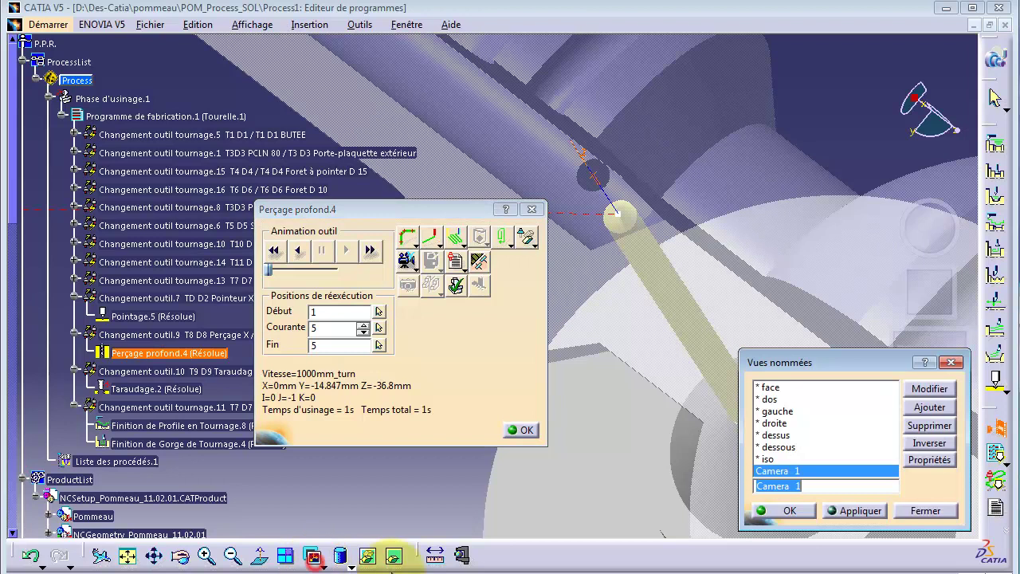
left_click(857, 508)
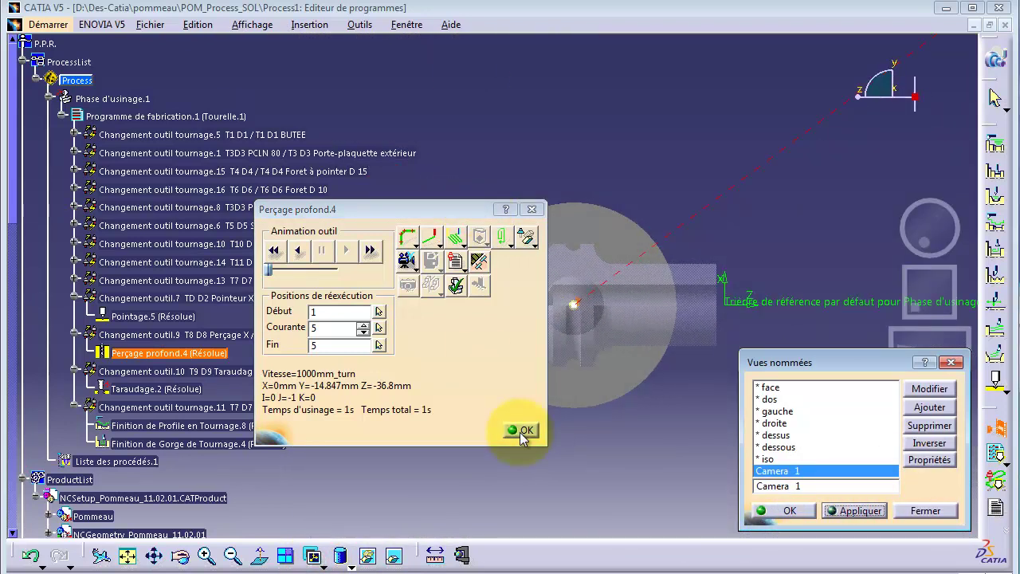
left_click_drag(437, 209, 262, 188)
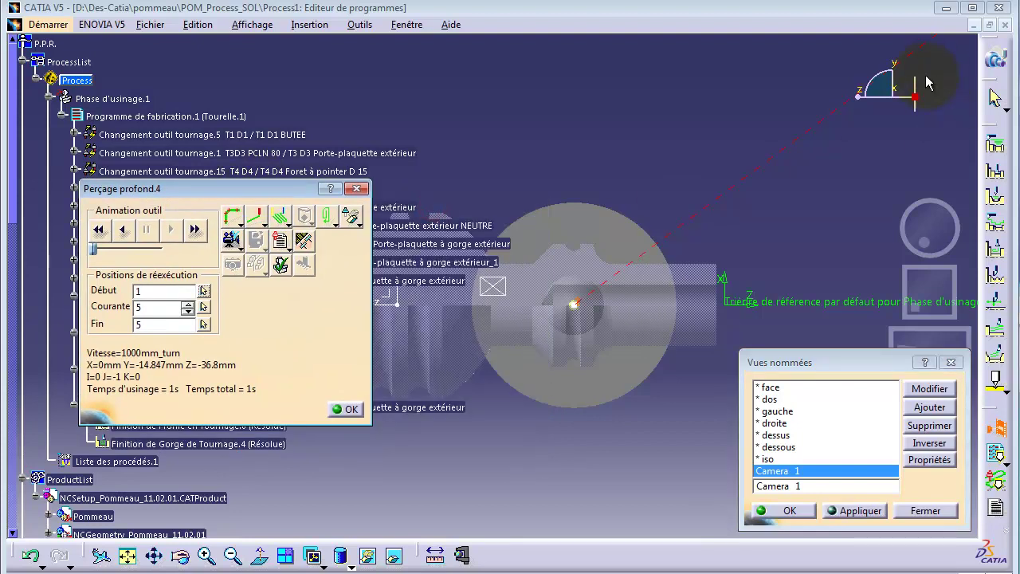
middle_click_drag(930, 218, 660, 309)
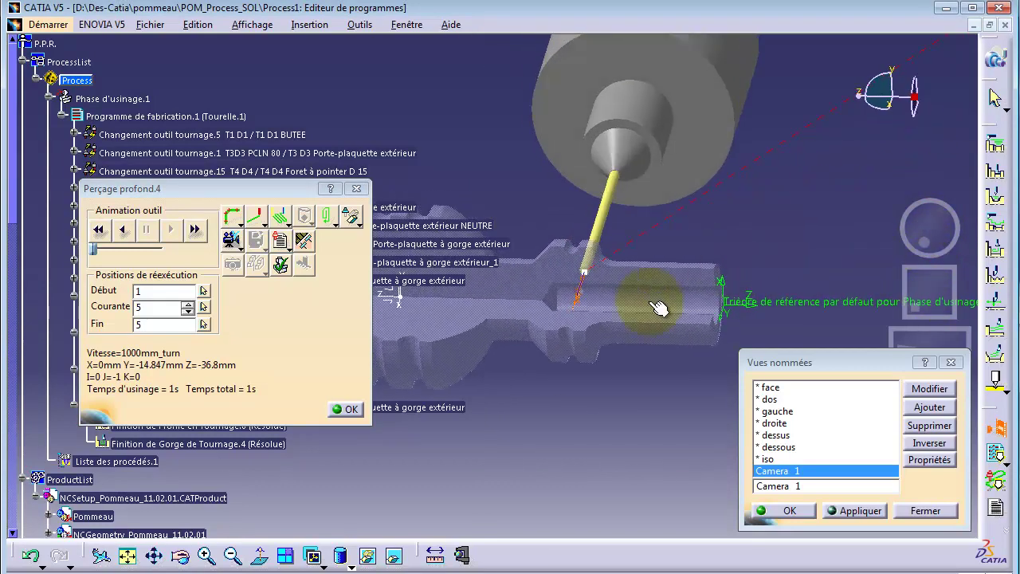
- Examine the Perçage profond.4 path in the sectioned part from several angles, checking the drill's passage through the wall into the bore
left_click(591, 301)
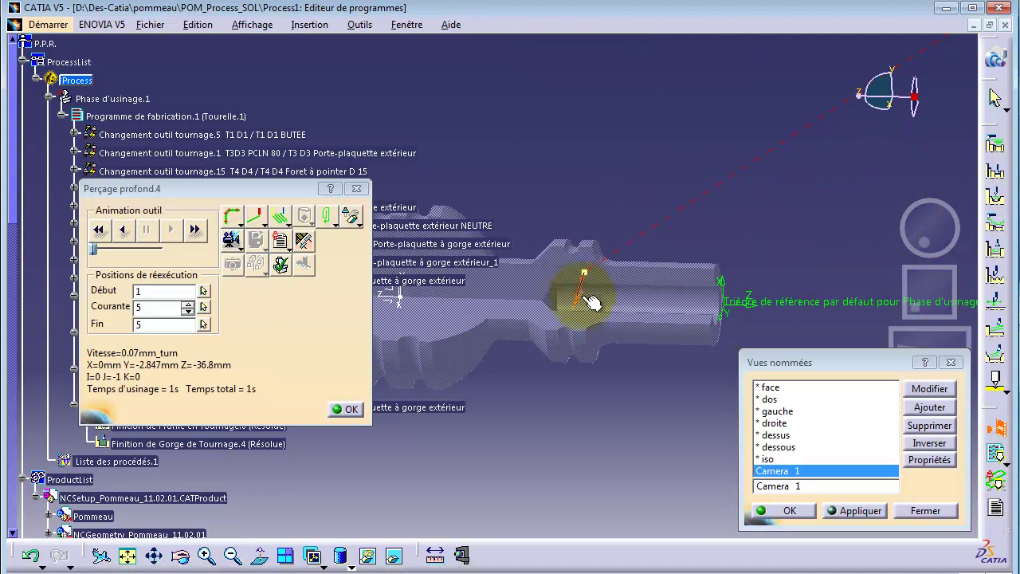
left_click(586, 312)
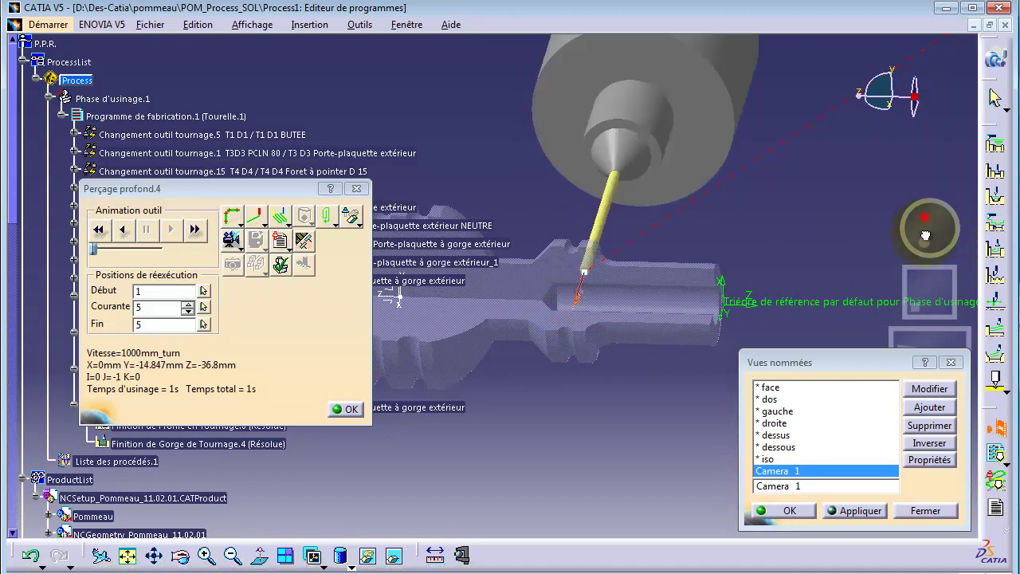
left_click_drag(924, 222, 924, 239)
left_click(596, 247)
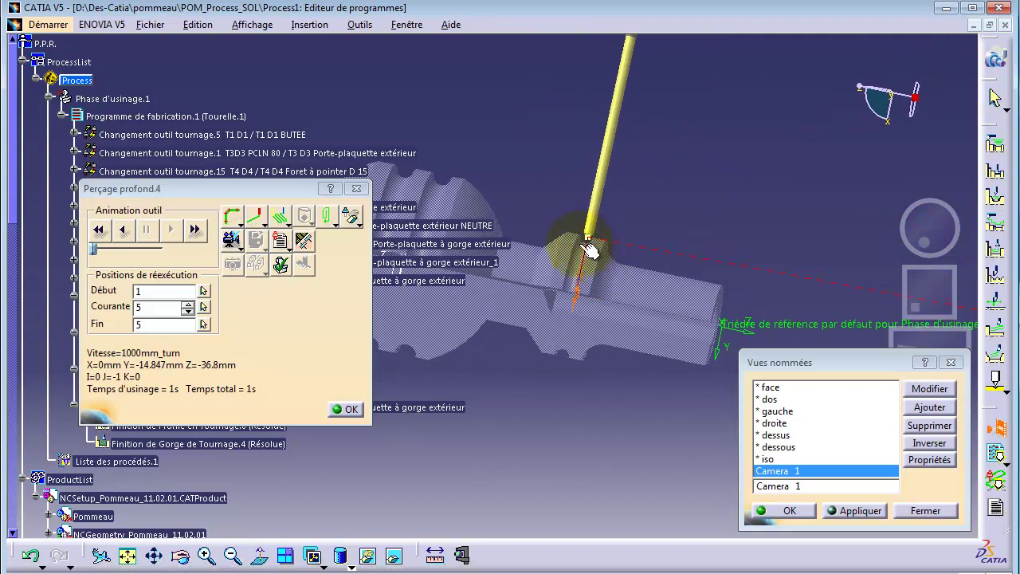
left_click(584, 313)
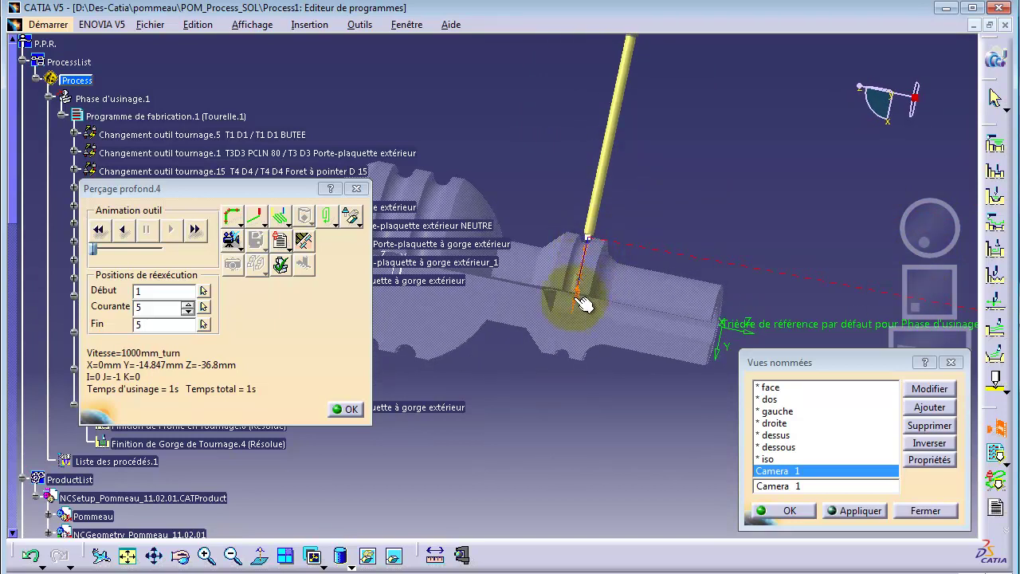
left_click_drag(924, 238, 918, 210)
left_click(577, 288)
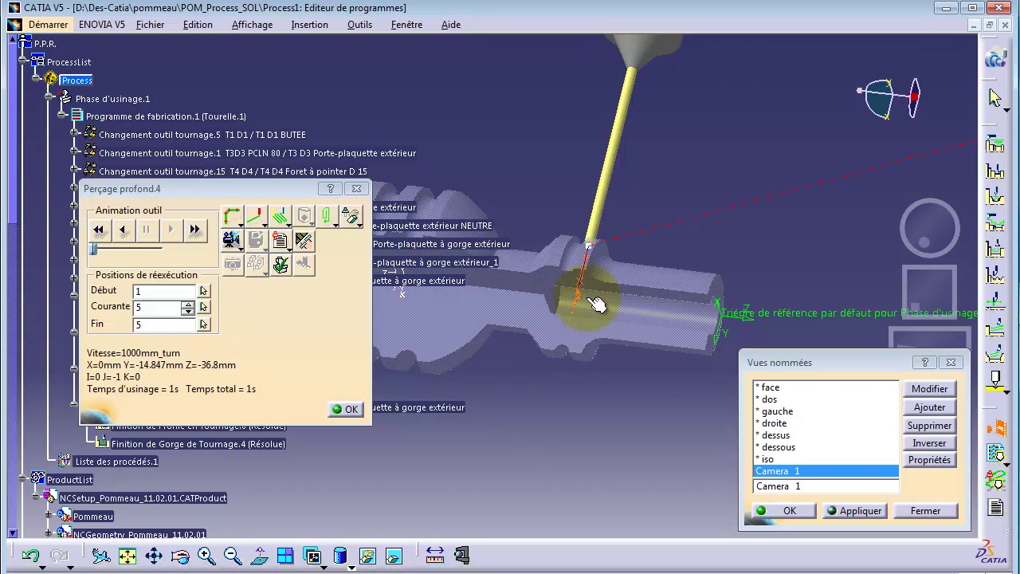
left_click(593, 260)
mouse_move(581, 300)
left_mouse_down()
mouse_move(588, 277)
mouse_move(591, 287)
left_mouse_up()
left_click(586, 255)
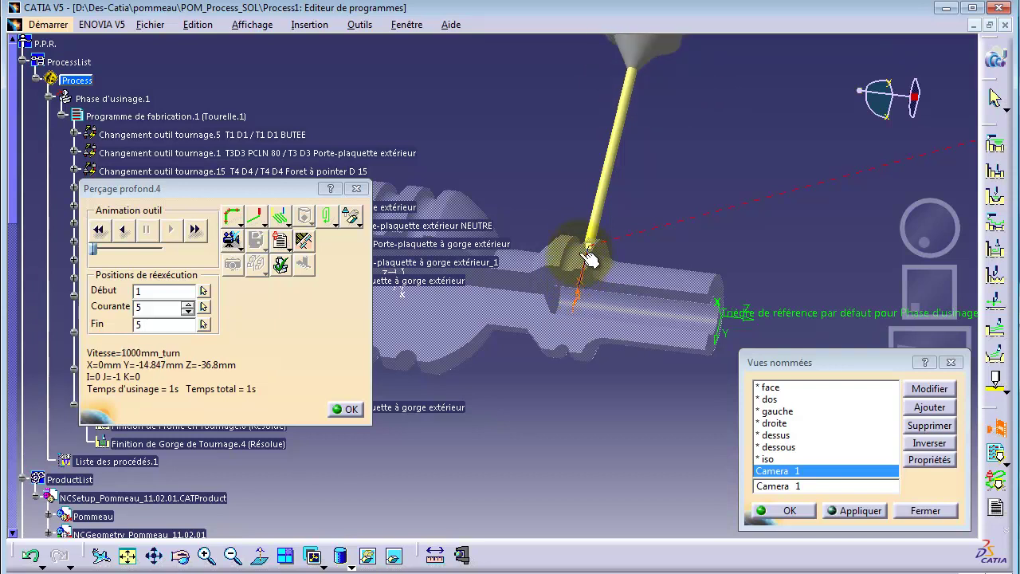
- Restore the Camera 1 view, tilt the sectioned part slightly, and close the Perçage profond.4 replay
left_click(793, 511)
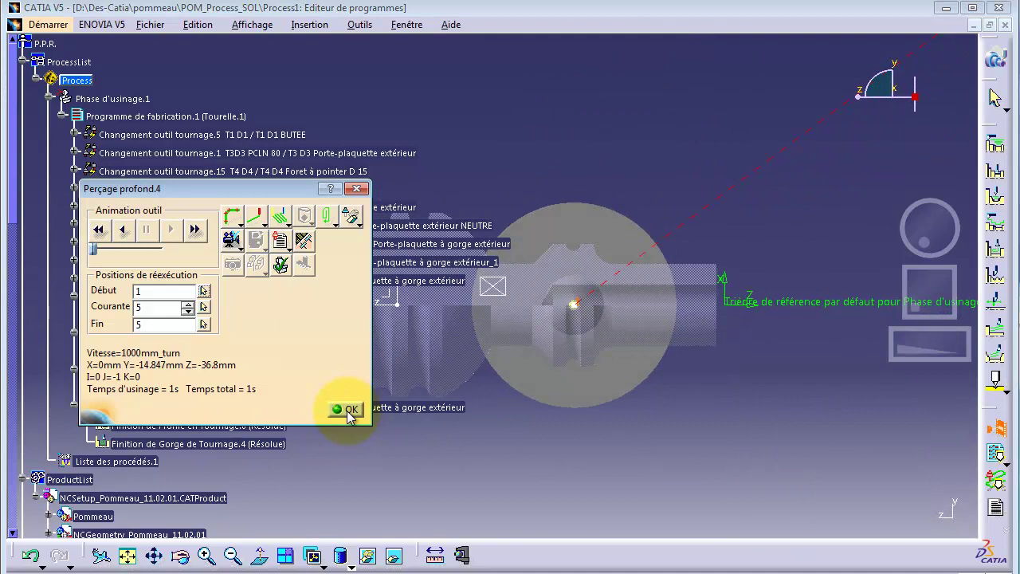
left_click_drag(921, 229, 927, 275)
left_click(349, 409)
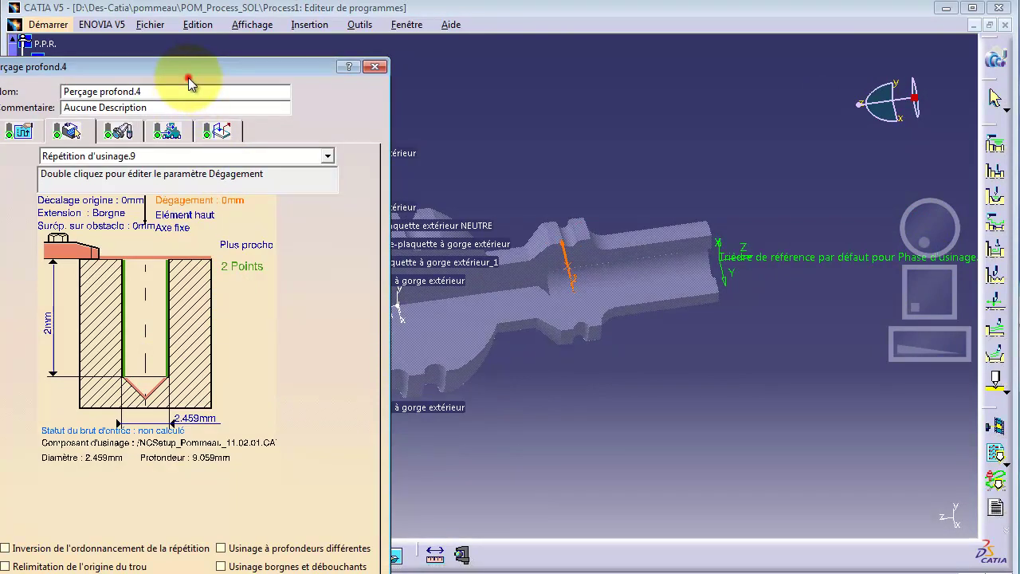
- Review the approach distance and other strategy parameters of Perçage profond.4, recheck its hole geometry, and close the operation
left_click_drag(221, 64, 253, 37)
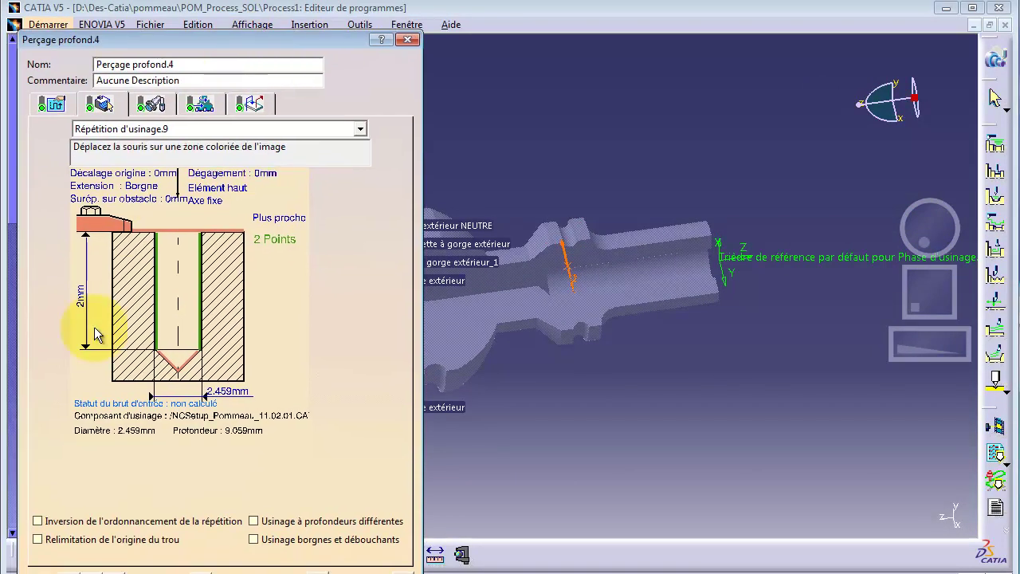
left_click(51, 105)
left_click(209, 312)
left_click(208, 312)
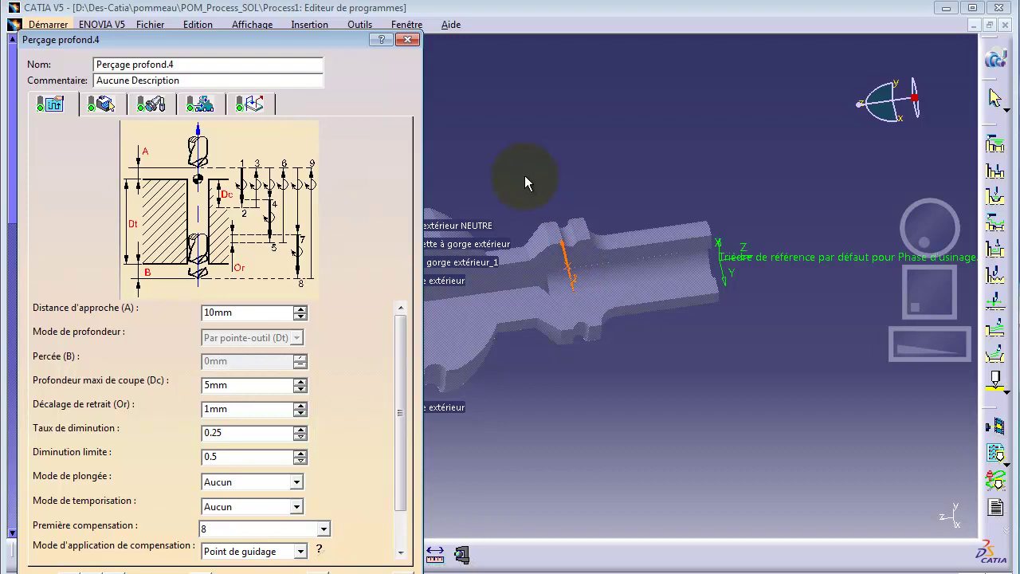
left_click(230, 318)
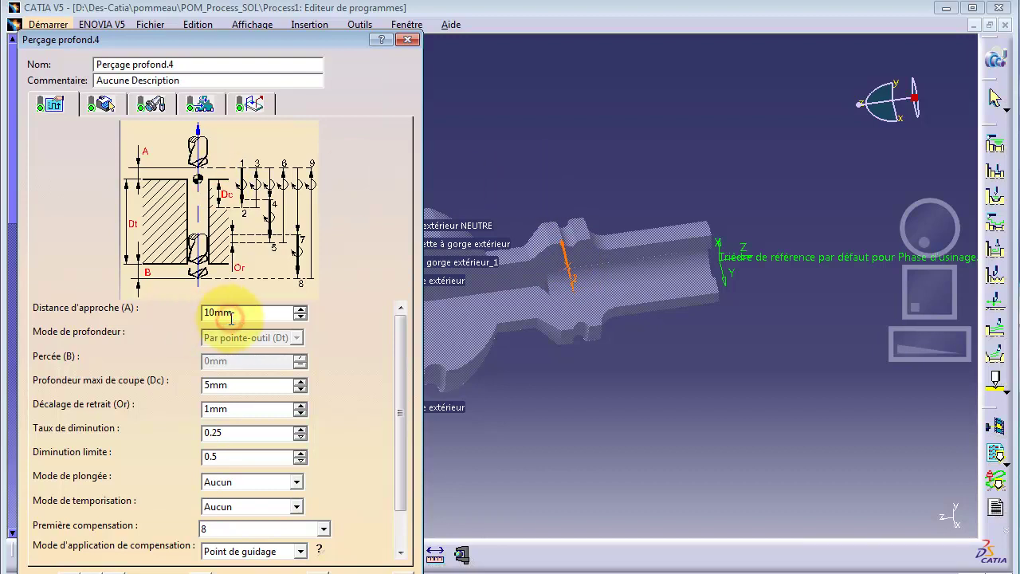
left_click(100, 105)
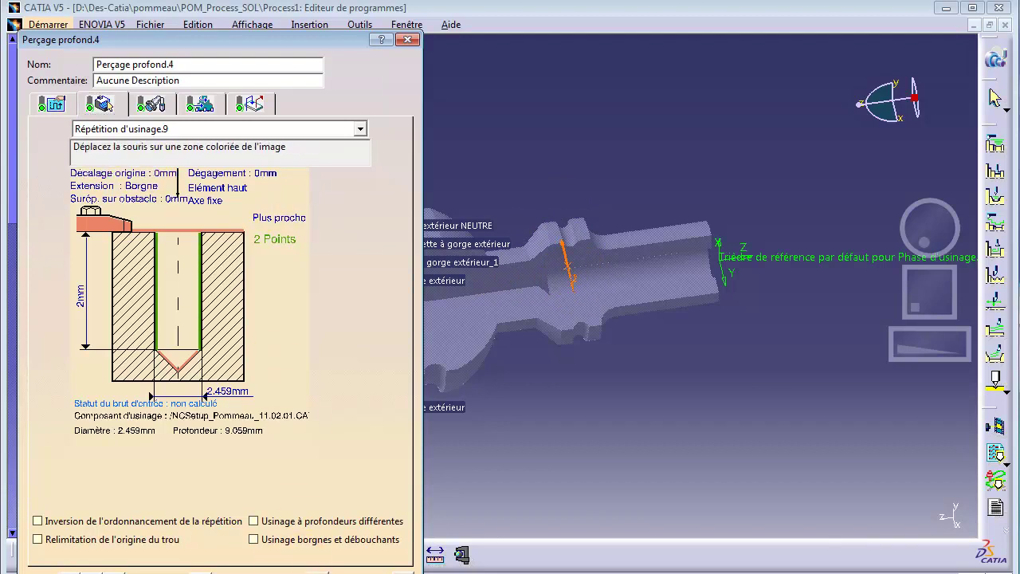
left_click(391, 571)
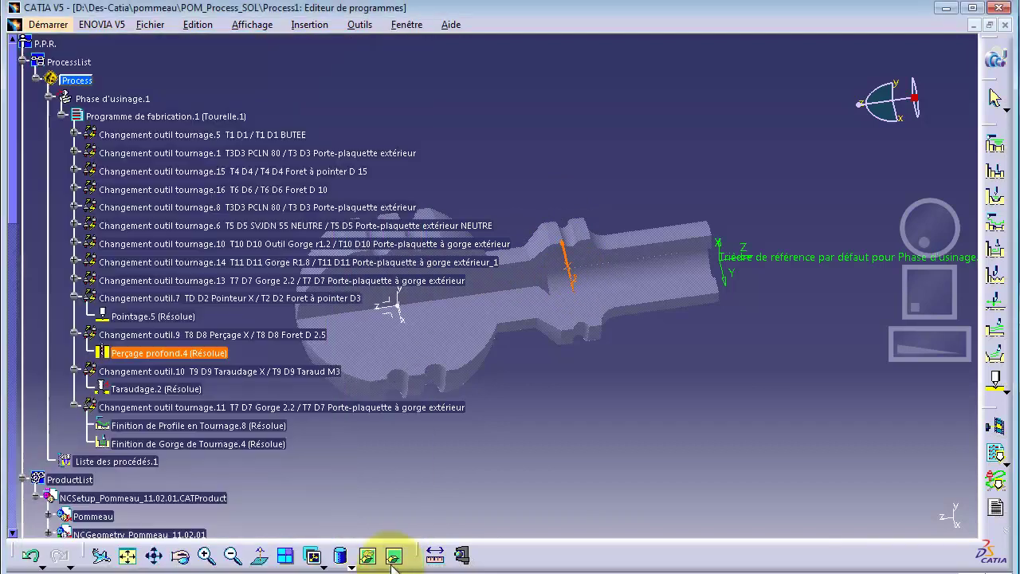
- Open Taraudage.2 and review its strategy, the Taraud M3 tool, the T9 D9 Taraudage X assembly, and the feeds and speeds
left_click(137, 392)
double_click(148, 390)
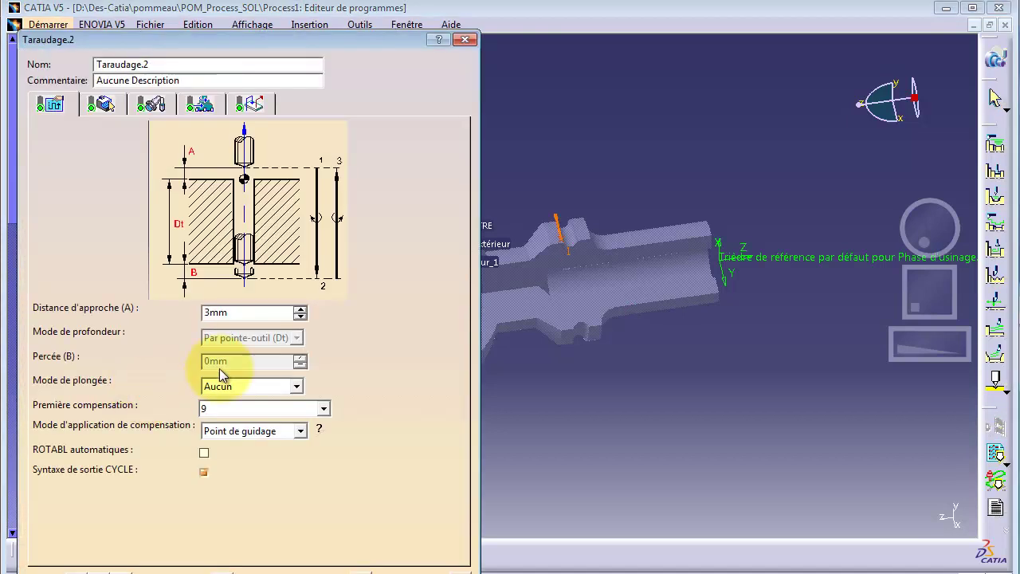
left_click(199, 105)
left_click(151, 106)
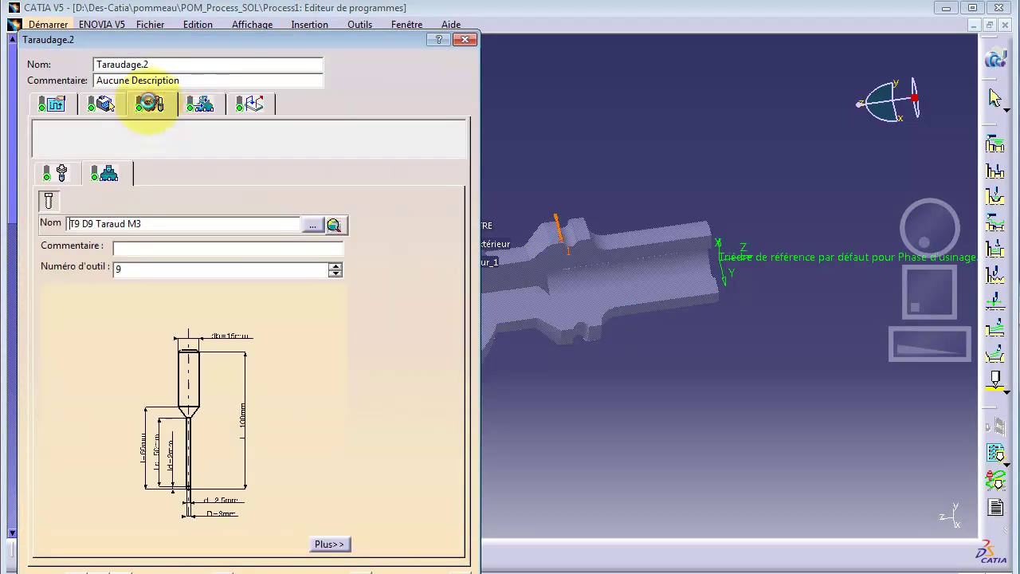
left_click(63, 171)
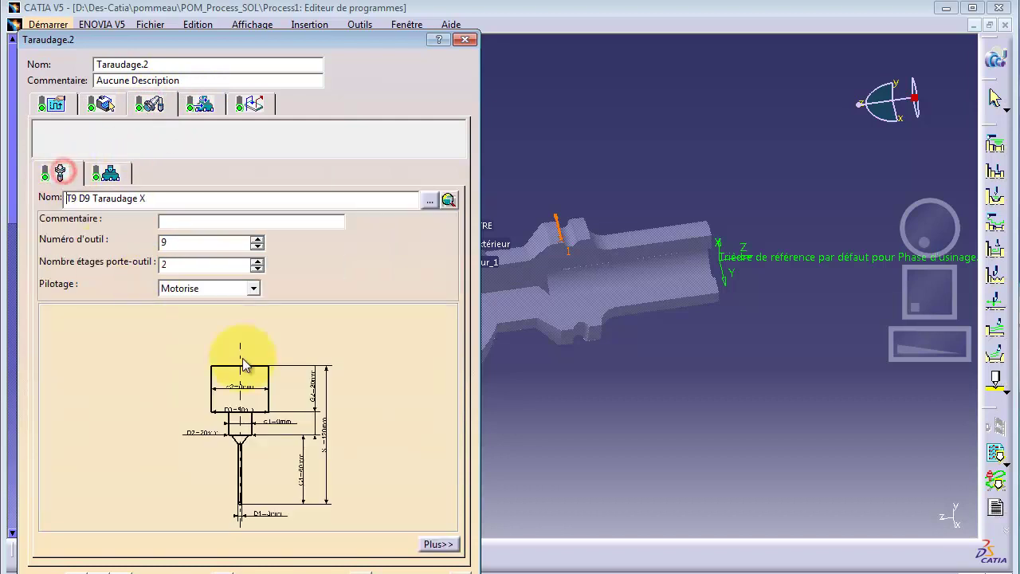
left_click(191, 108)
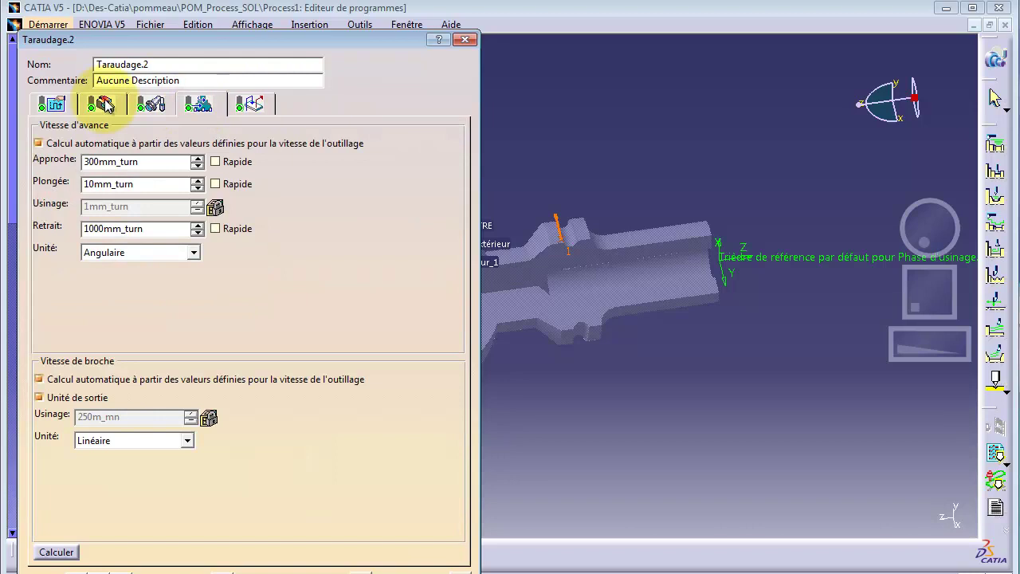
- Review the hole geometry of Taraudage.2 and replay its path, examining the tap's travel through the sectioned part up close and along the axis
left_click(103, 105)
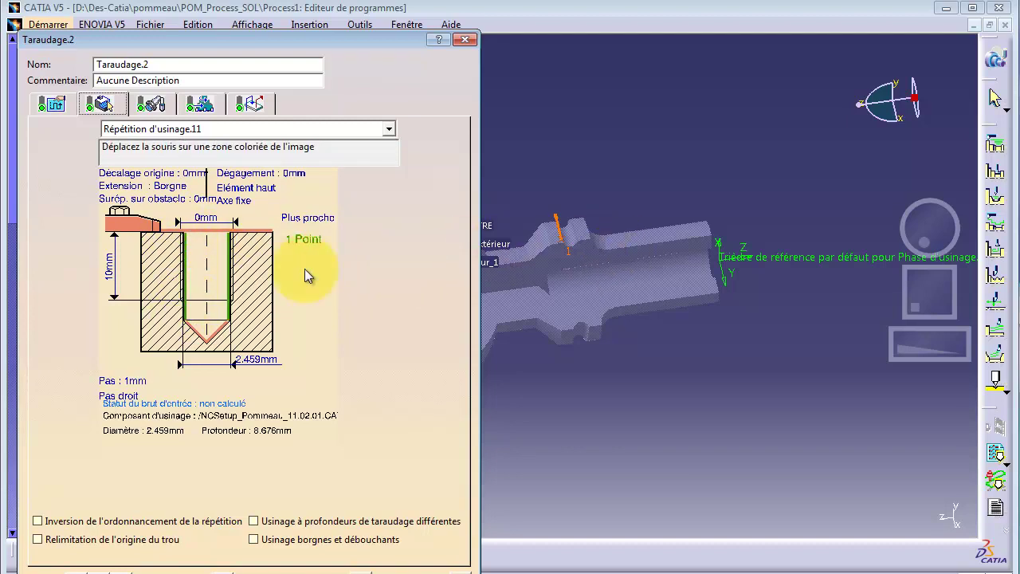
left_click(456, 568)
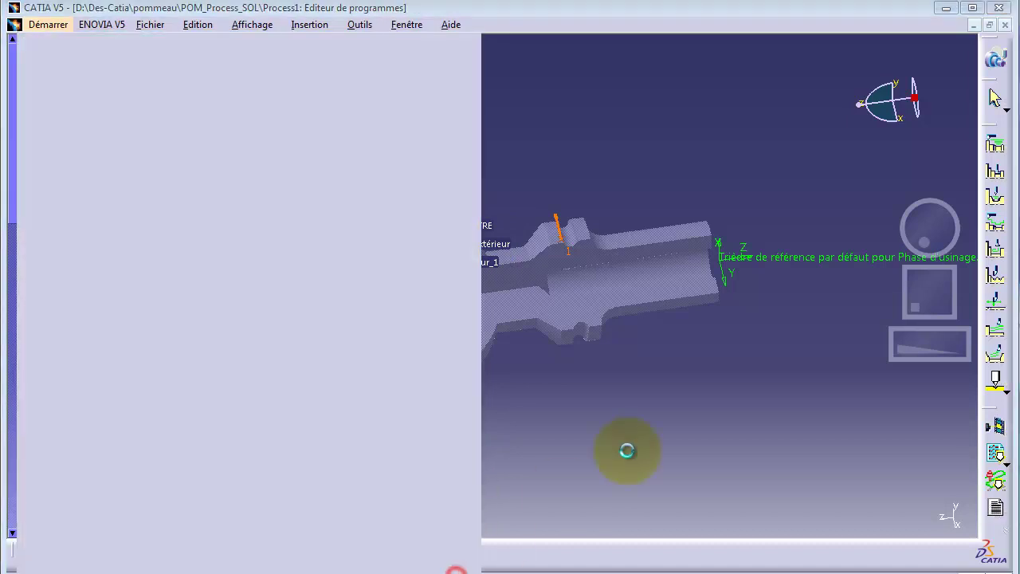
left_click_drag(940, 230, 934, 339)
left_click_drag(924, 229, 926, 246)
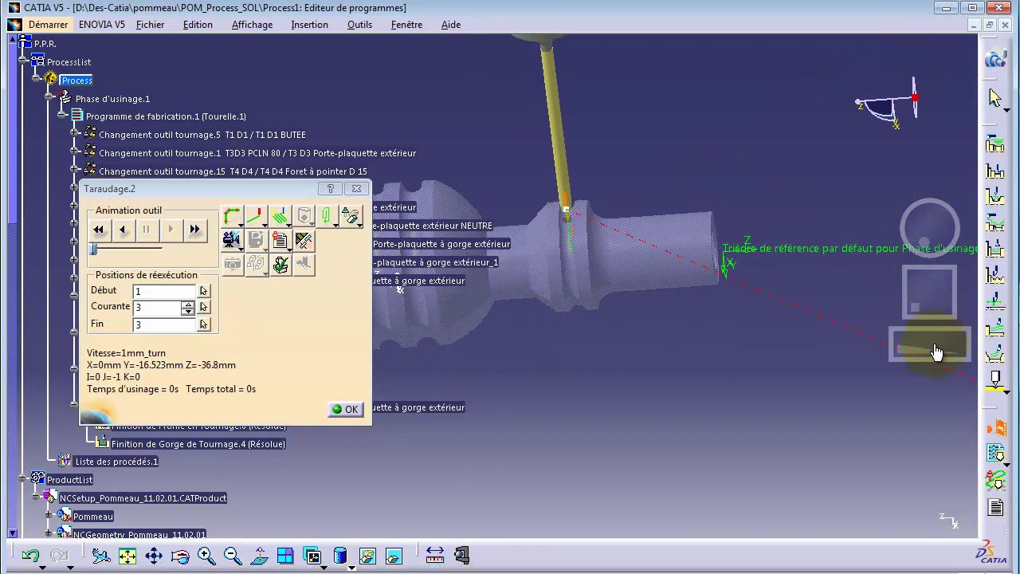
left_click_drag(918, 345, 995, 328)
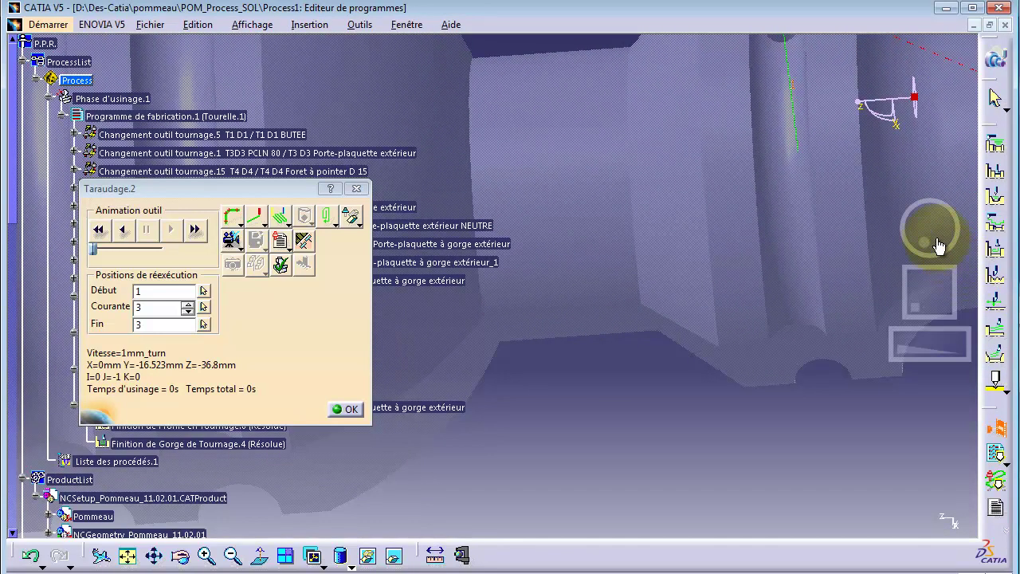
left_click_drag(929, 294, 693, 205)
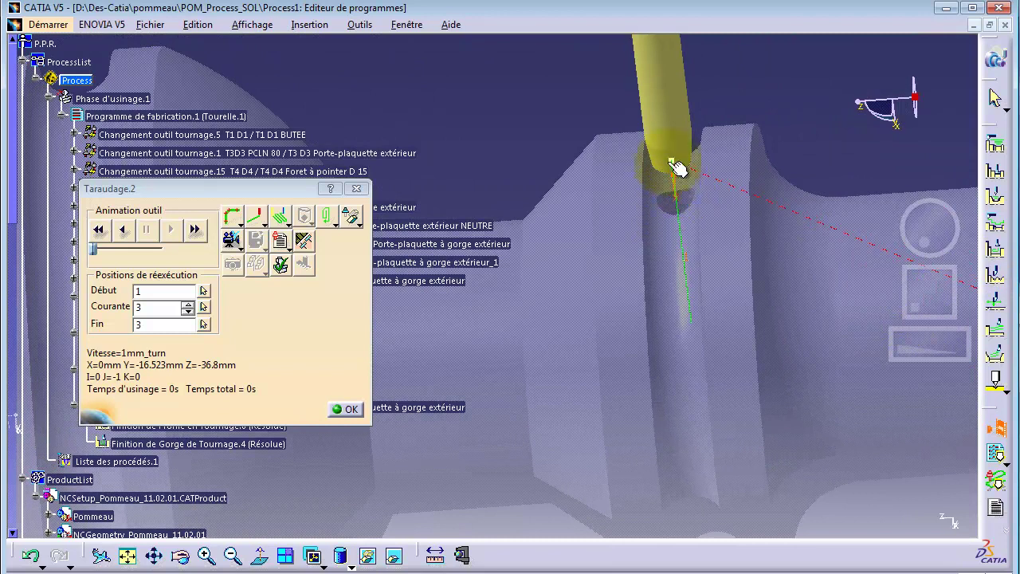
left_click_drag(681, 199, 694, 299)
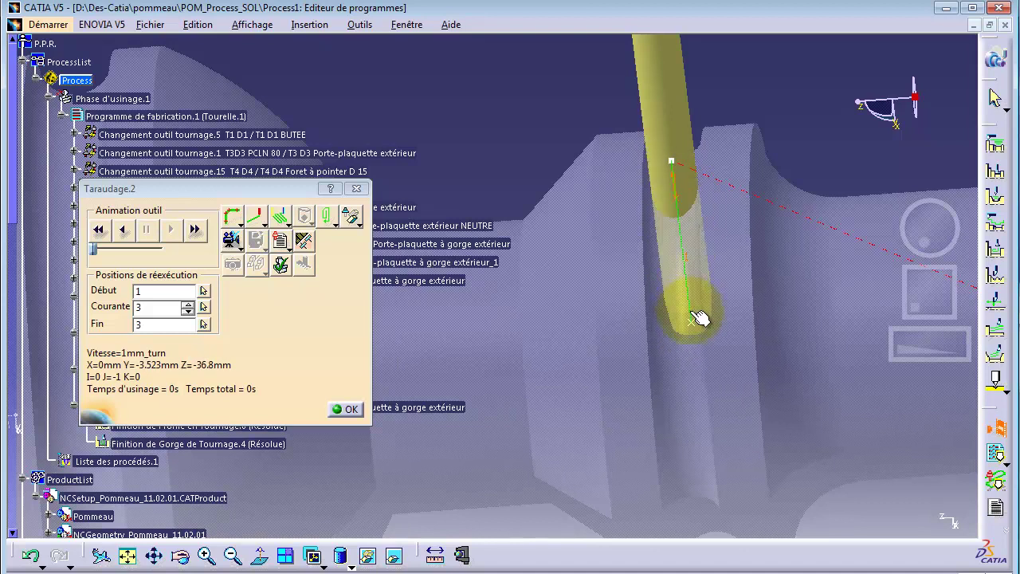
middle_click_drag(939, 227, 776, 234)
middle_click_drag(929, 228, 894, 223)
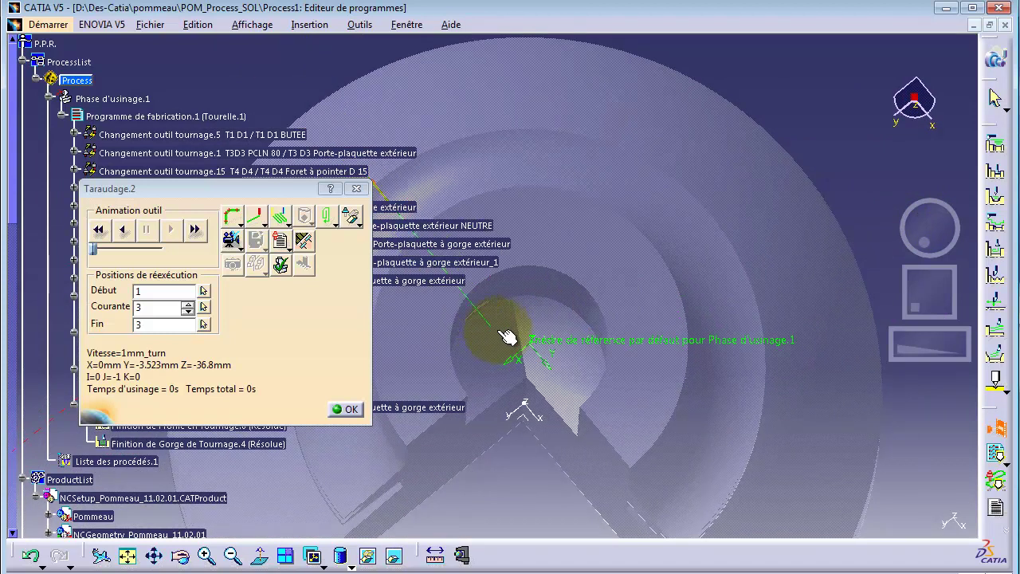
left_click(344, 409)
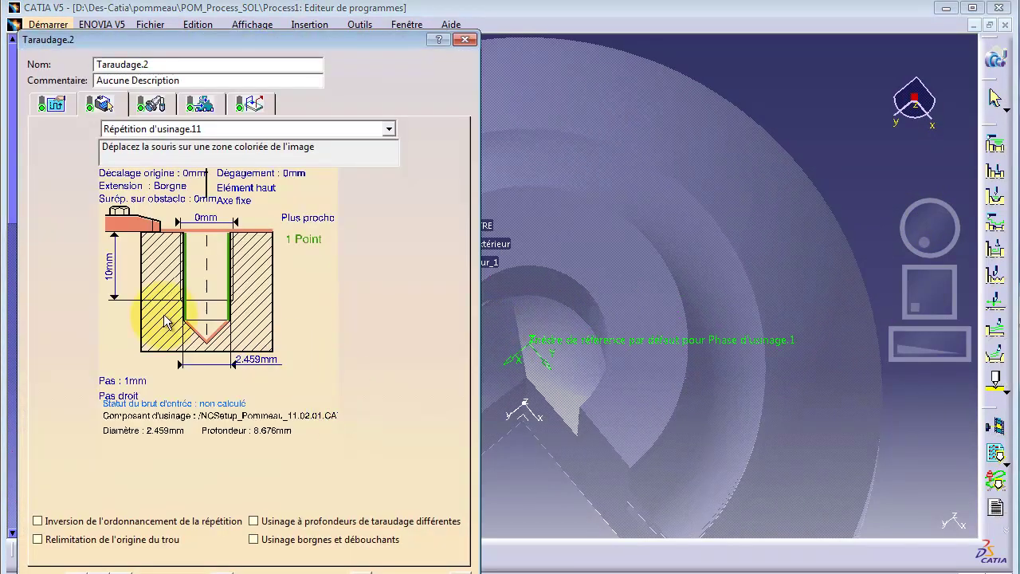
- Set the tapping depth of Taraudage.2 to 12 mm and replay the path to check how far it reaches into the bore
double_click(111, 273)
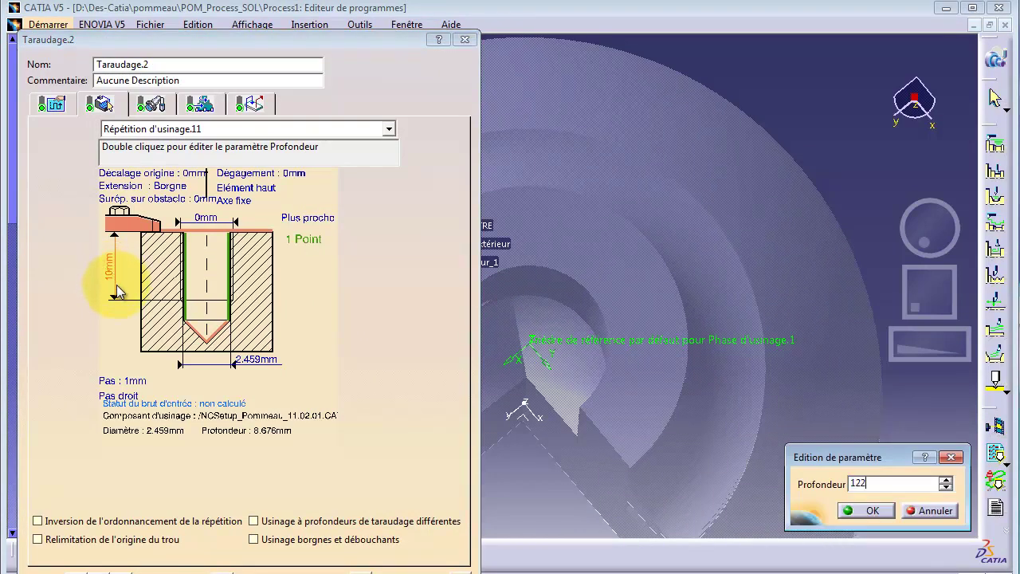
left_click(864, 512)
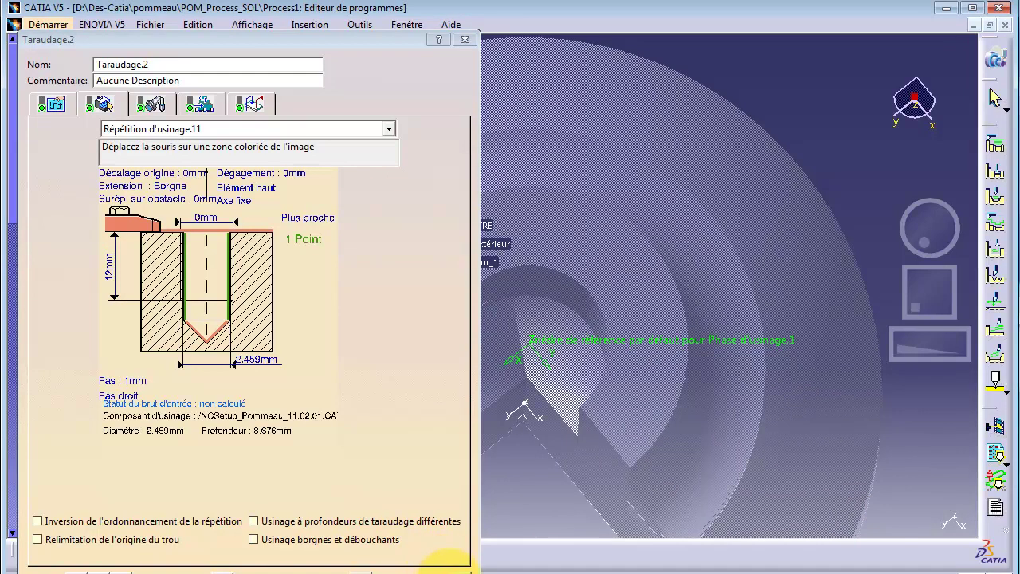
left_click(449, 564)
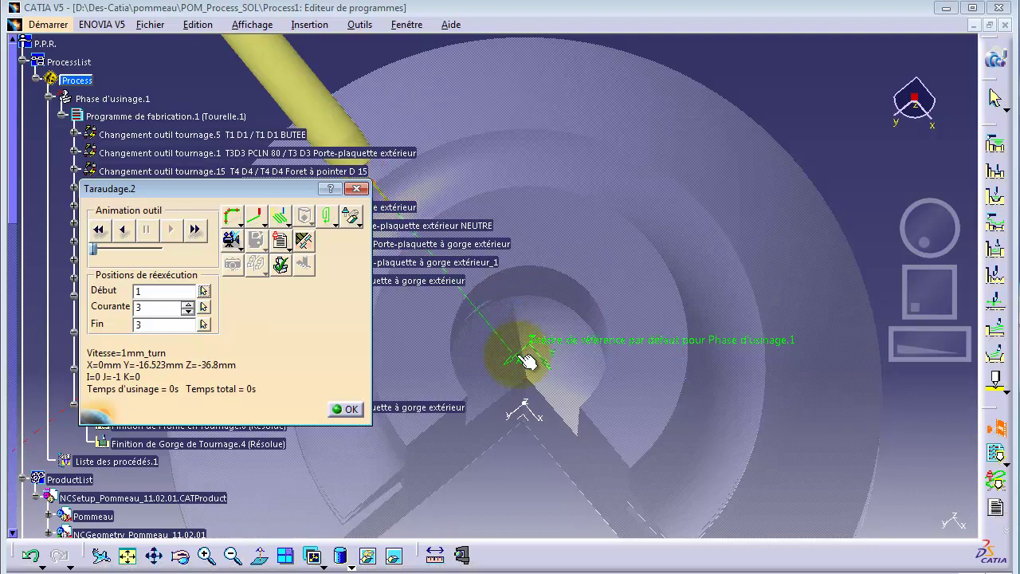
left_click(338, 411)
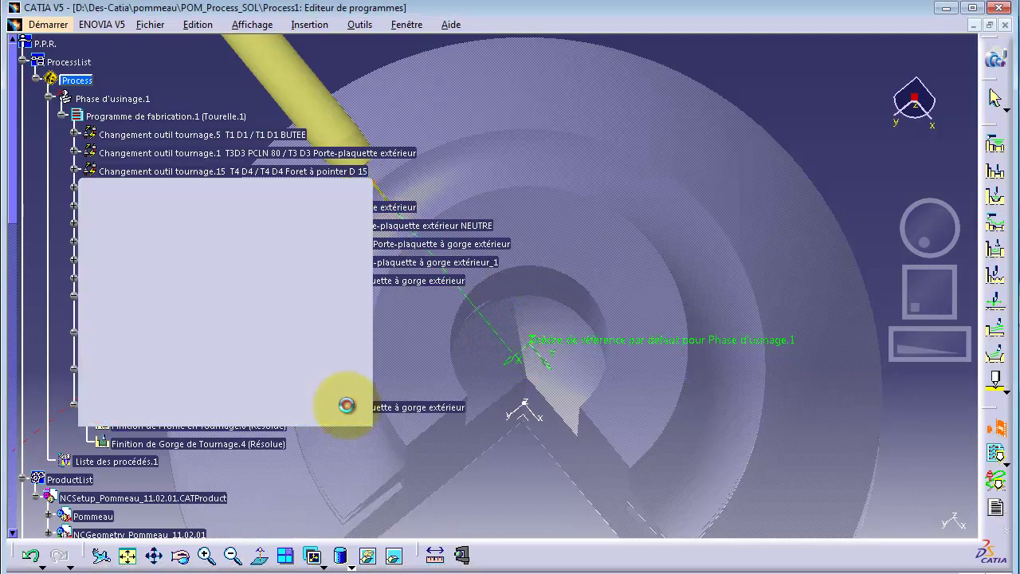
- Review the Taraudage.2 strategy, replay the tap's plunge and retract from the start with the tree hidden, and confirm the operation
left_click(51, 105)
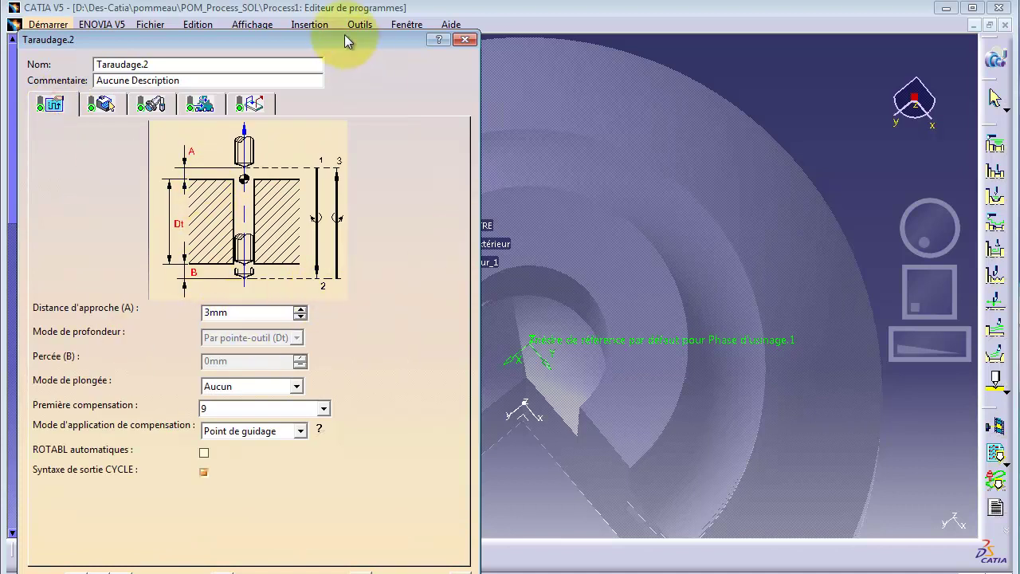
left_click_drag(320, 43, 861, 44)
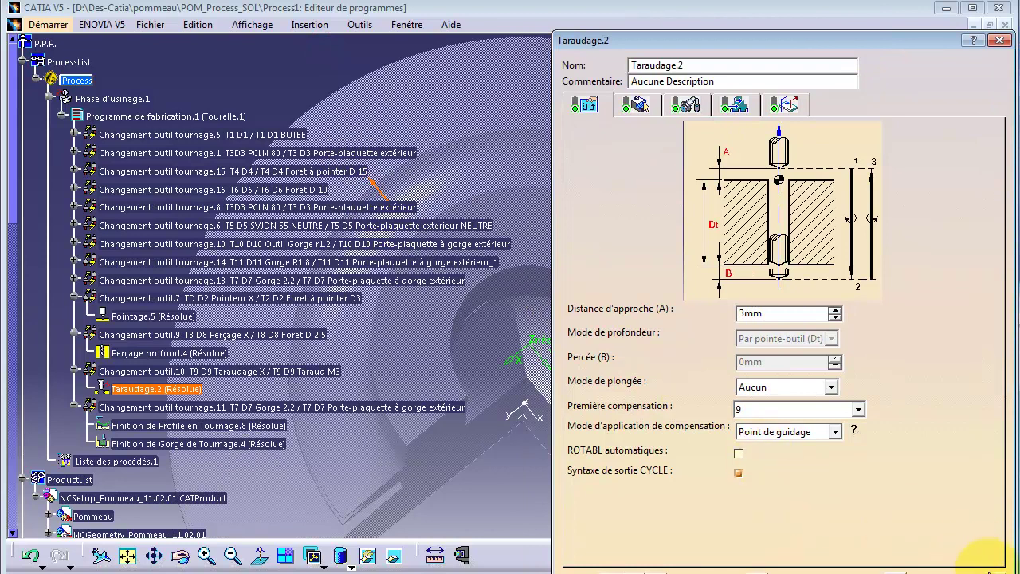
left_click(994, 567)
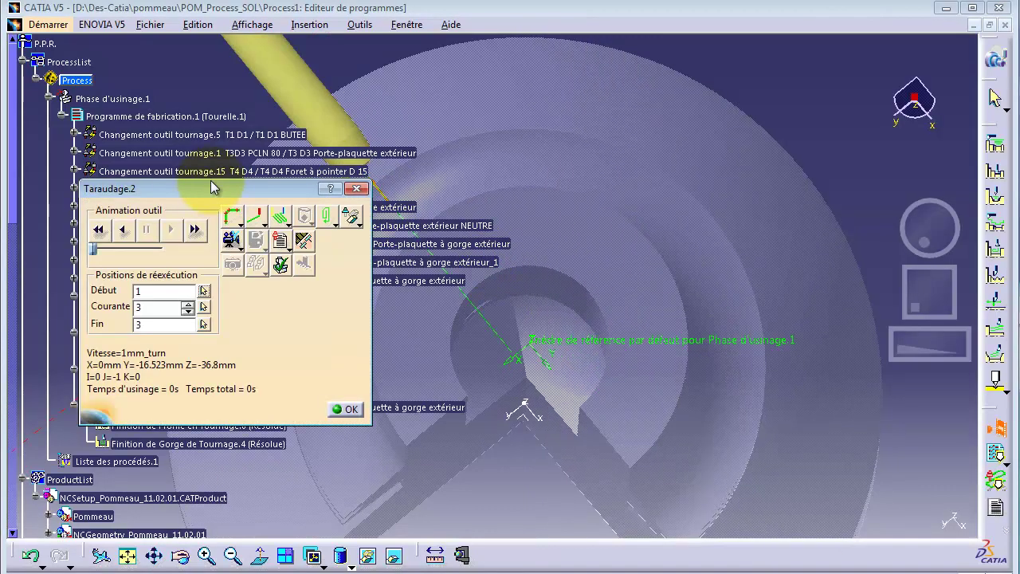
left_click_drag(211, 196, 601, 202)
key("F3")
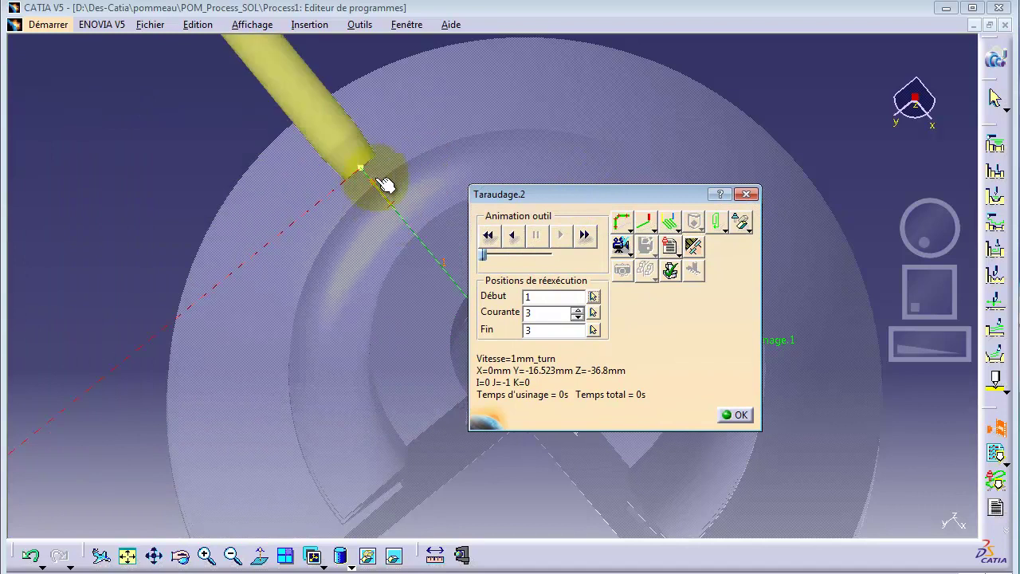
left_click(509, 236)
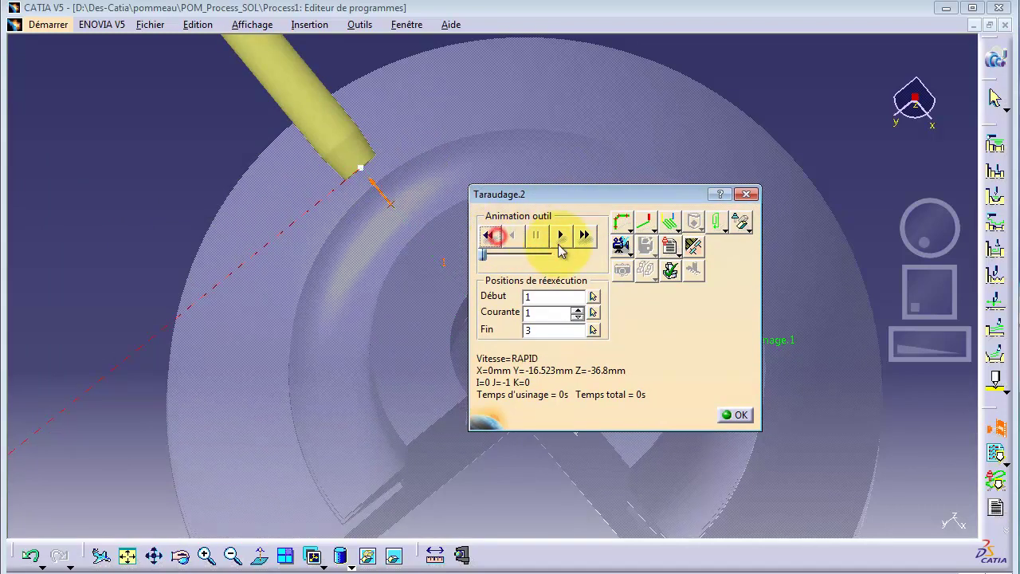
left_click(561, 236)
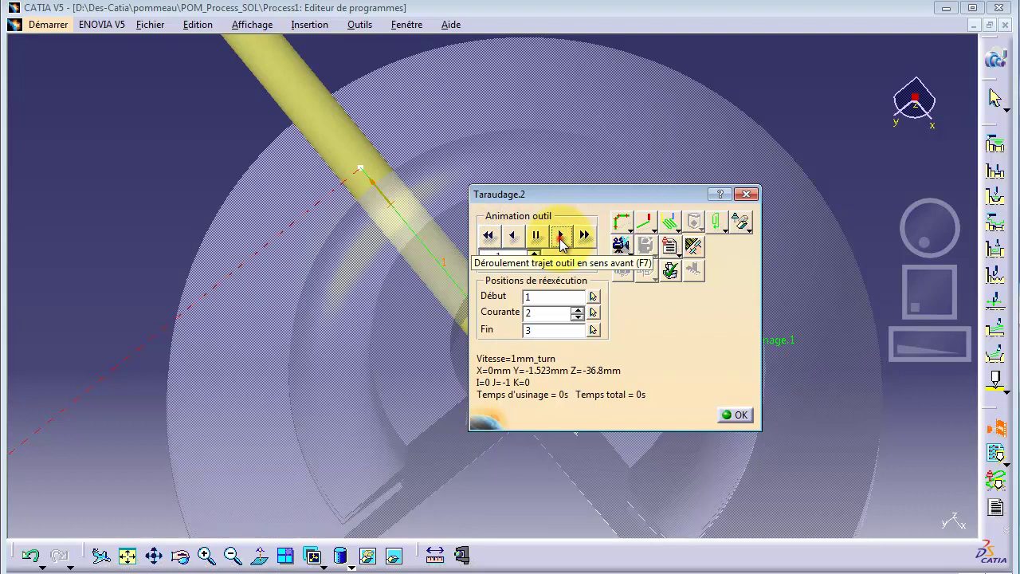
left_click(561, 236)
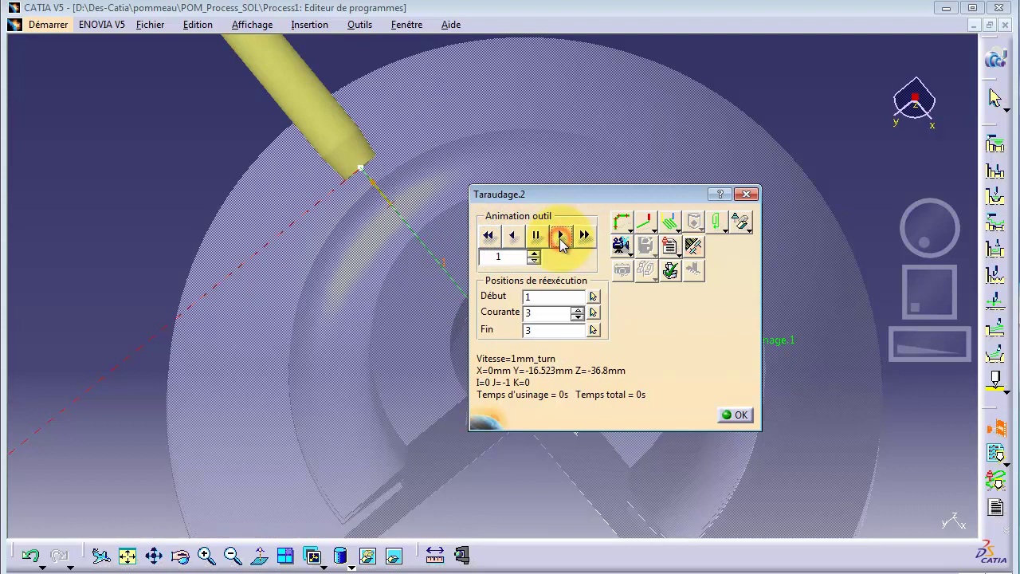
left_click(736, 416)
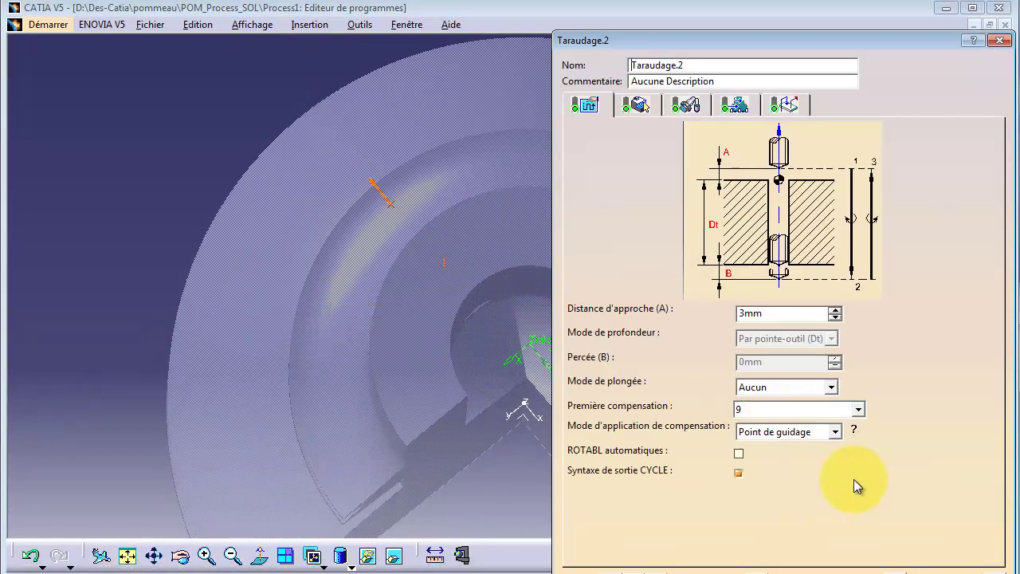
left_click(840, 572)
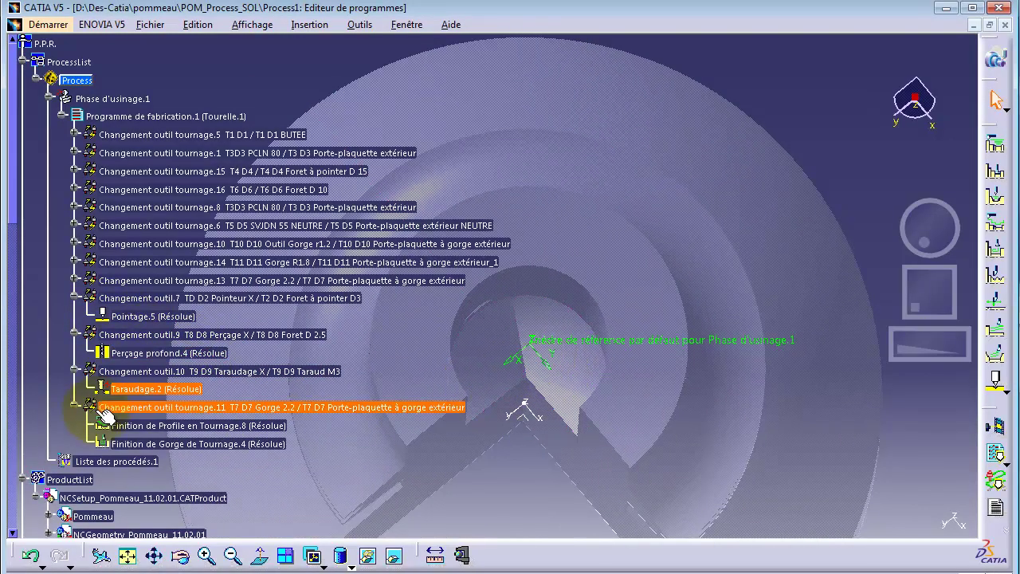
- Launch the video material-removal simulation from the Finition de Profile en Tournage.8 replay and close the named views
left_click(142, 317)
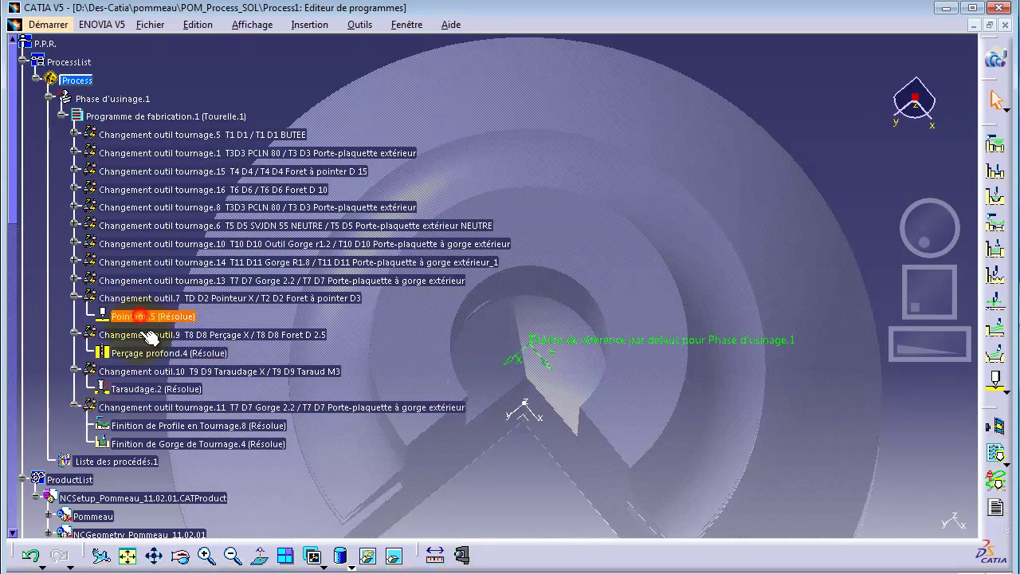
left_click(163, 389)
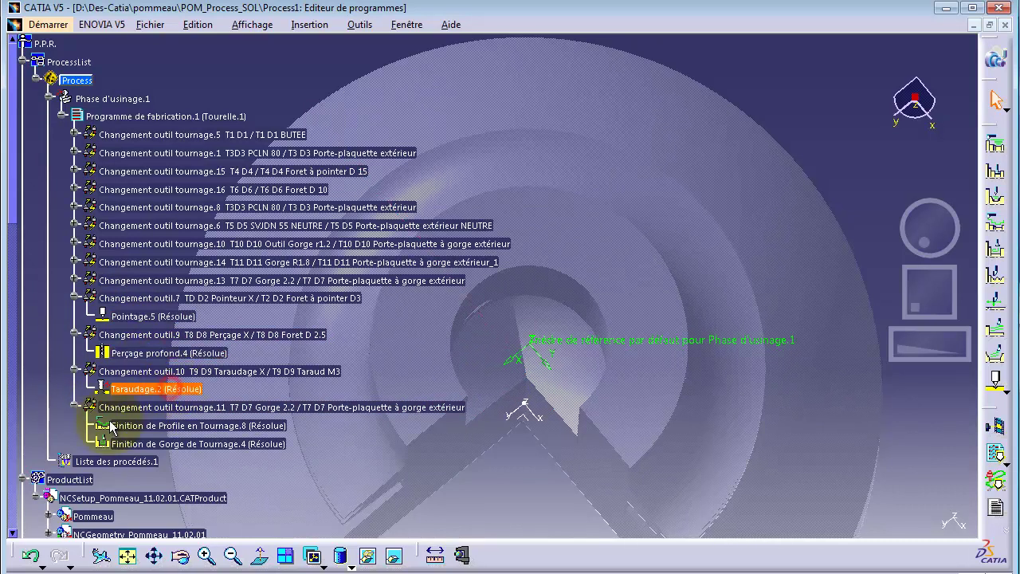
left_click(153, 446)
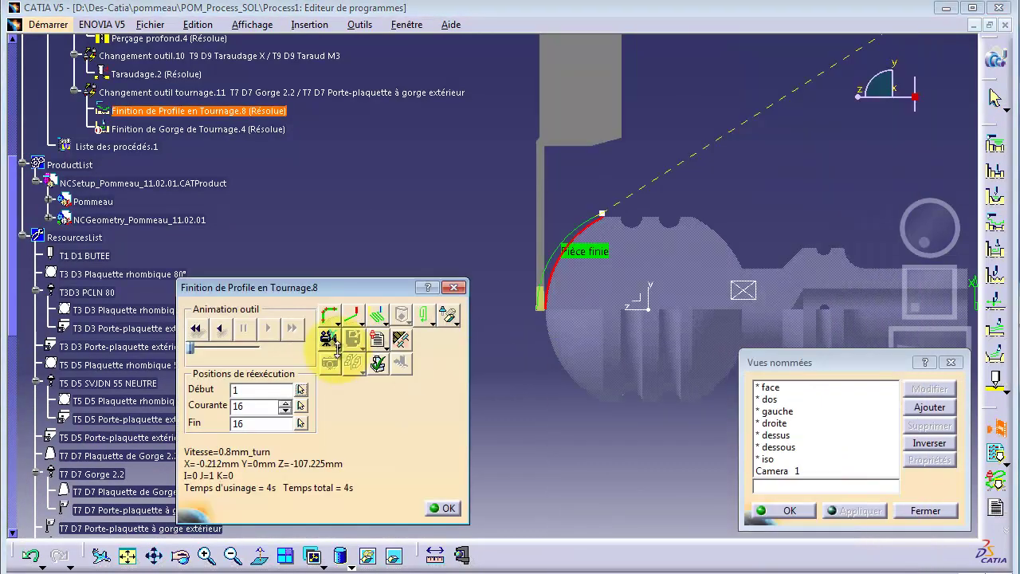
left_click(330, 339)
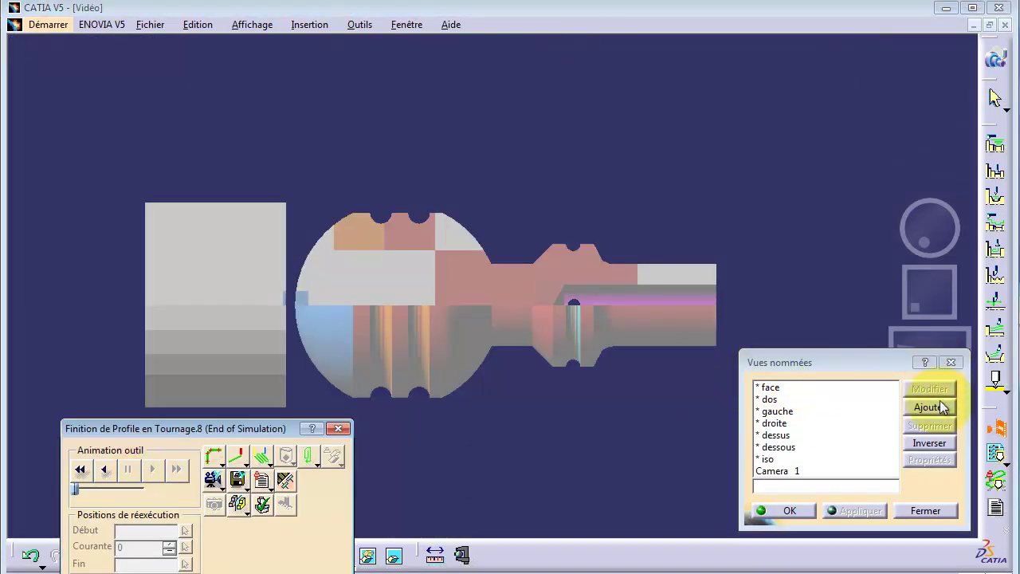
left_click(913, 511)
- Tilt the sectioned part slightly and play the video simulation from the raw stock through Finition de Profile en Tournage.8
left_click_drag(934, 240, 934, 243)
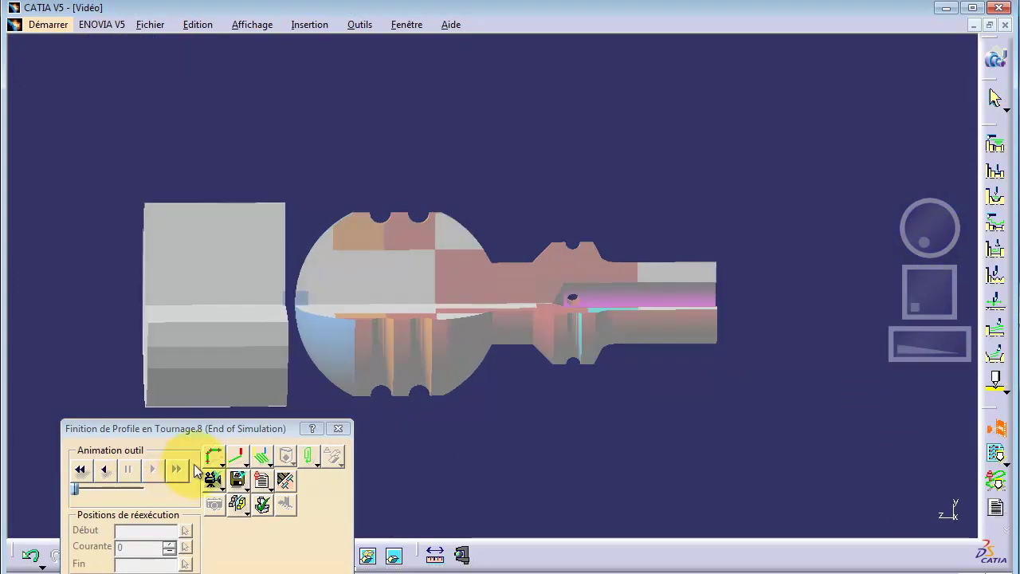
left_click(89, 472)
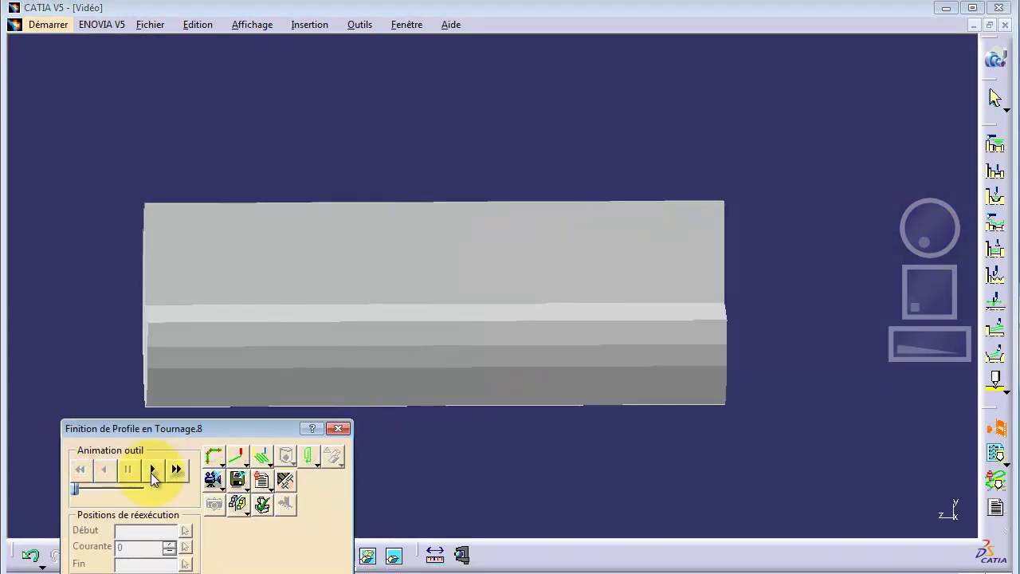
left_click(152, 472)
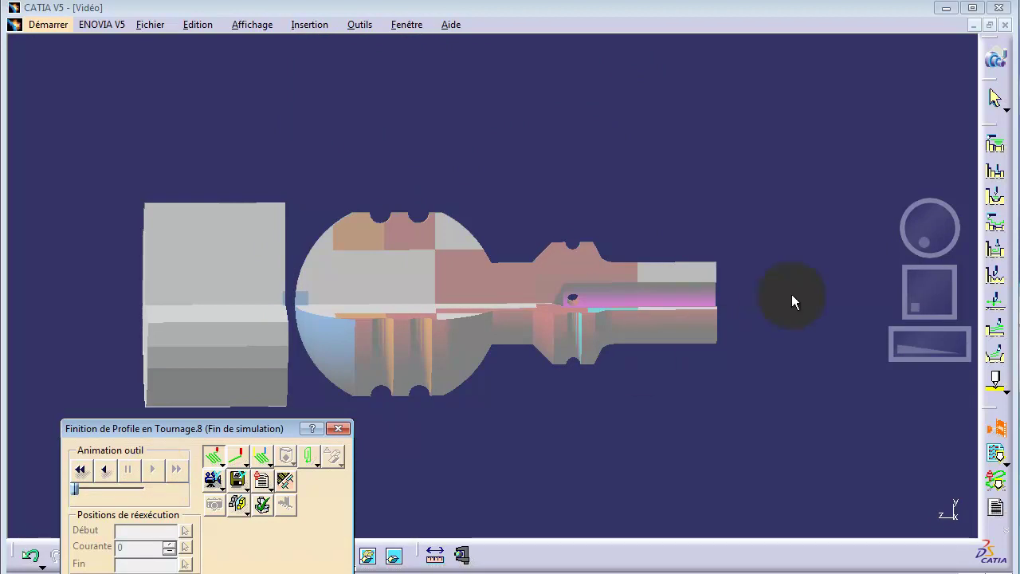
- Rotate the sectioned part to expose its cut faces and bore, and replay the video simulation from the raw stock
left_click_drag(913, 239, 908, 275)
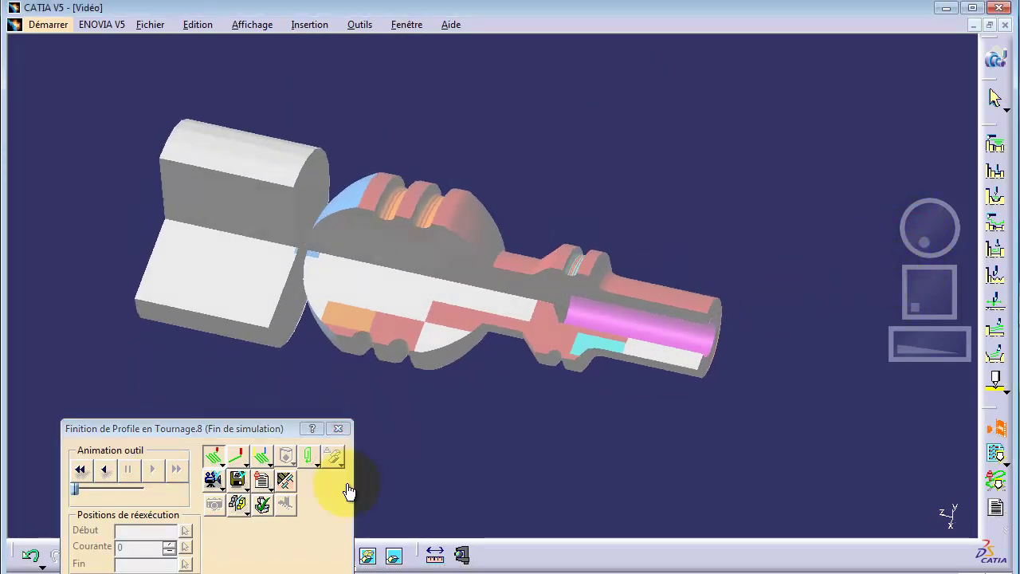
left_click(80, 472)
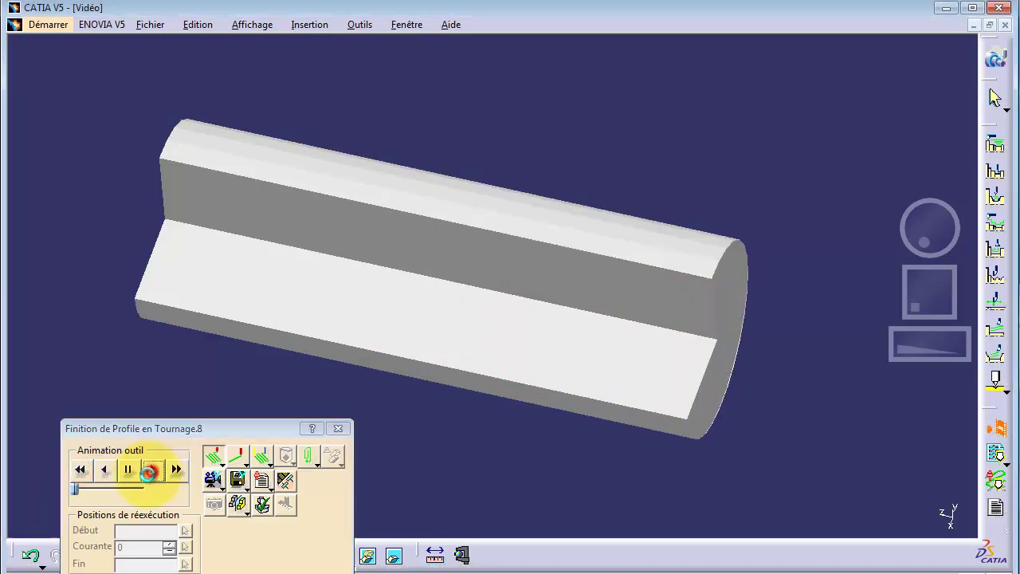
left_click(150, 475)
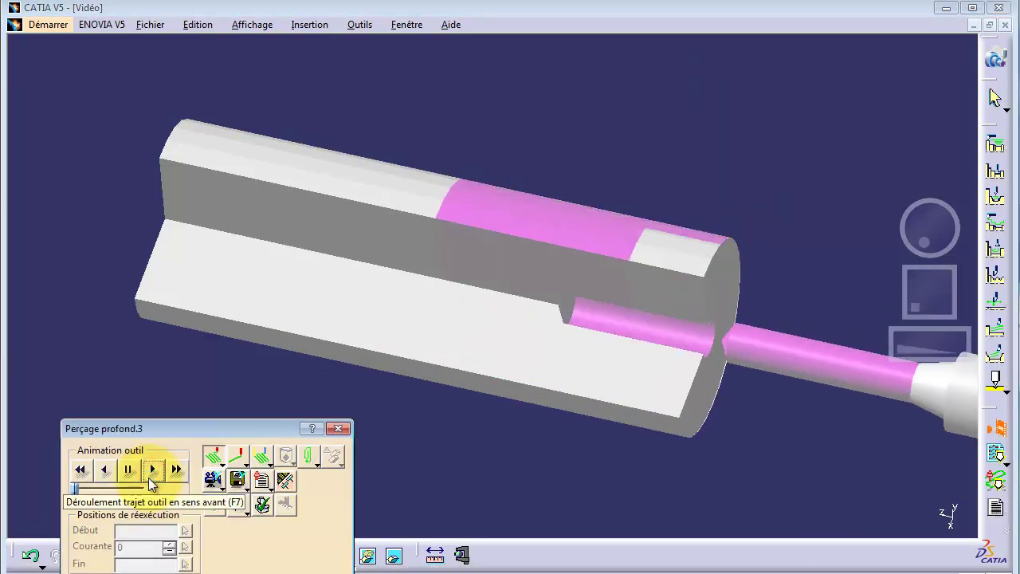